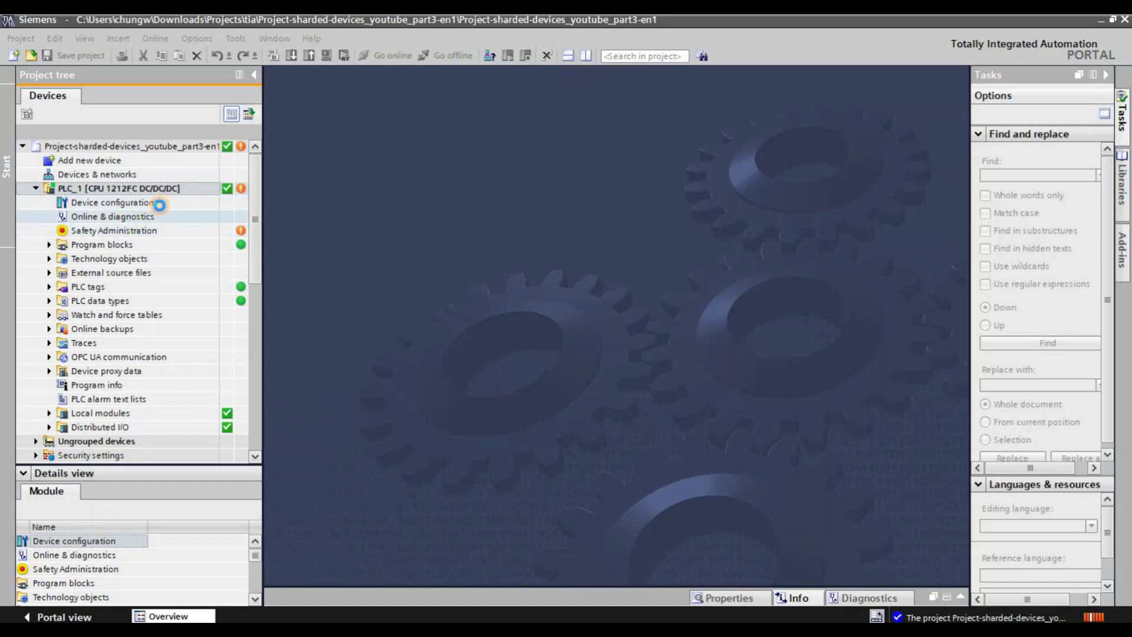
Step: Open PLC_1's device configuration with the CPU's properties displayed, and go offline from the PLC
click(139, 202)
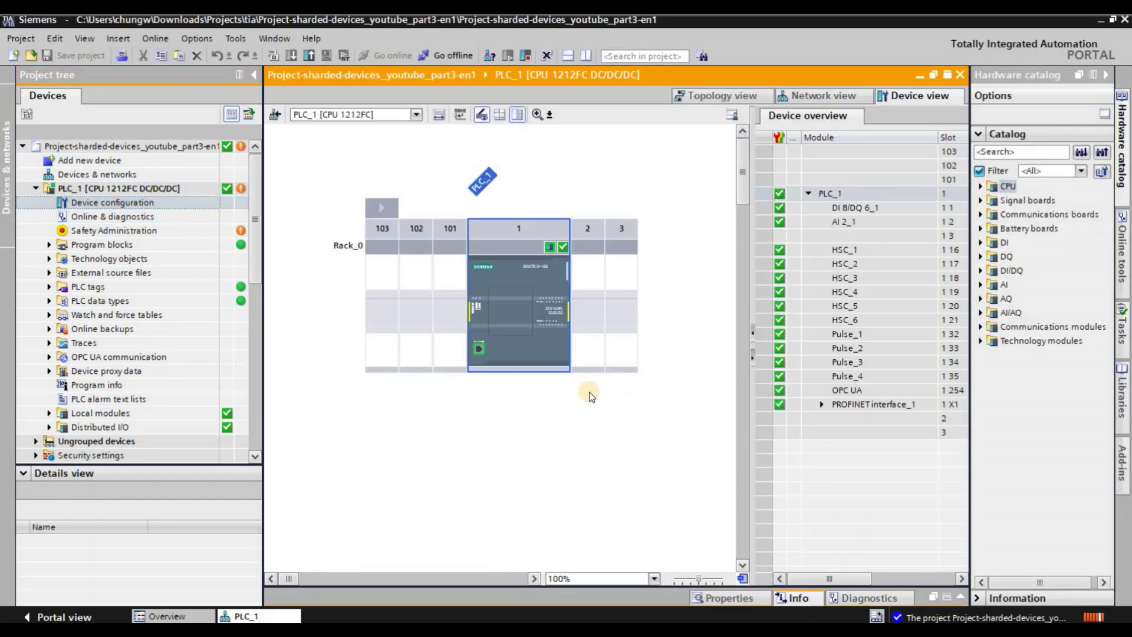
click(529, 343)
drag(623, 586, 622, 416)
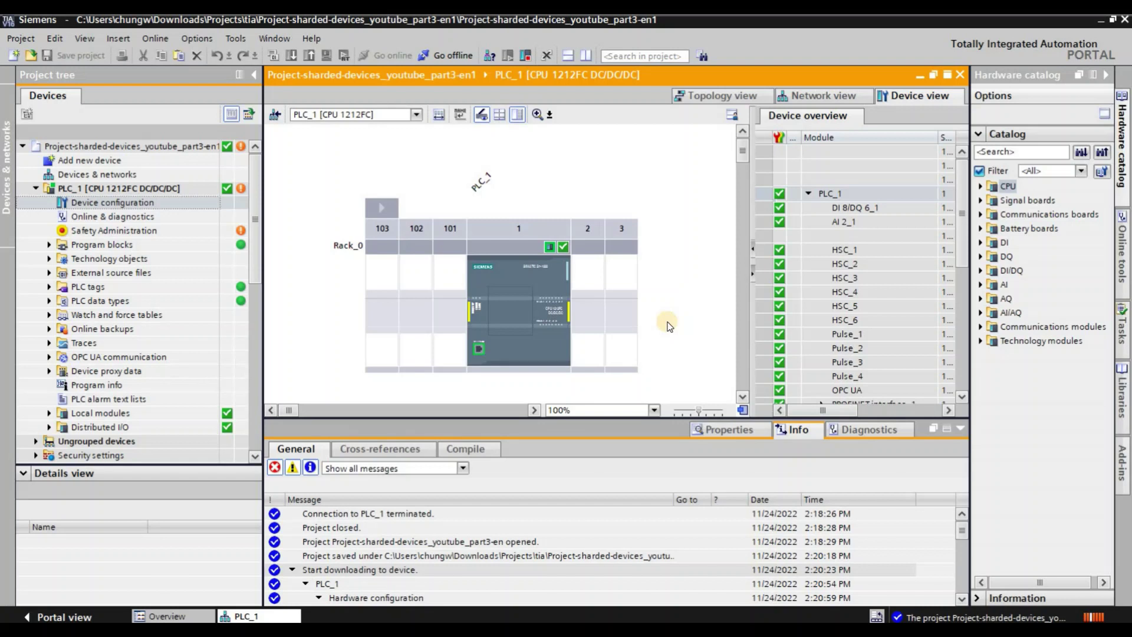
click(731, 428)
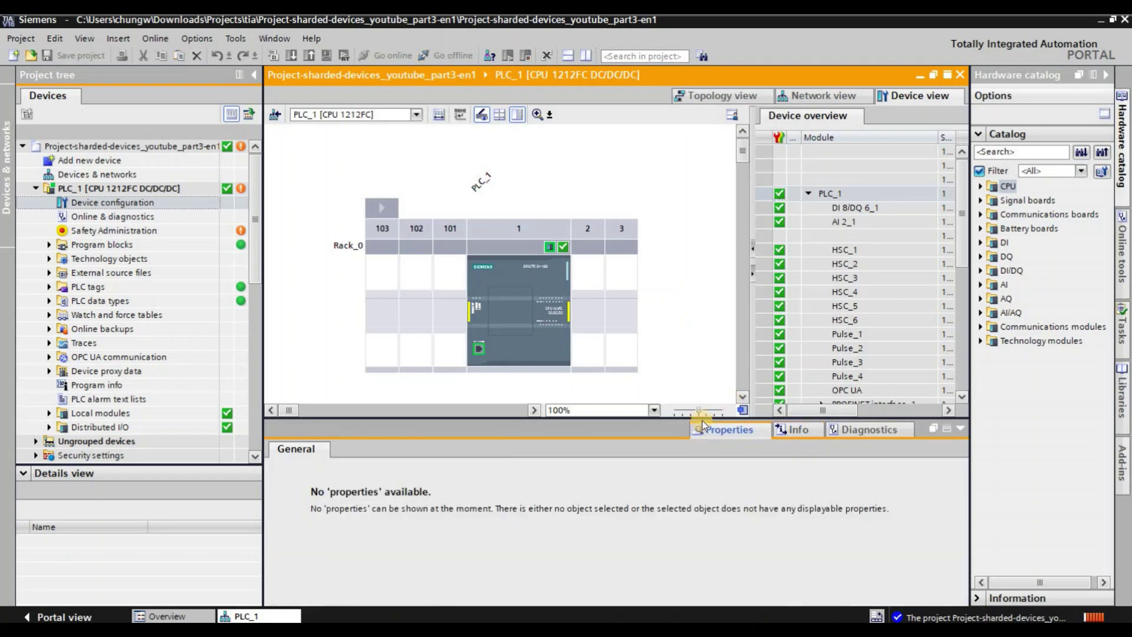
drag(703, 418, 704, 396)
click(536, 282)
drag(638, 394, 643, 260)
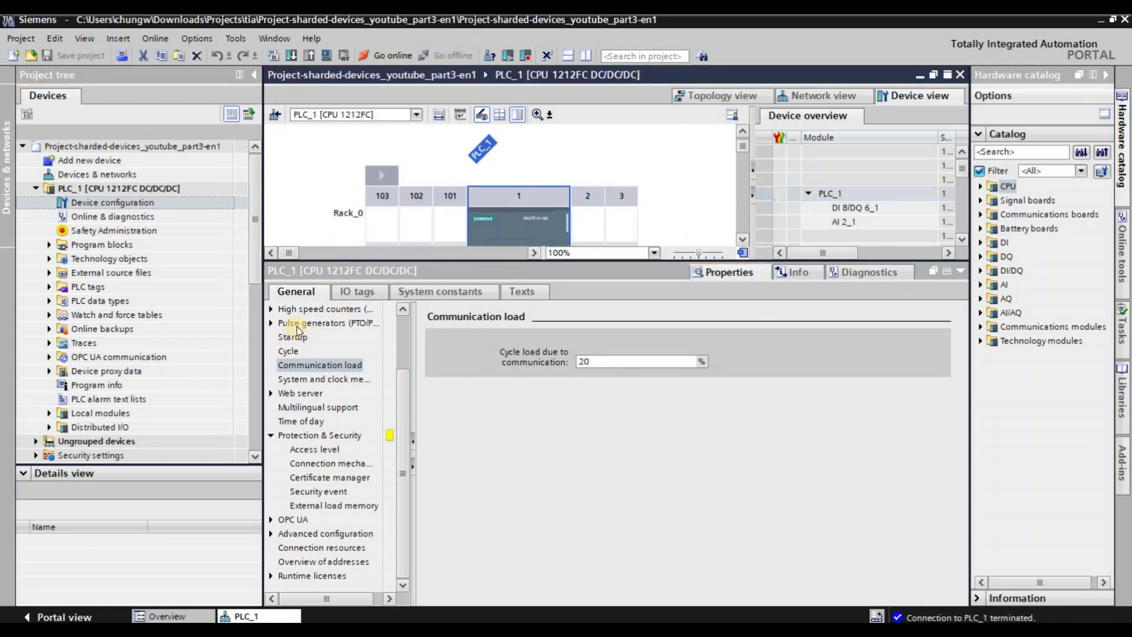
Step: Enable the IO device option in the operating mode settings of PROFINET interface [X1]
click(296, 323)
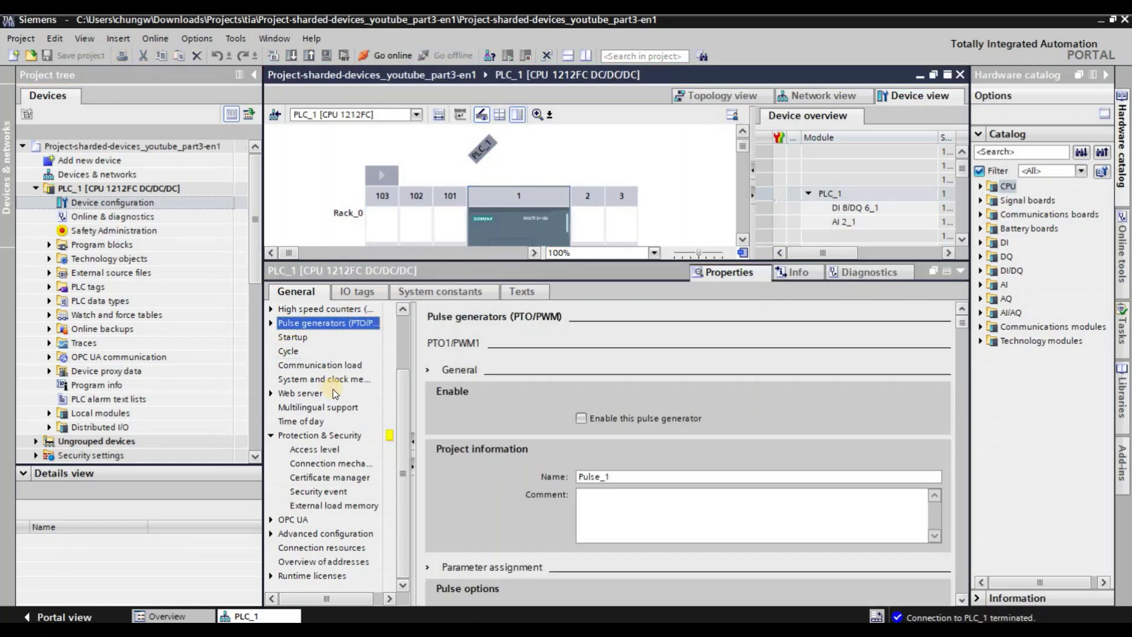
scroll(331, 392, up, 2)
scroll(348, 434, down, 2)
scroll(298, 331, up, 2)
click(302, 337)
click(271, 337)
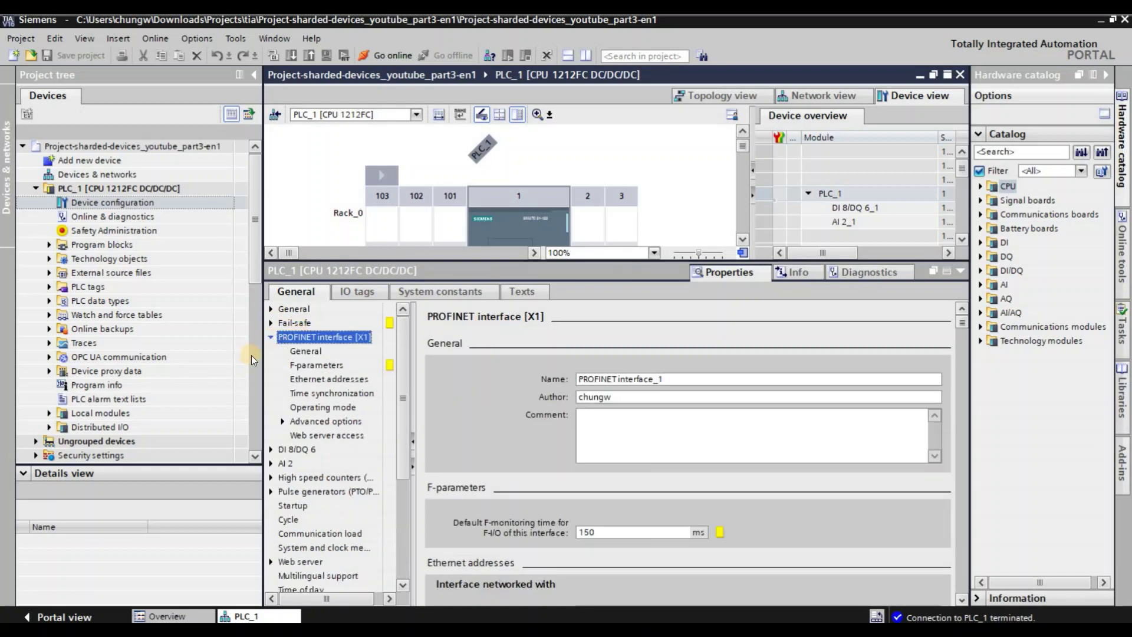
click(340, 409)
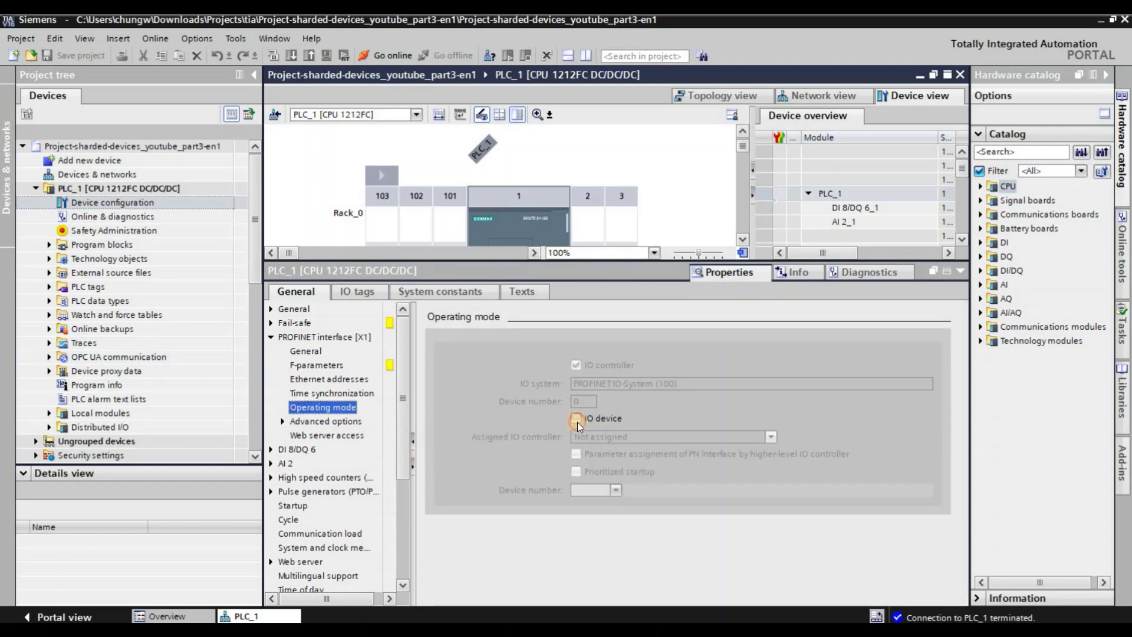
click(577, 418)
Step: Add two new transfer areas to the I-device communication of the PROFINET interface
scroll(791, 422, down, 2)
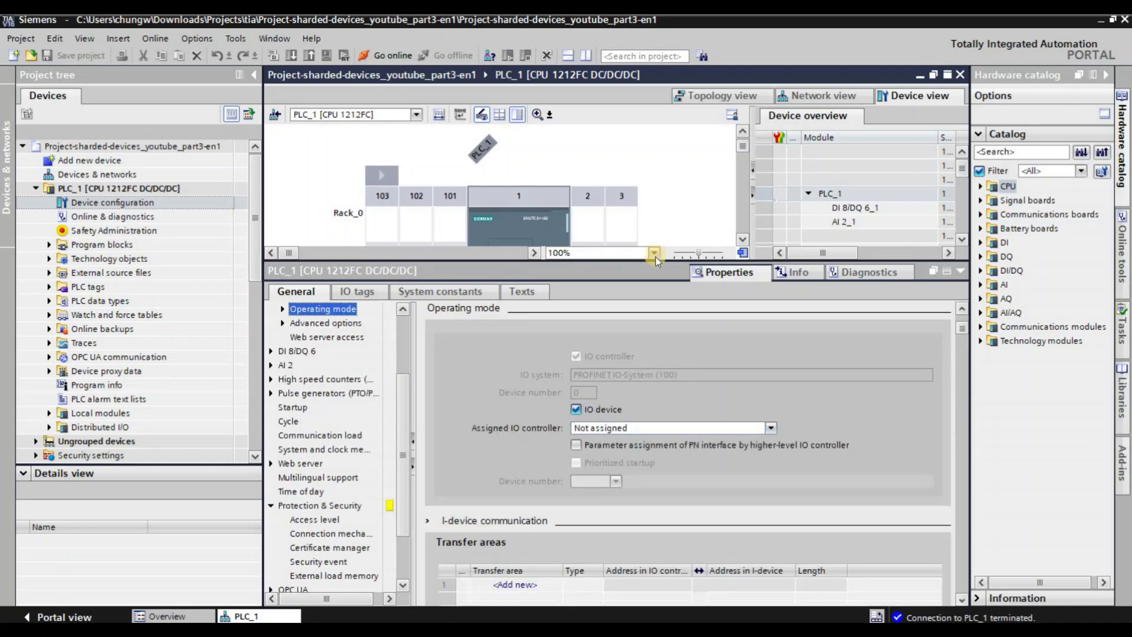
drag(667, 262, 668, 176)
scroll(462, 373, down, 2)
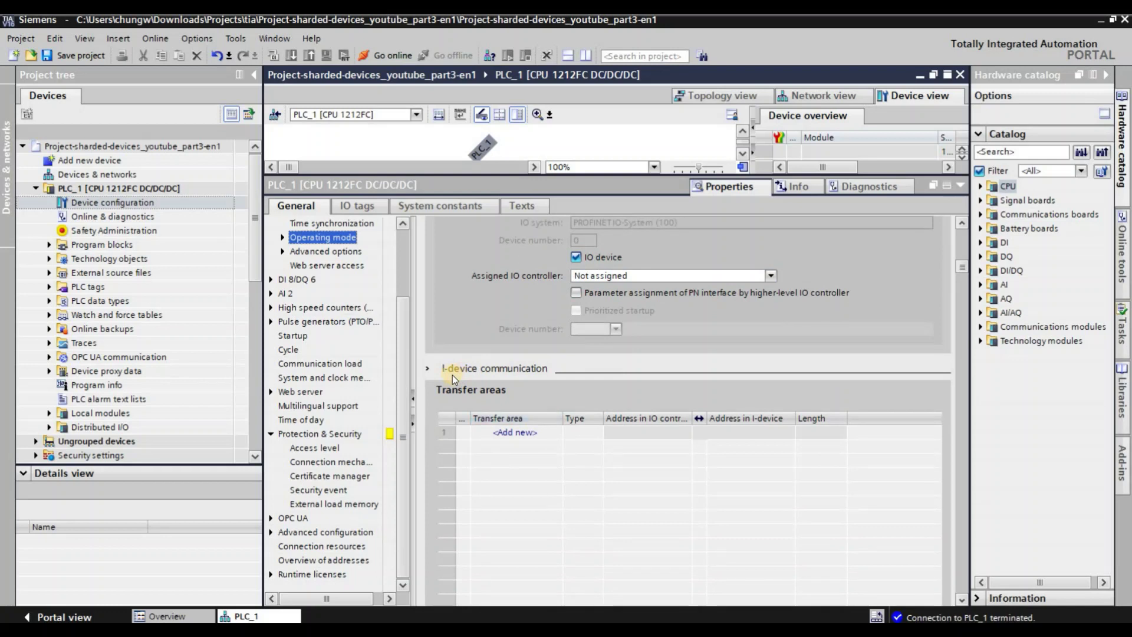
click(509, 439)
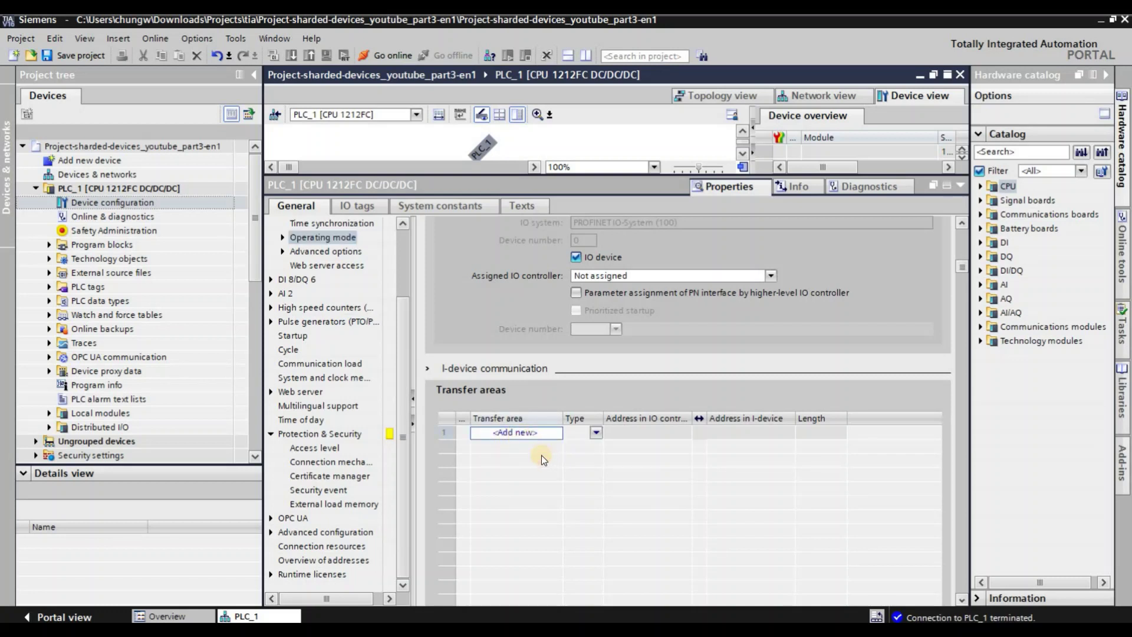
click(536, 438)
click(552, 472)
click(534, 447)
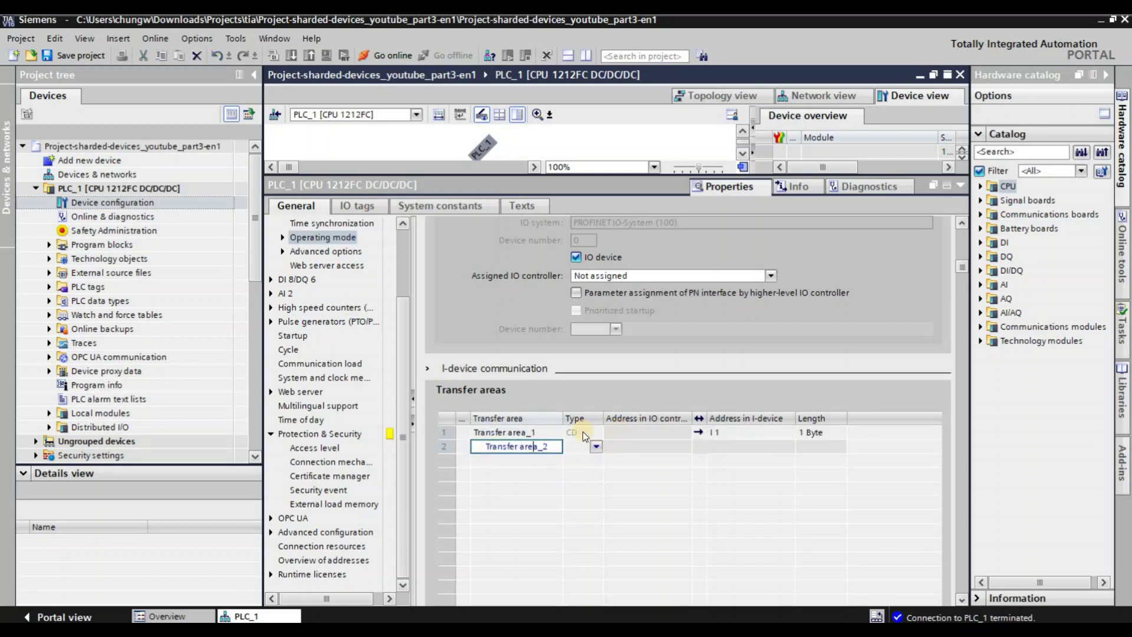
click(582, 435)
drag(444, 434, 445, 447)
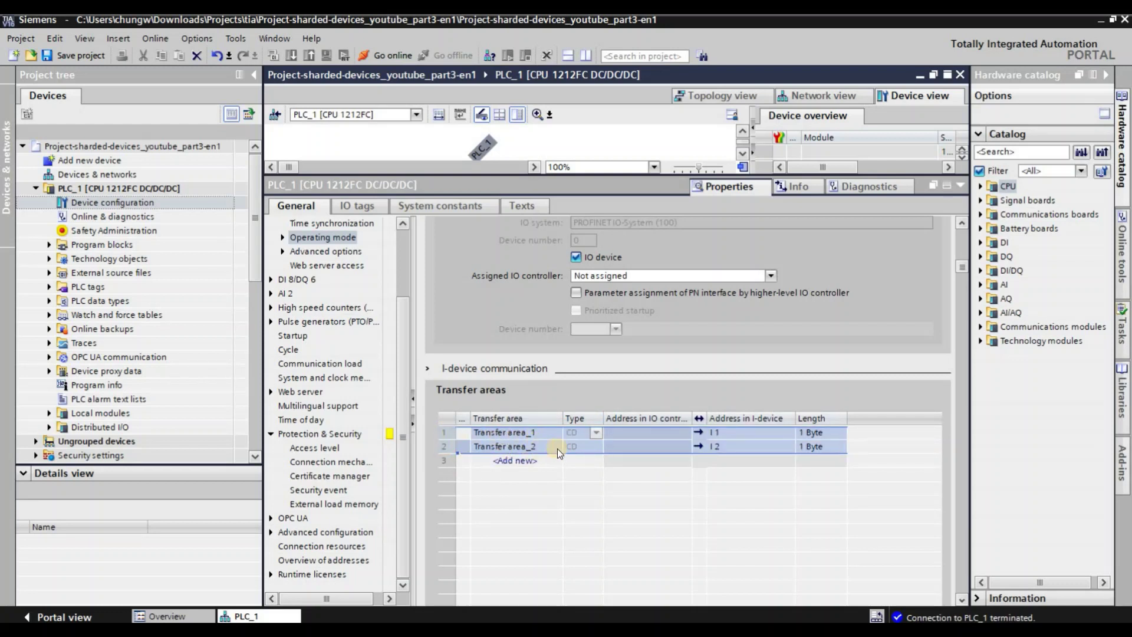
Step: Reverse the direction of the second transfer area so it sends output data to the IO controller
click(740, 438)
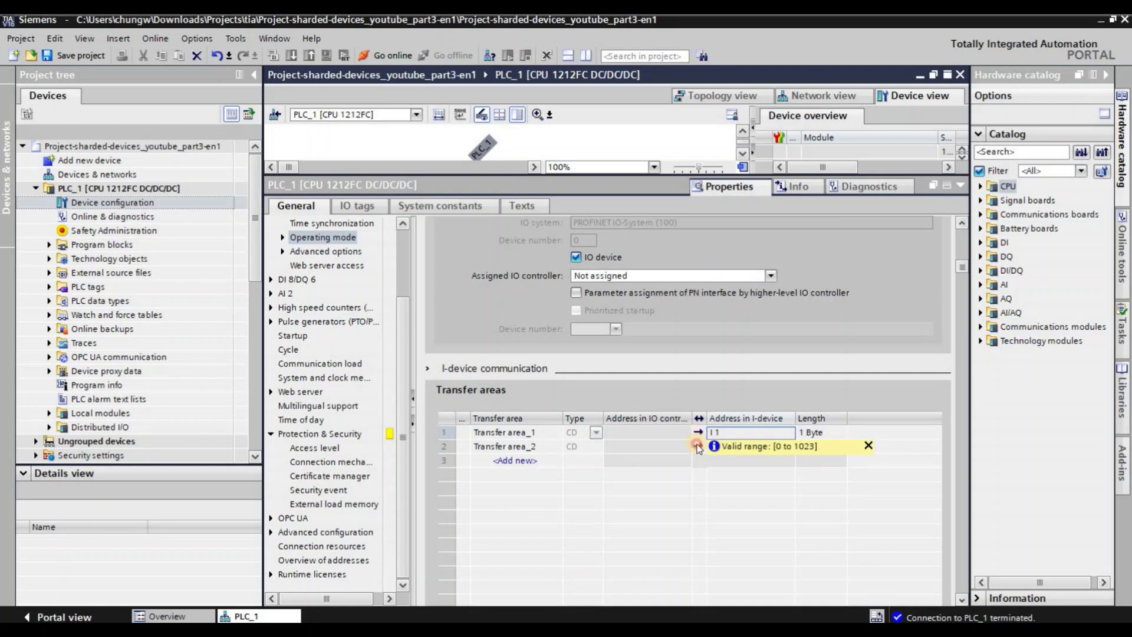
click(698, 447)
click(698, 449)
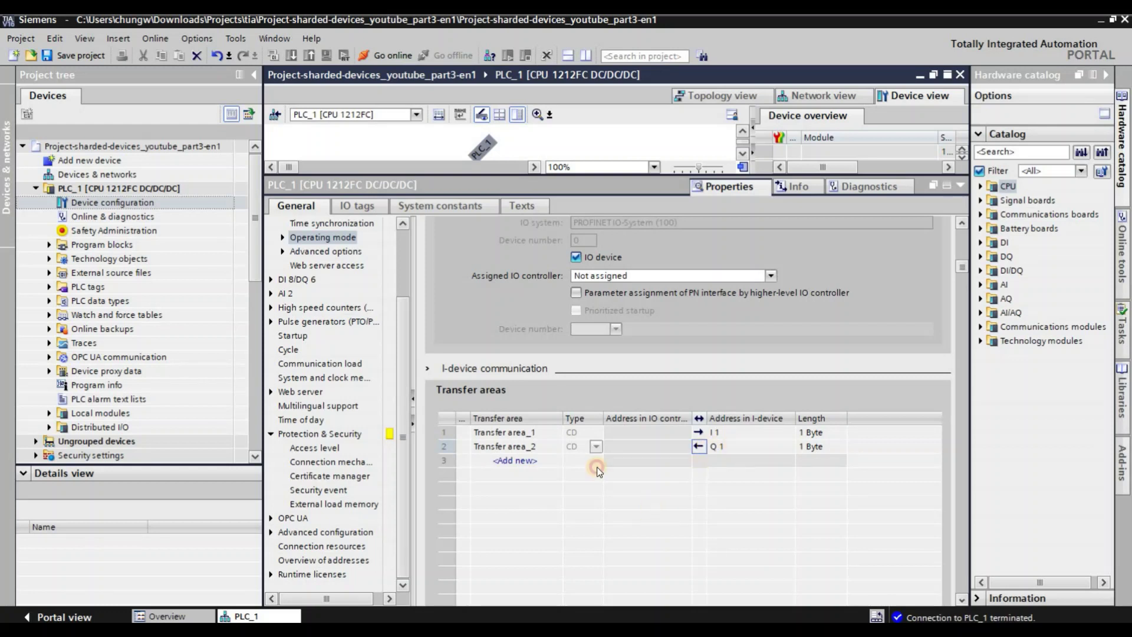
Step: Rename the first transfer area as FromTwinCAT
double_click(541, 431)
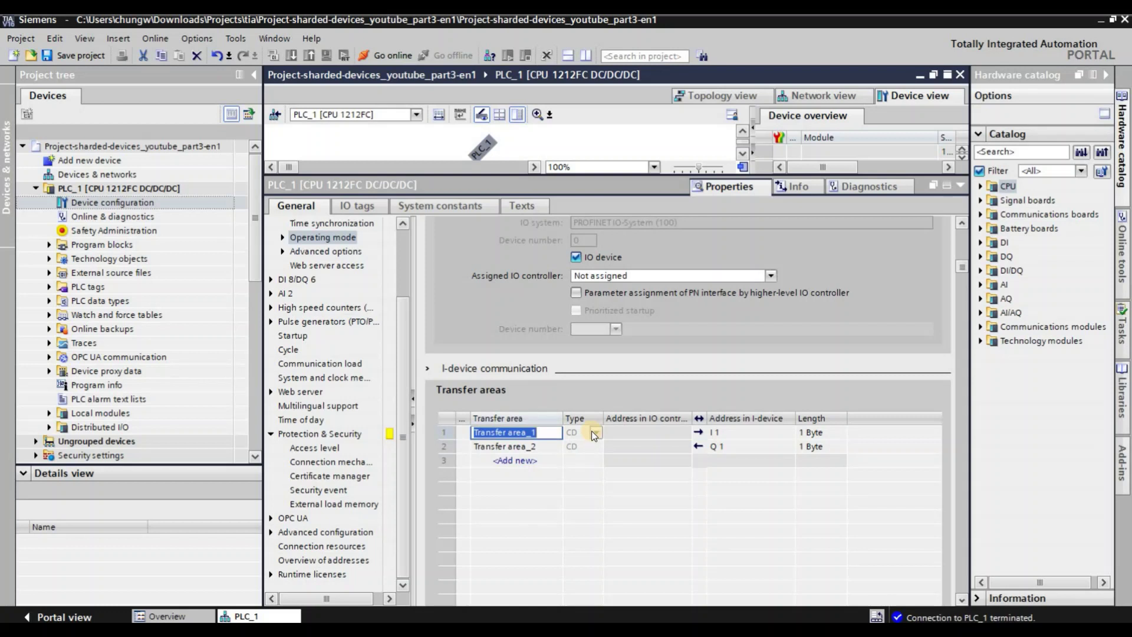
text(Twin)
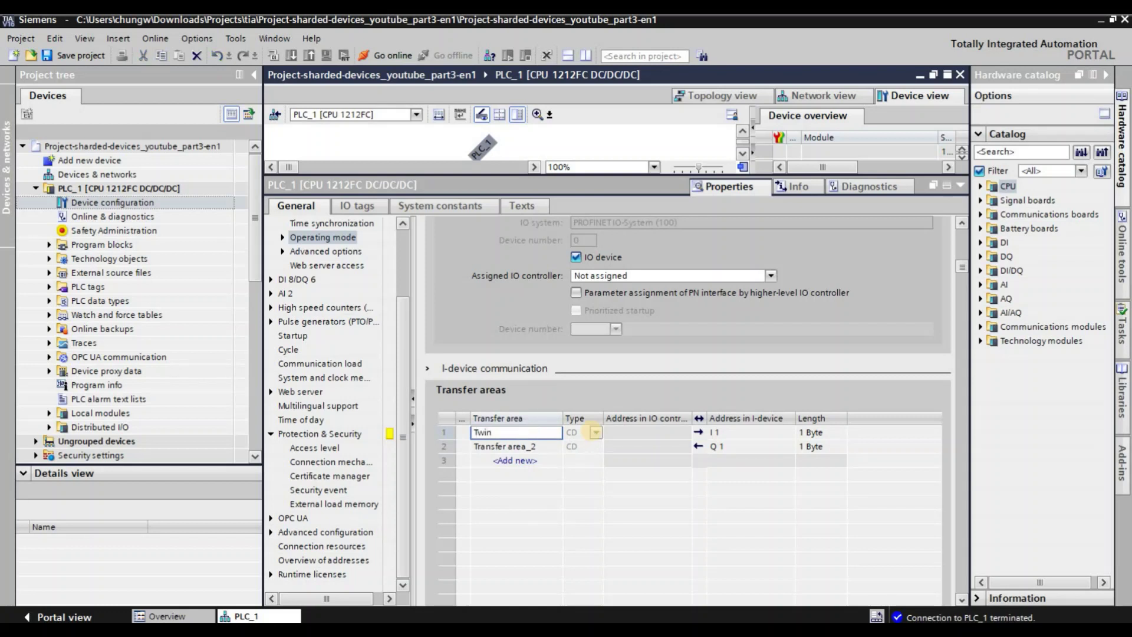
text(Cat)
key(BackSpace)
key(BackSpace)
key(BackSpace)
key(BackSpace)
key(BackSpace)
Step: Rename the second transfer area as ToTwinCAT
key(BackSpace)
key(BackSpace)
text(FromTwinCAT)
key(Return)
text(ToTwn)
key(BackSpace)
text(inCAT)
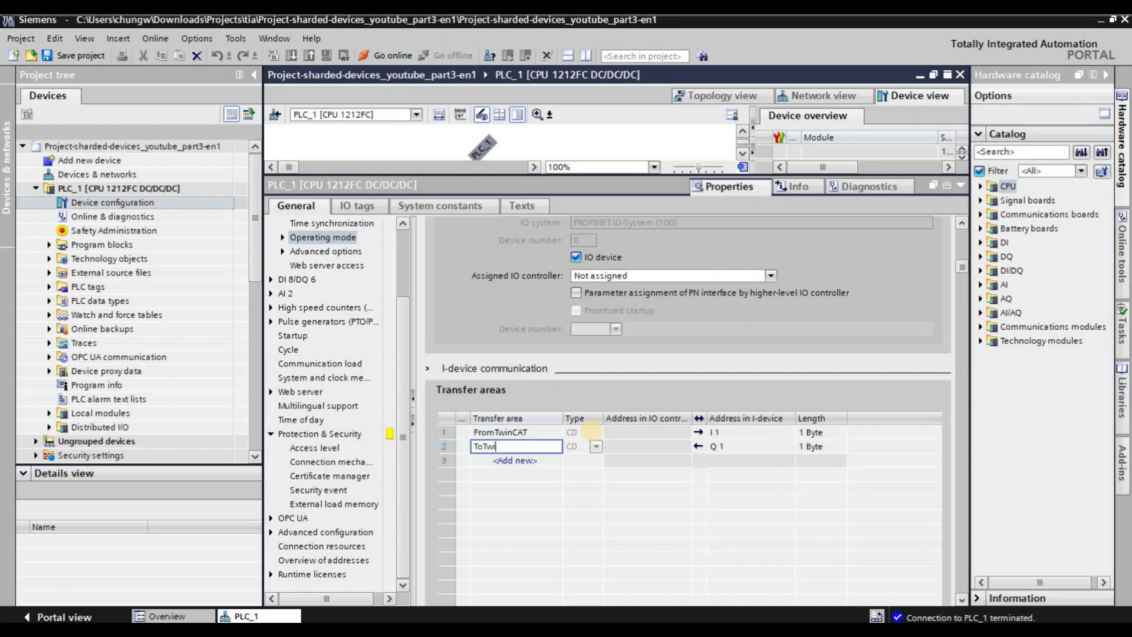
key(Return)
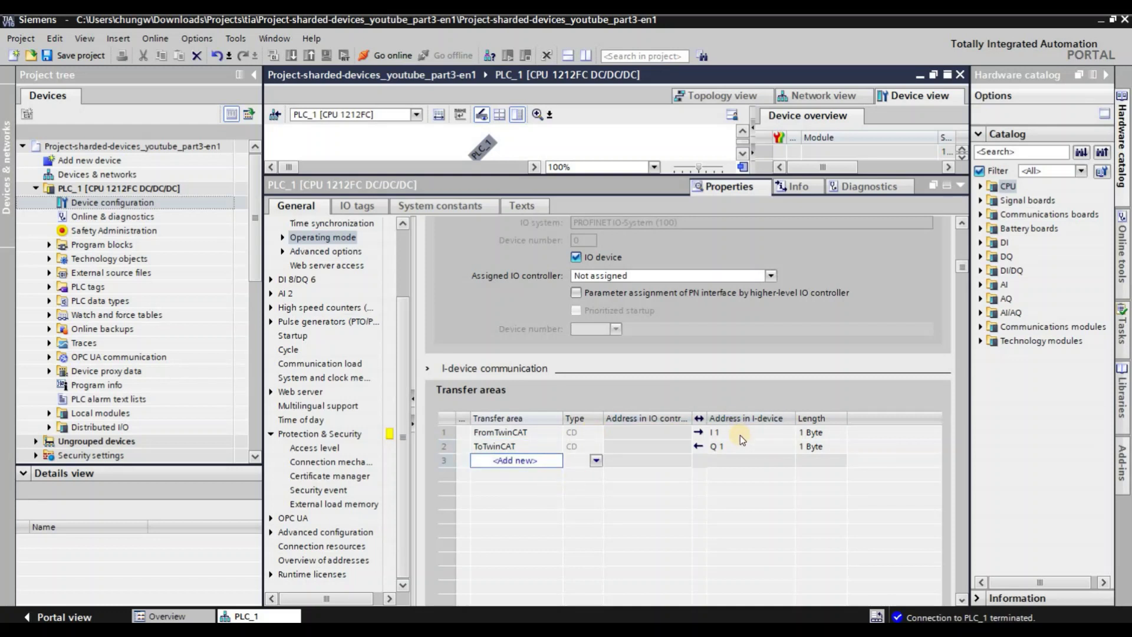
Step: Set the I-device start addresses to I 300 for FromTwinCAT and Q 300 for ToTwinCAT
click(741, 434)
key(Return)
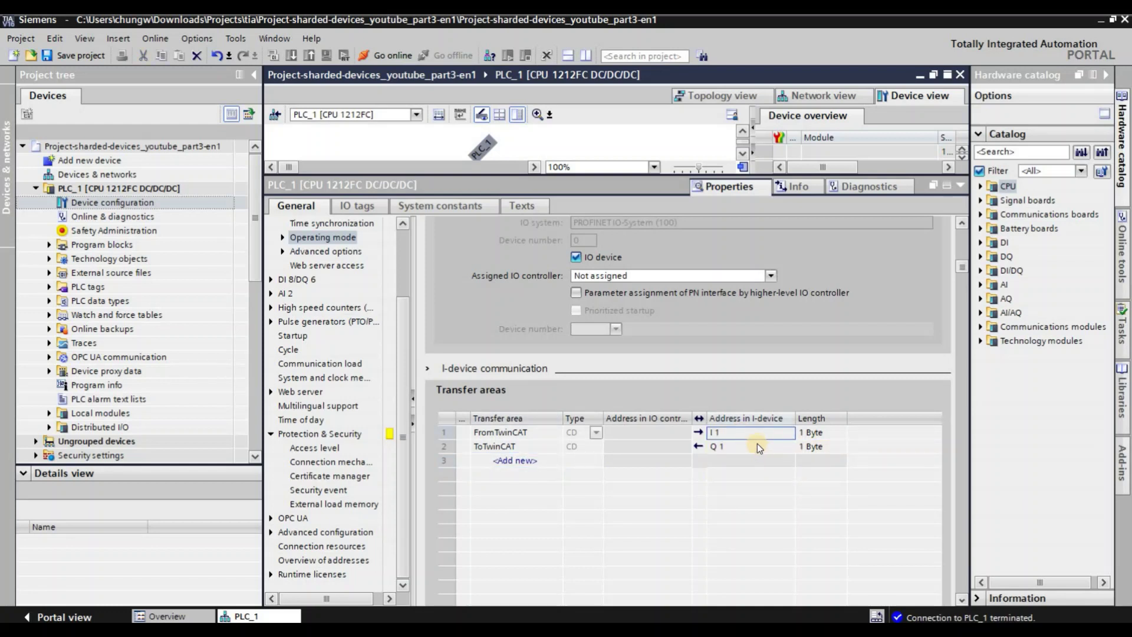
click(758, 436)
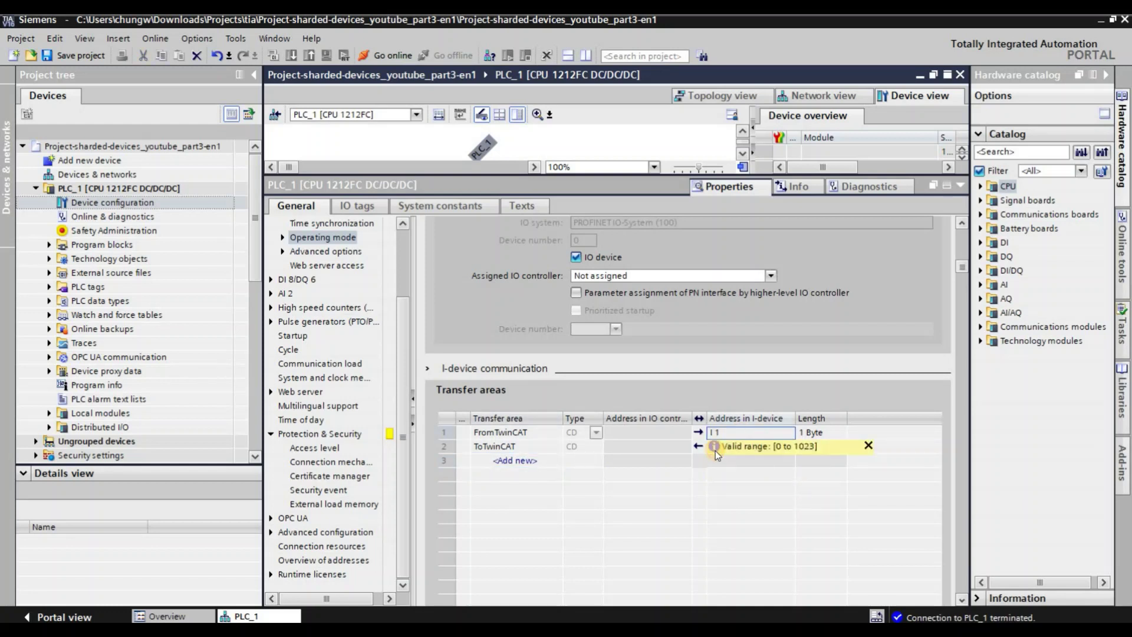
key(BackSpace)
text(300)
key(Return)
click(735, 447)
key(BackSpace)
text(300)
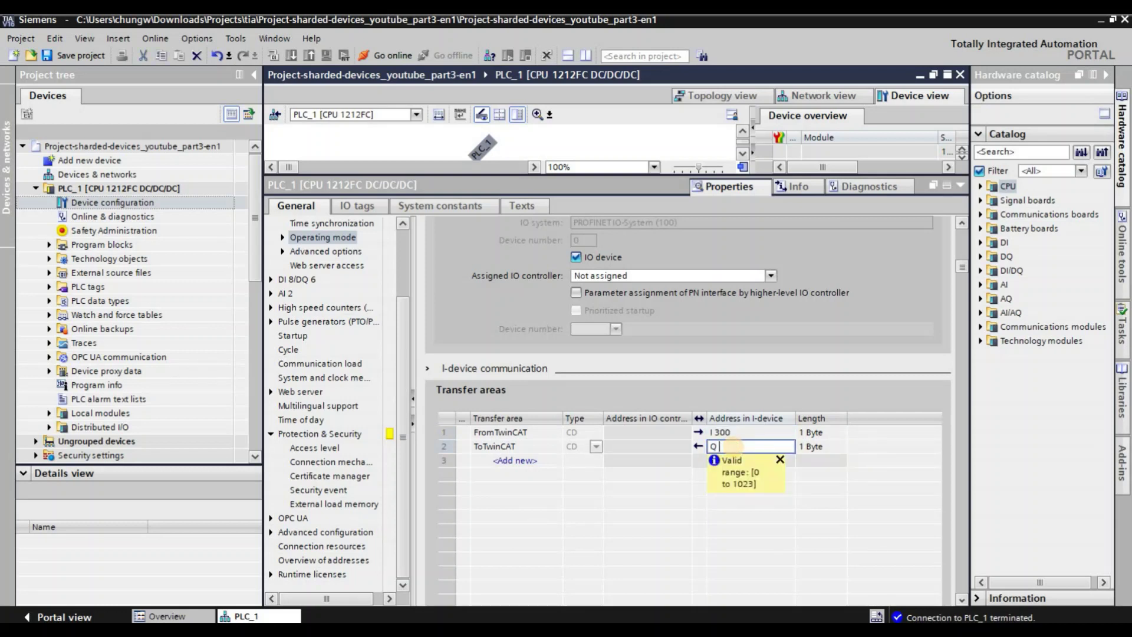
key(Return)
Step: Set the length of both transfer areas to 20 bytes and save the project
click(835, 434)
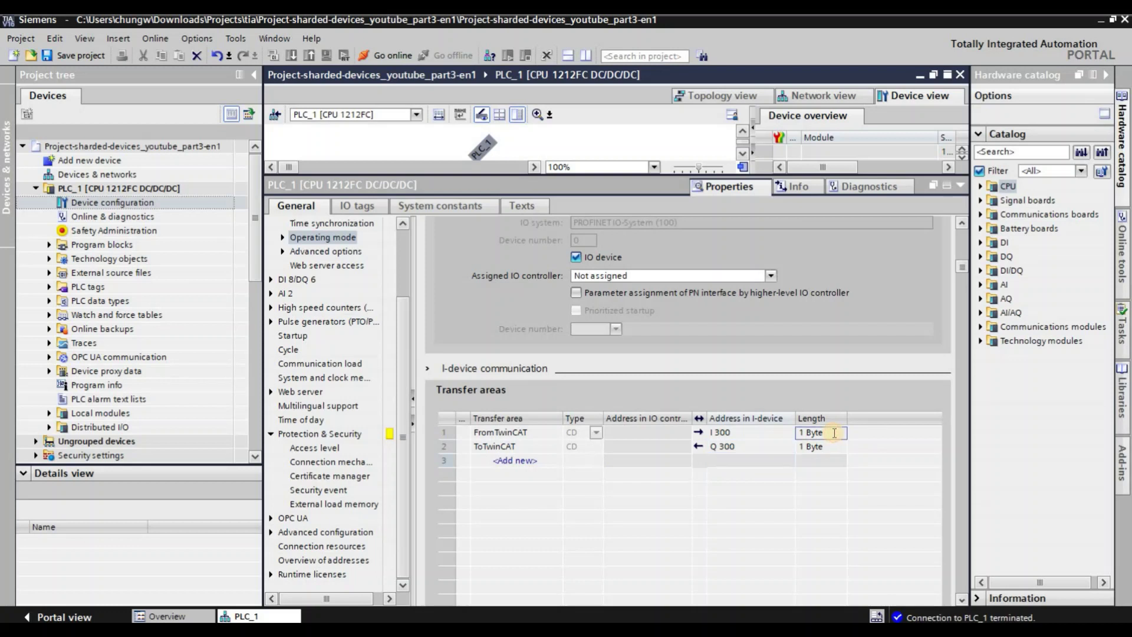
text(20)
key(Return)
text(20)
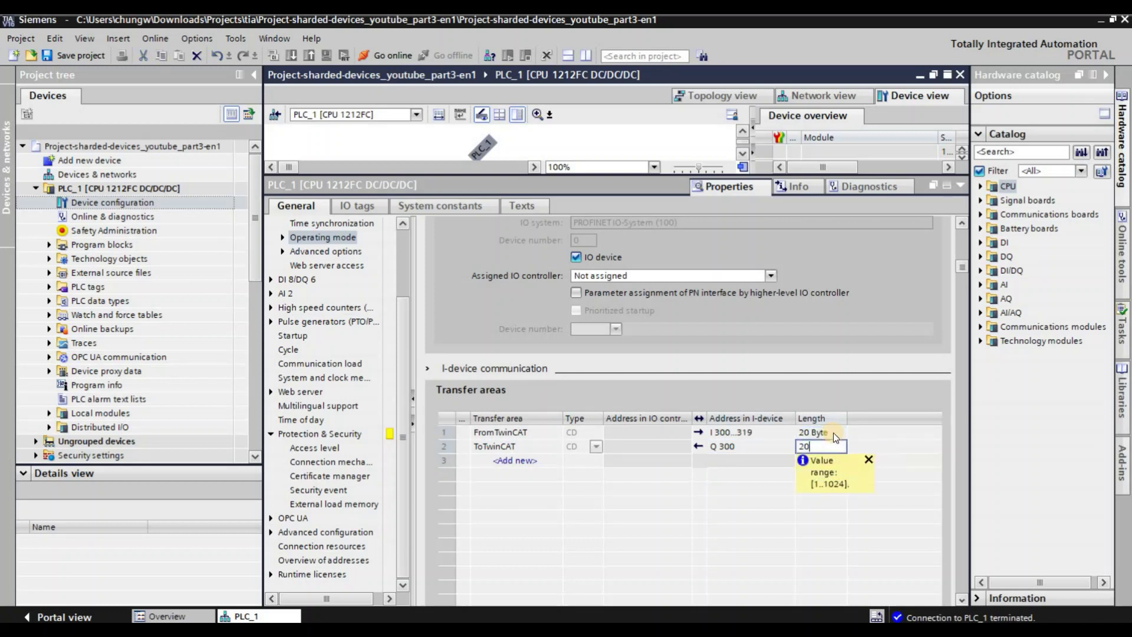
key(Return)
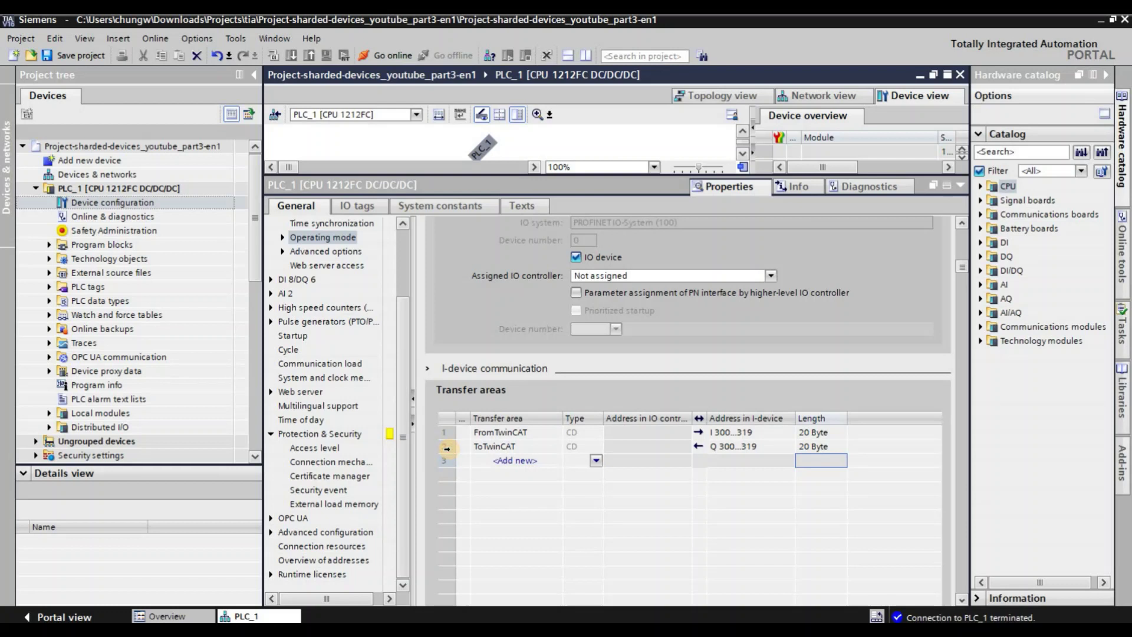
click(447, 448)
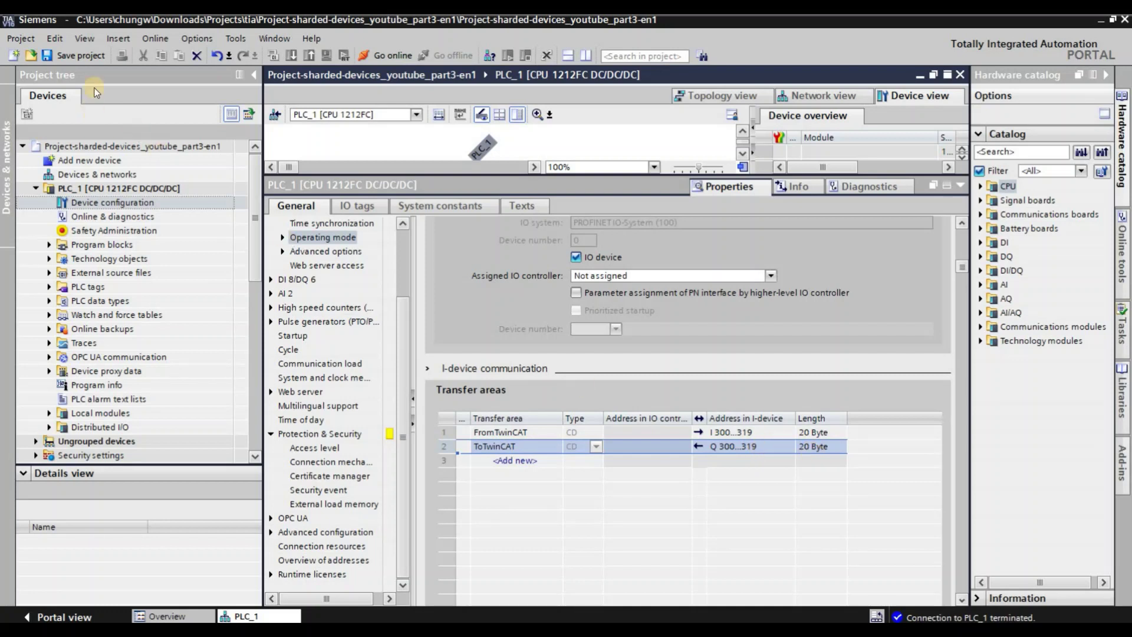
key(ctrl+s)
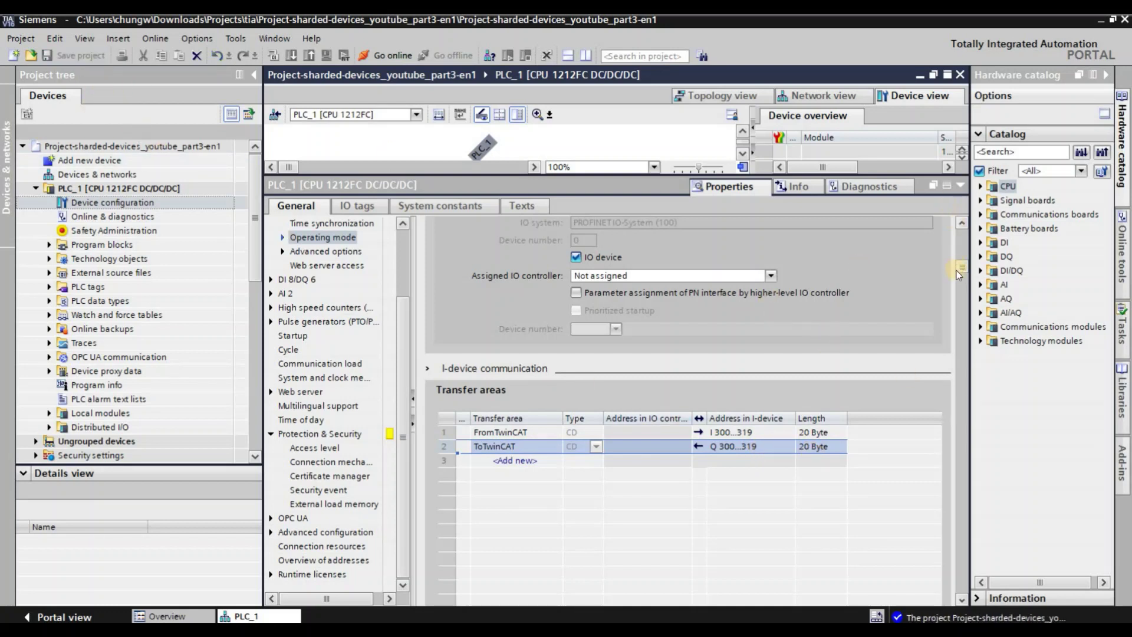
Step: Review the CPU's Protection & Security settings, including the access level and the PUT/GET connection mechanism
scroll(959, 250, up, 2)
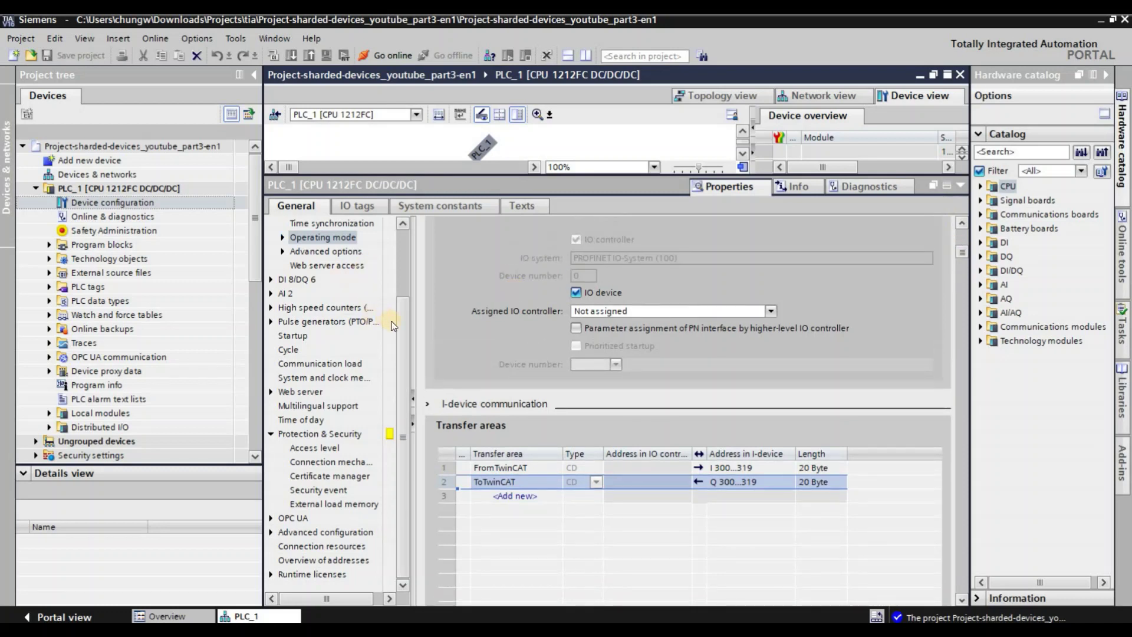
click(405, 263)
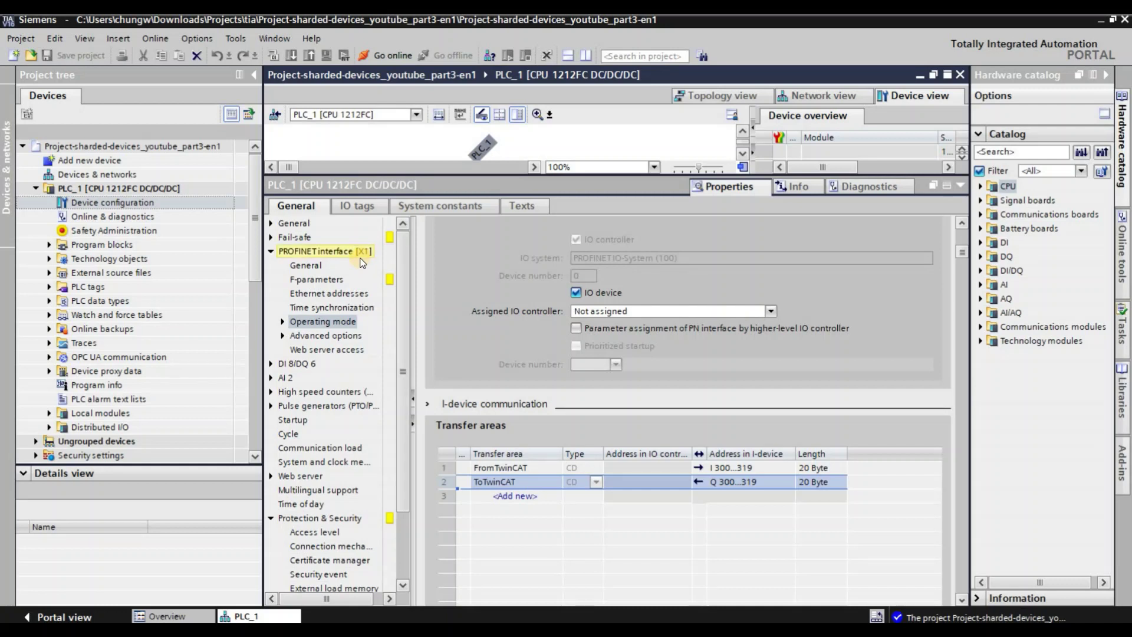
click(282, 252)
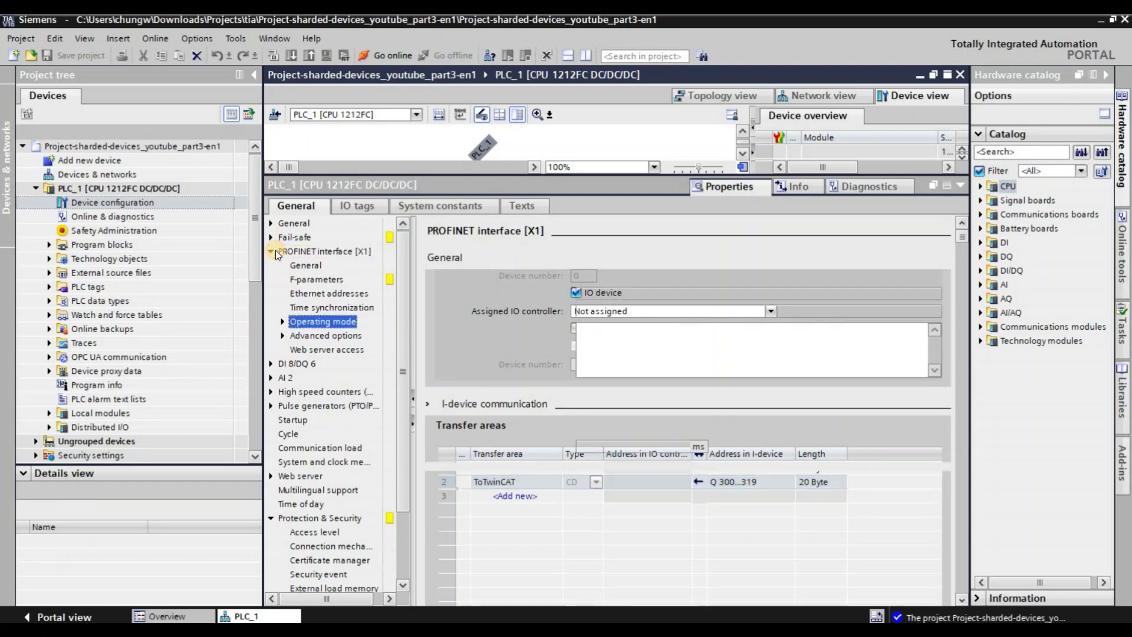
key(Left)
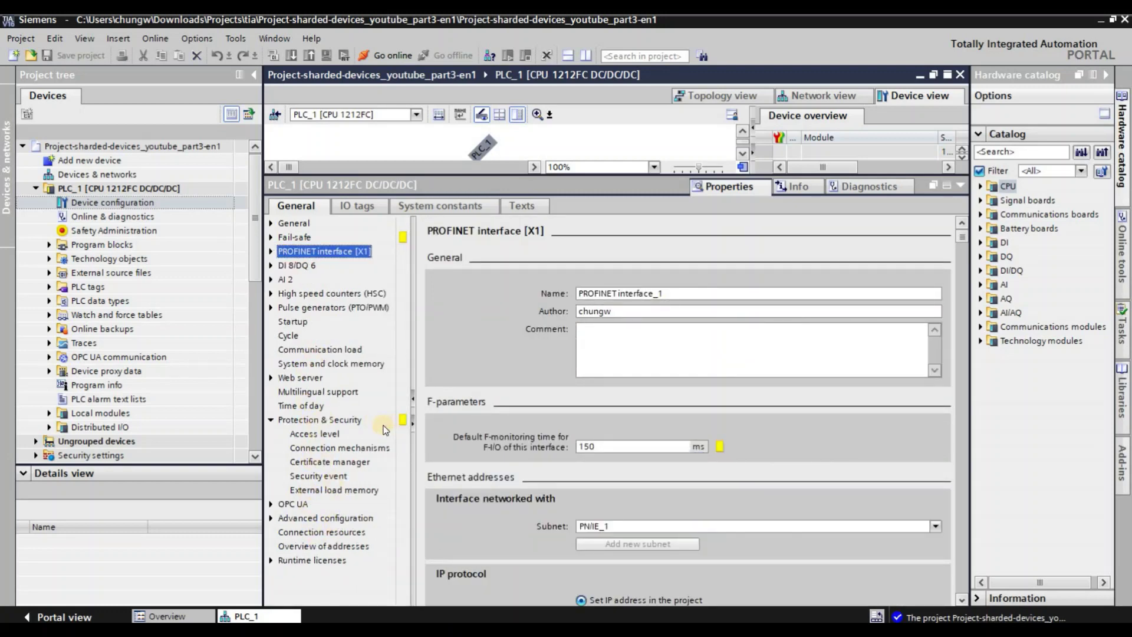
click(359, 420)
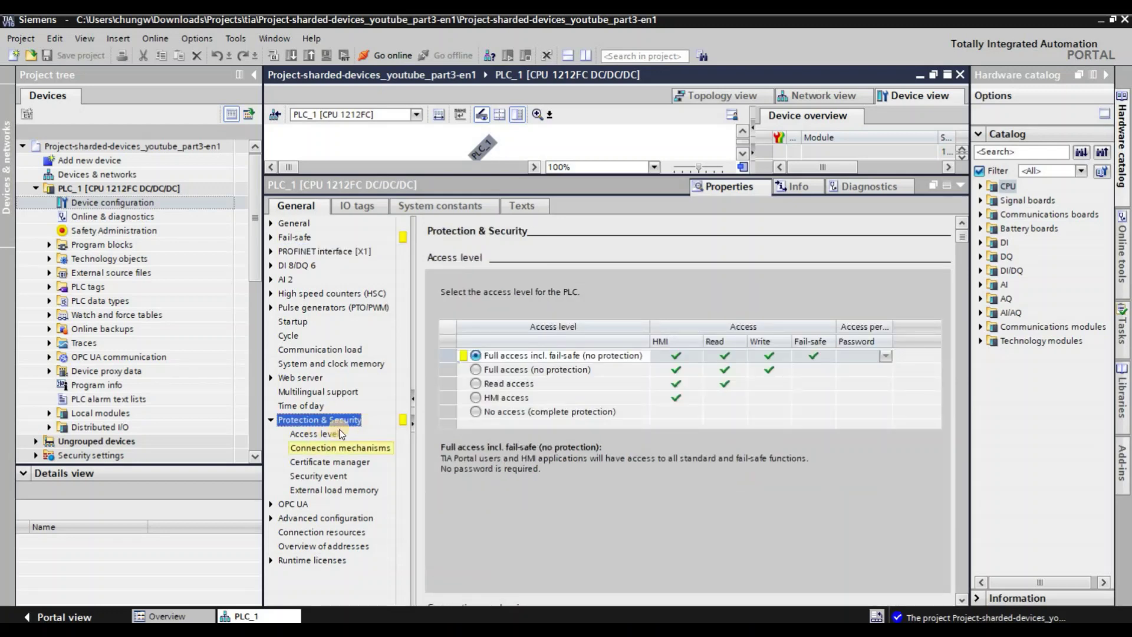
click(348, 450)
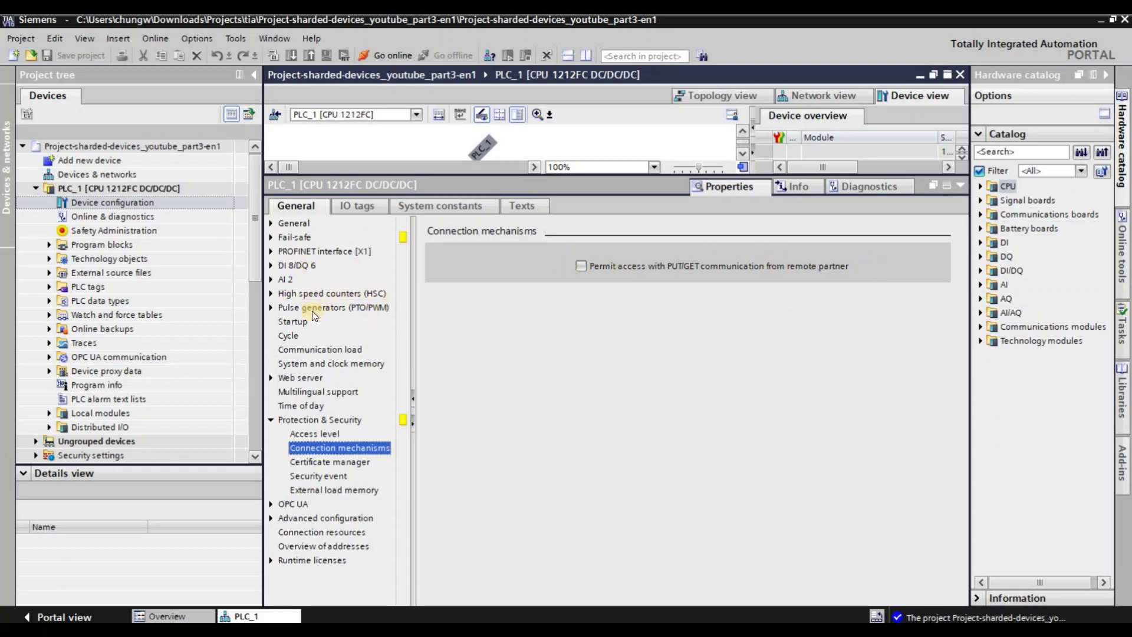
Step: In the Ethernet addresses of PROFINET interface [X1], choose to have the IP address set directly at the device
click(353, 254)
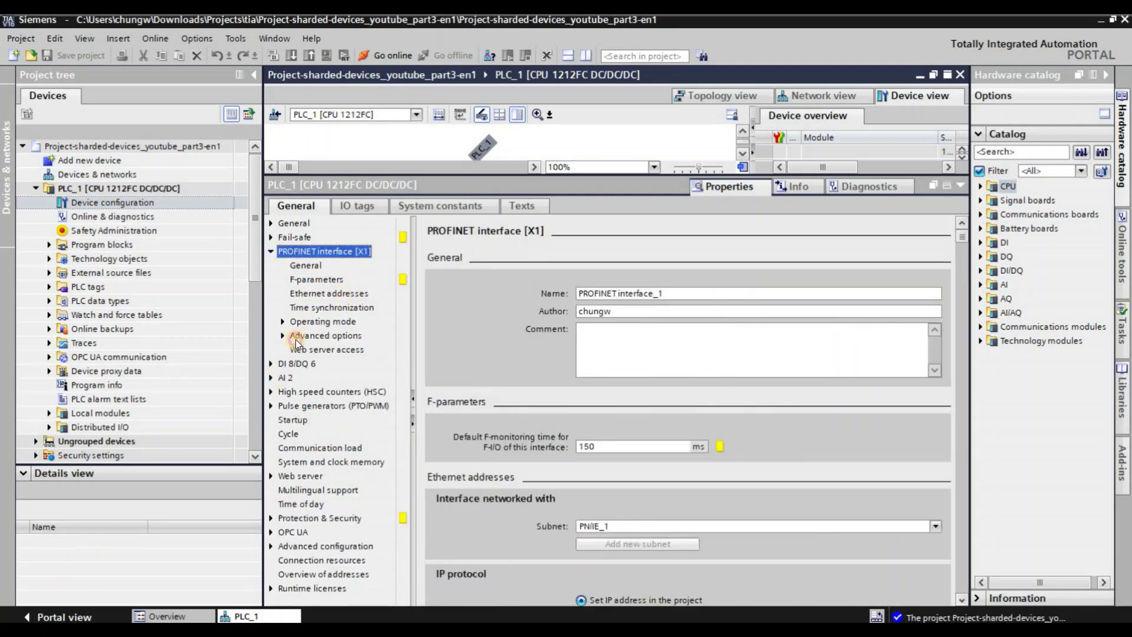
click(329, 293)
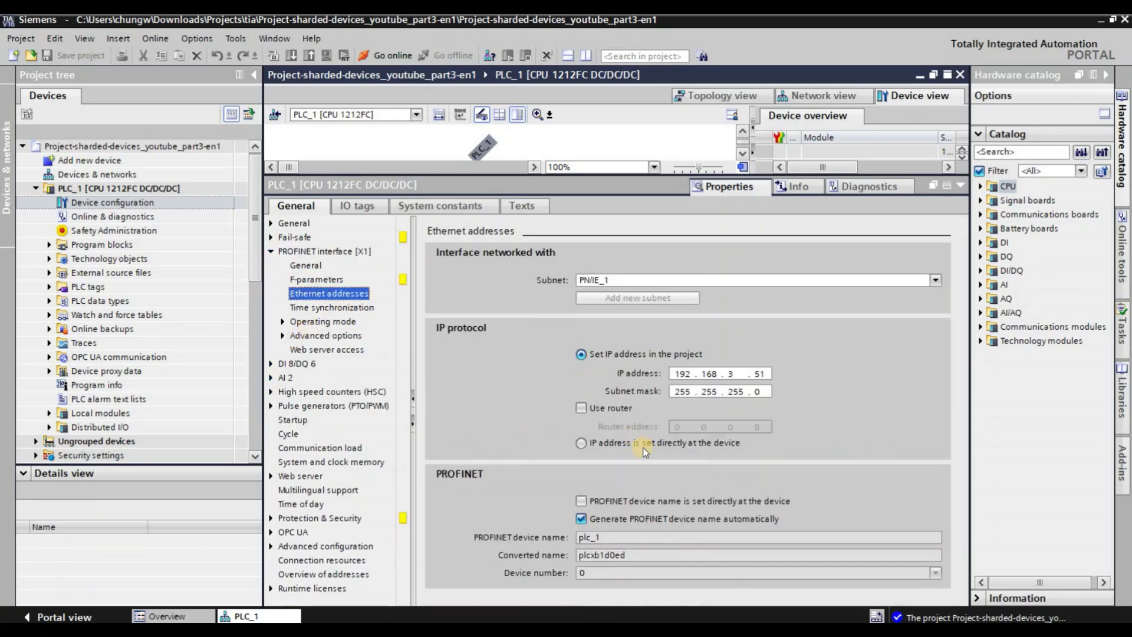
click(611, 447)
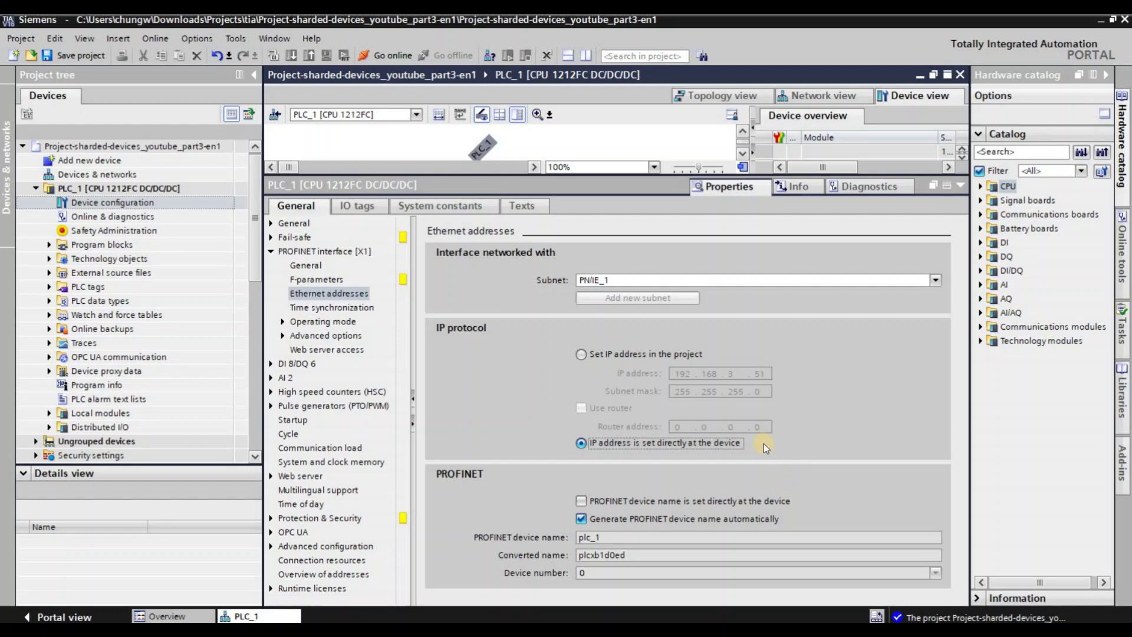
click(587, 355)
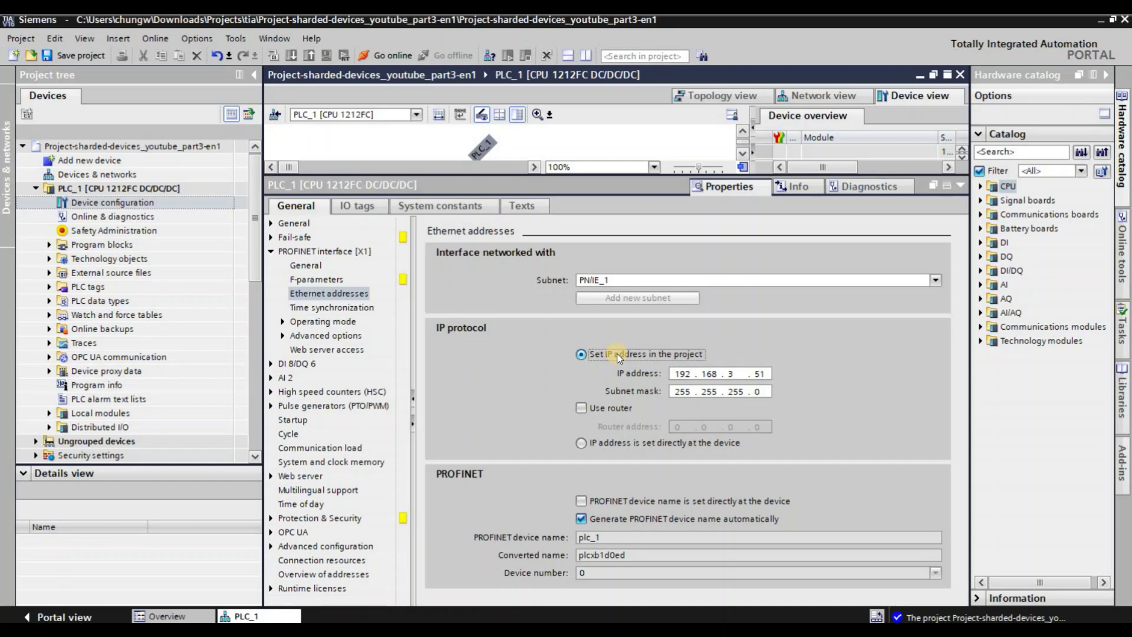
click(596, 445)
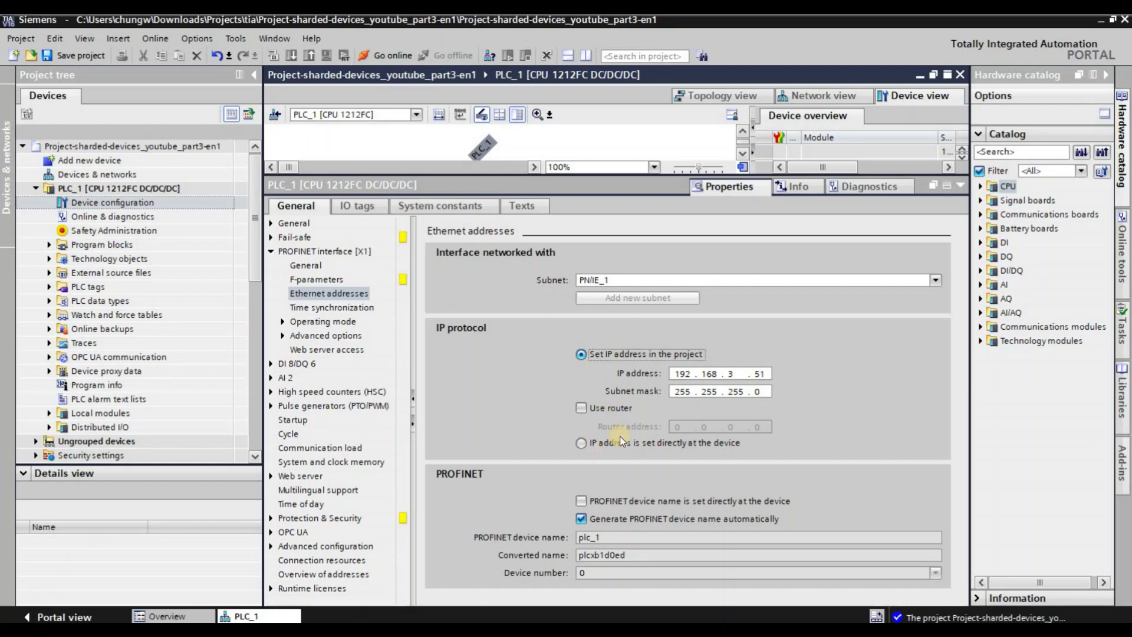
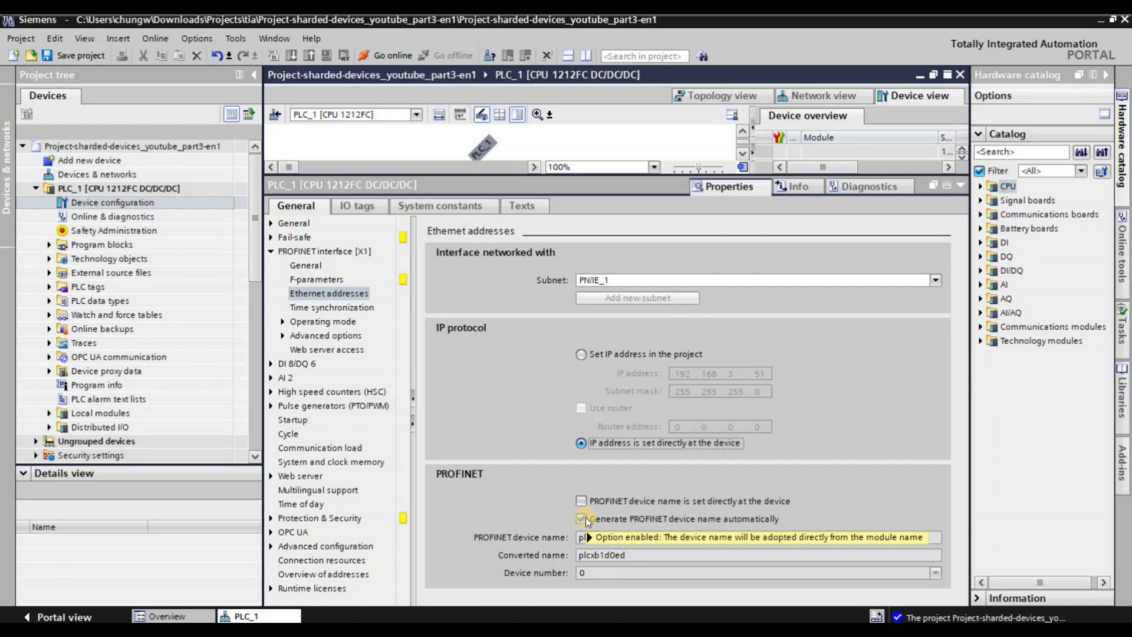
mouse_move(585, 518)
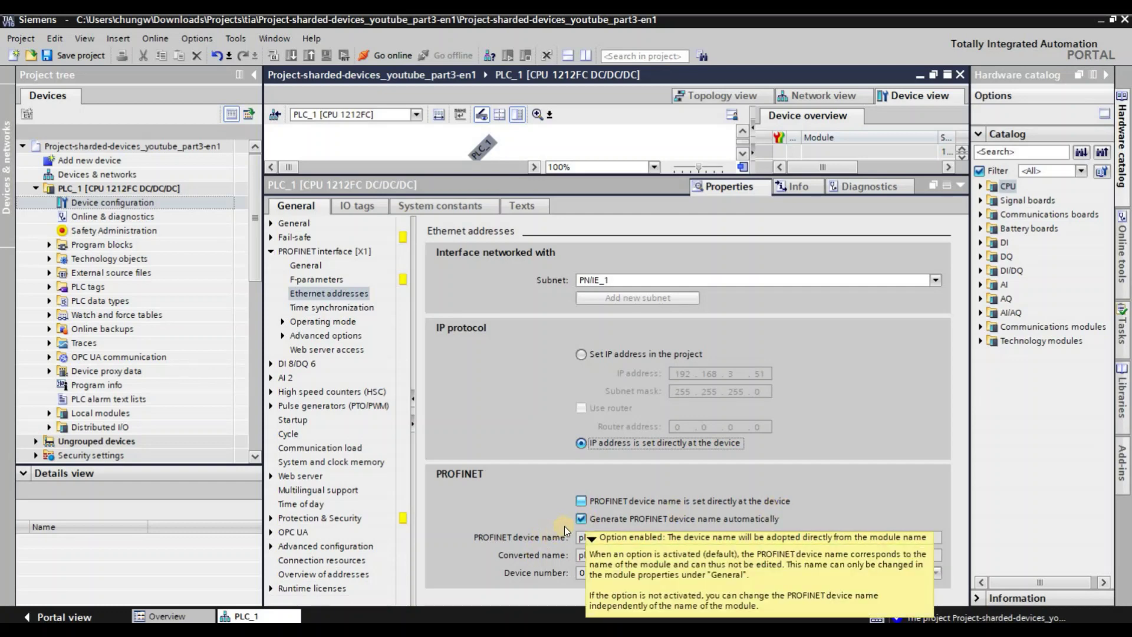
click(582, 520)
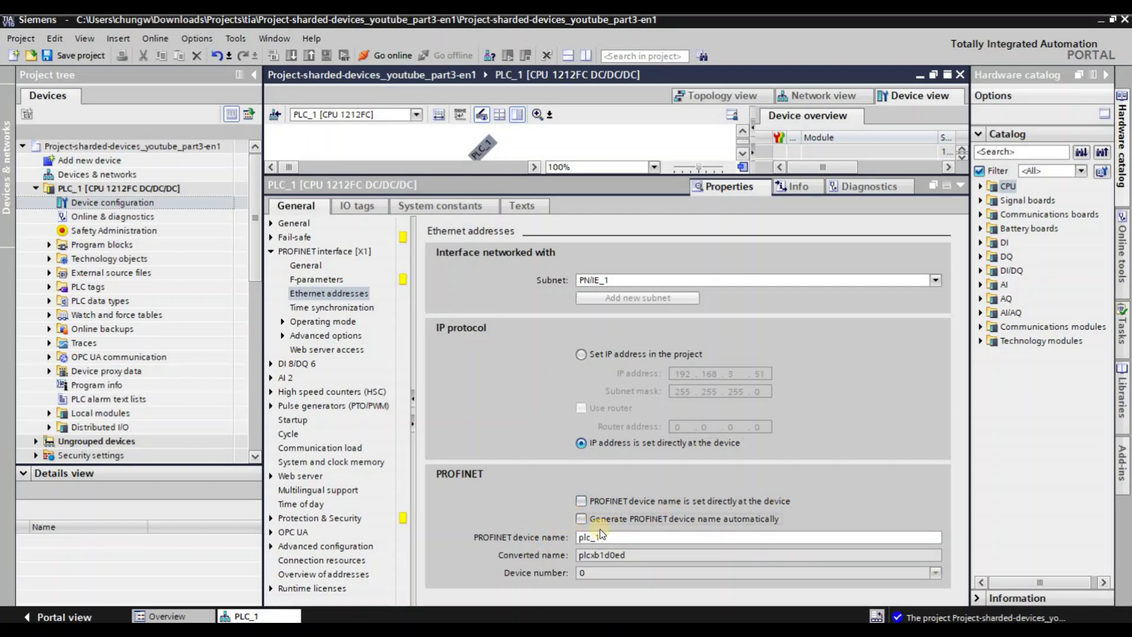
double_click(618, 535)
click(616, 536)
text(94850384)
key(BackSpace)
key(BackSpace)
key(BackSpace)
key(BackSpace)
key(BackSpace)
key(BackSpace)
key(BackSpace)
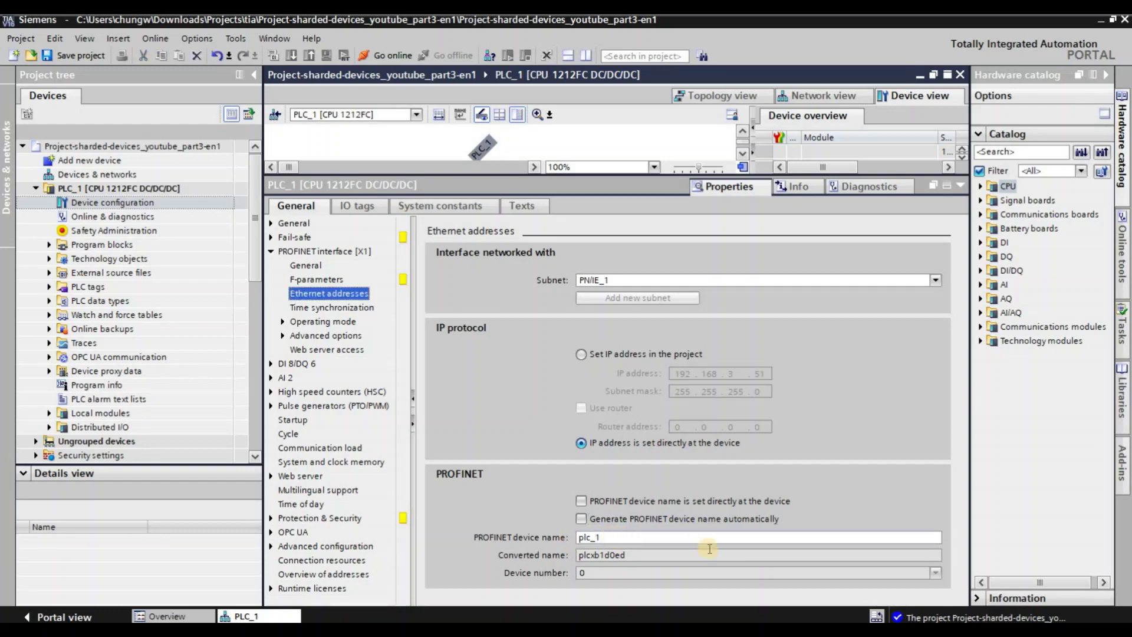
click(584, 520)
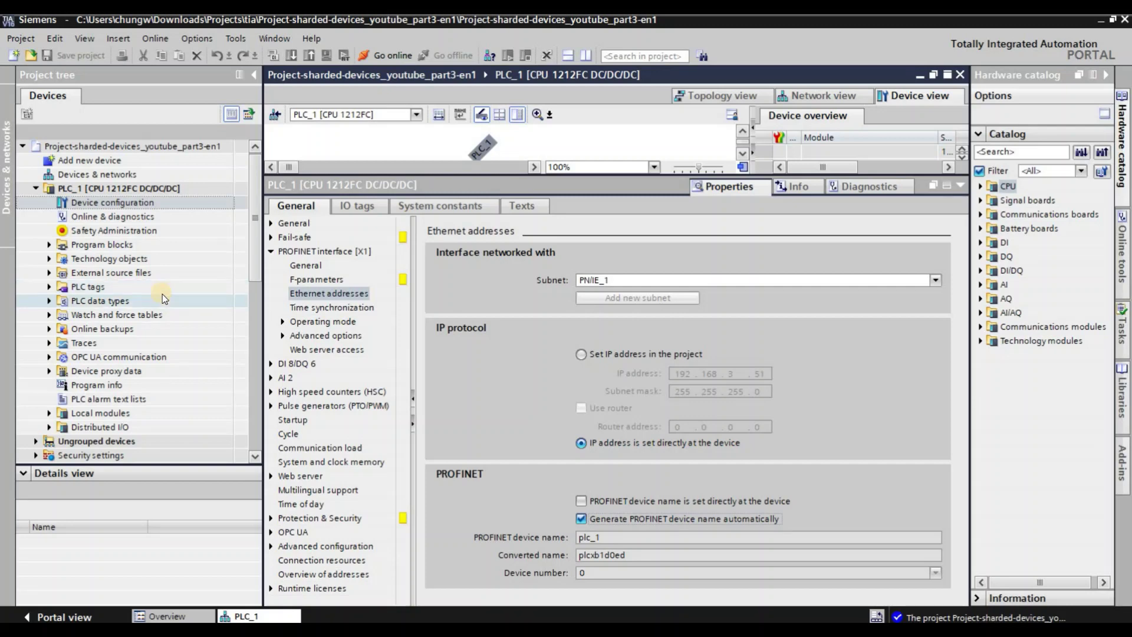
Step: Add a new PLC data type named DUT_twincatexchange to PLC_1
click(107, 303)
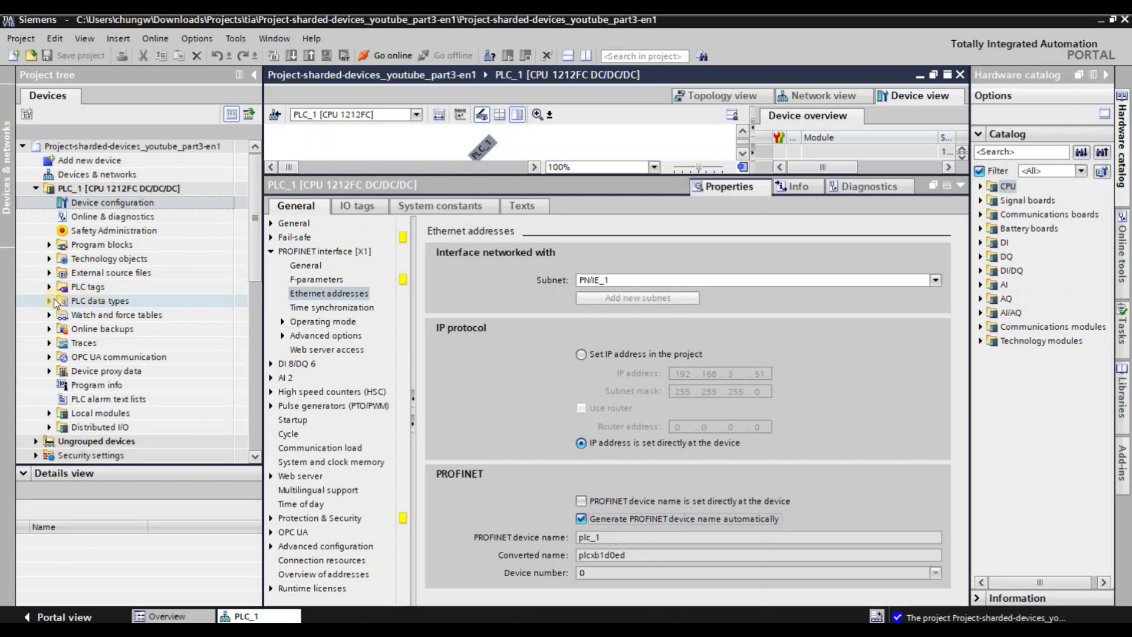
double_click(151, 315)
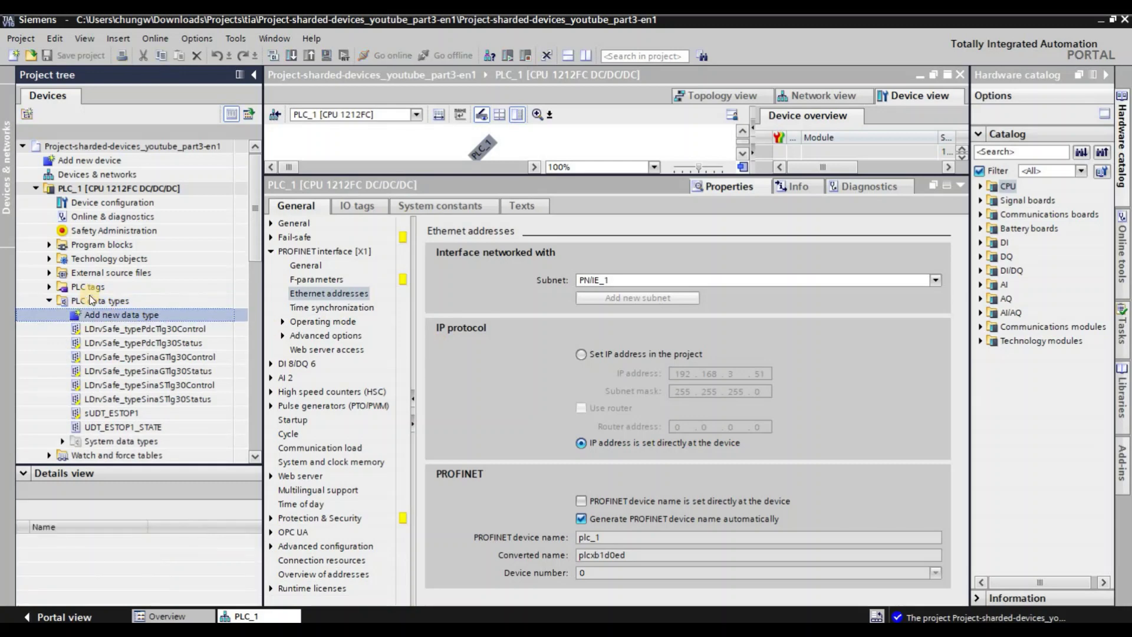
double_click(121, 315)
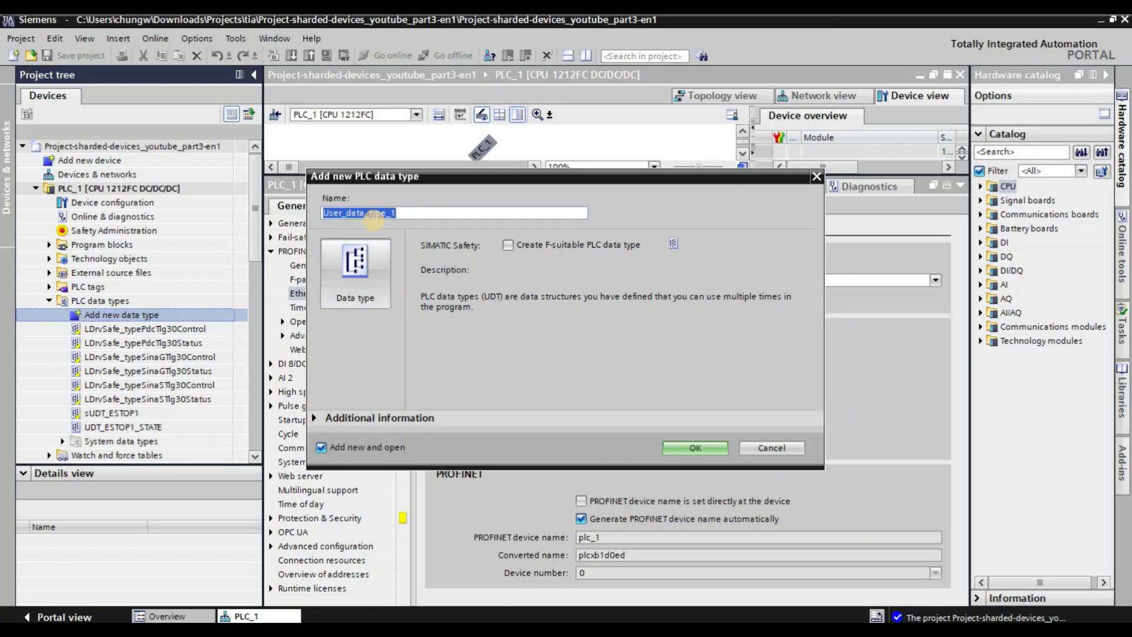
text(DUT)
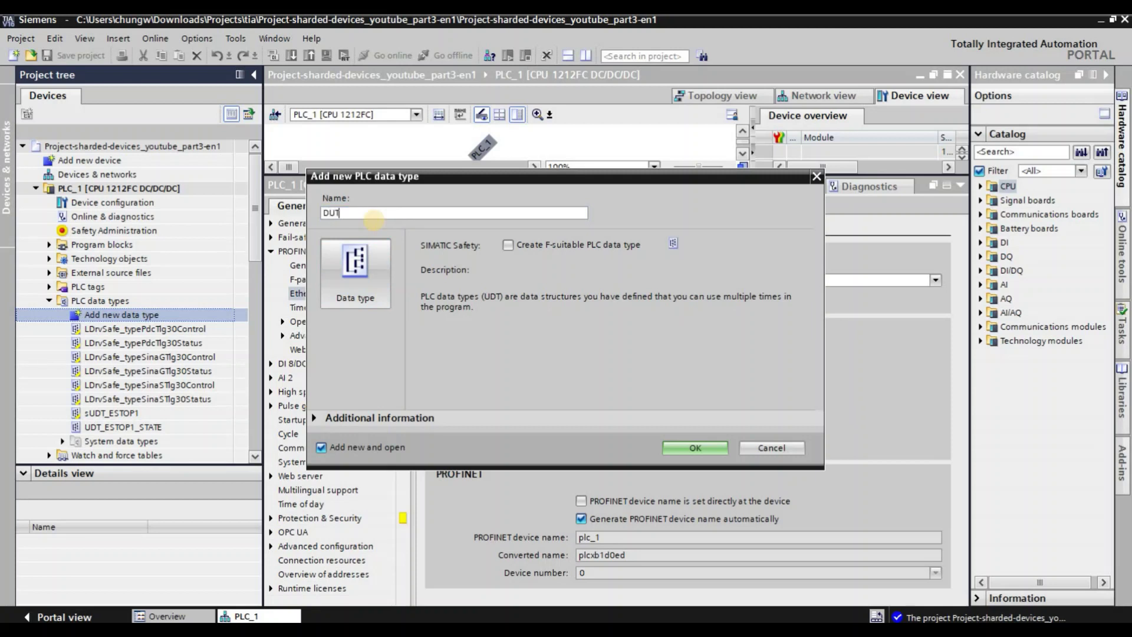
text(+twincatexchange)
key(Return)
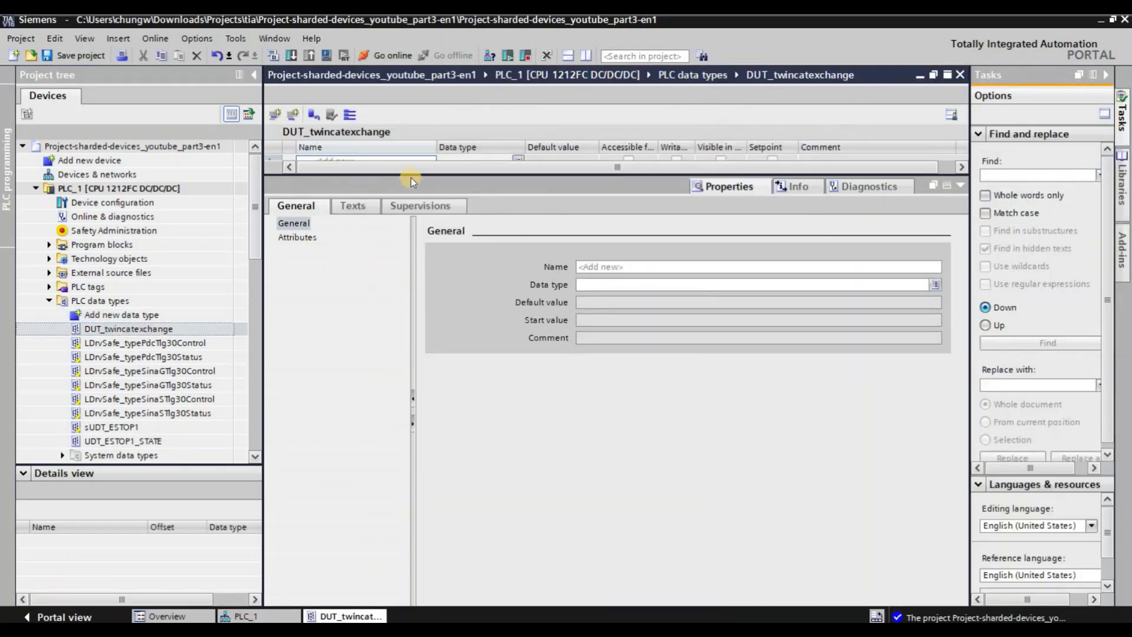
Step: Add an element with data type Array[0..19] of Byte to DUT_twincatexchange
drag(412, 176, 426, 413)
drag(383, 169, 383, 169)
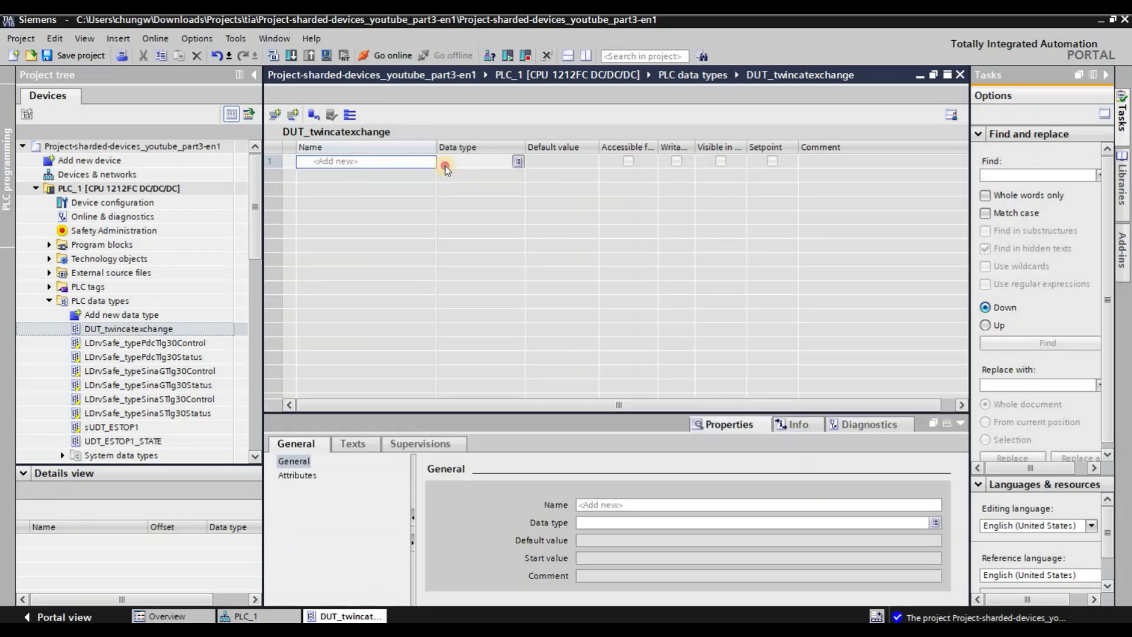
click(445, 168)
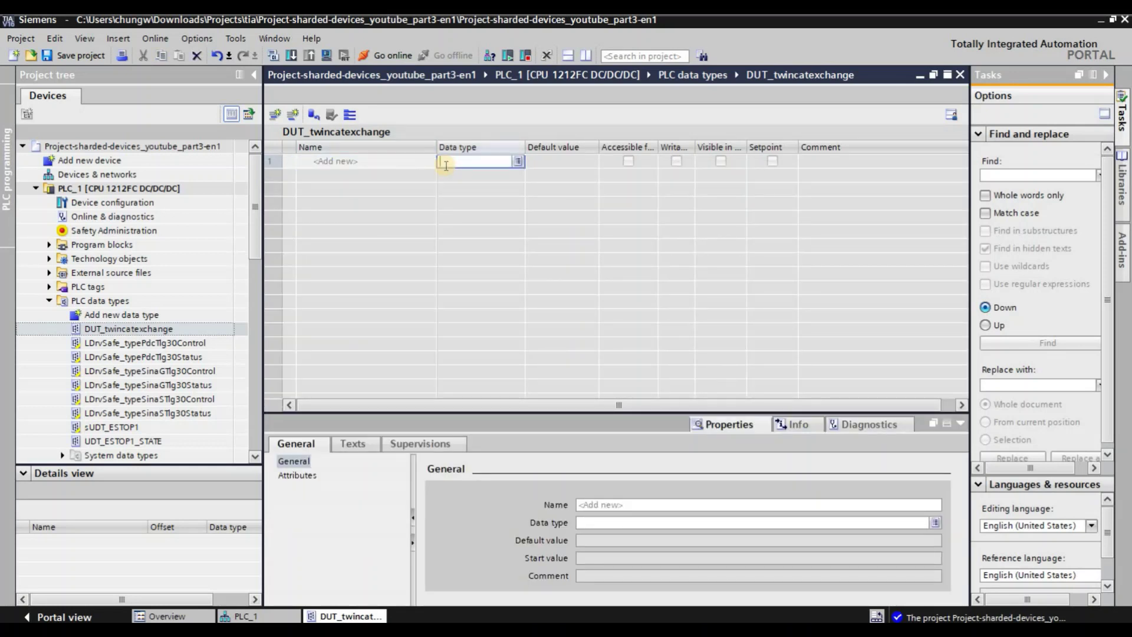
text(a)
key(Down)
key(Return)
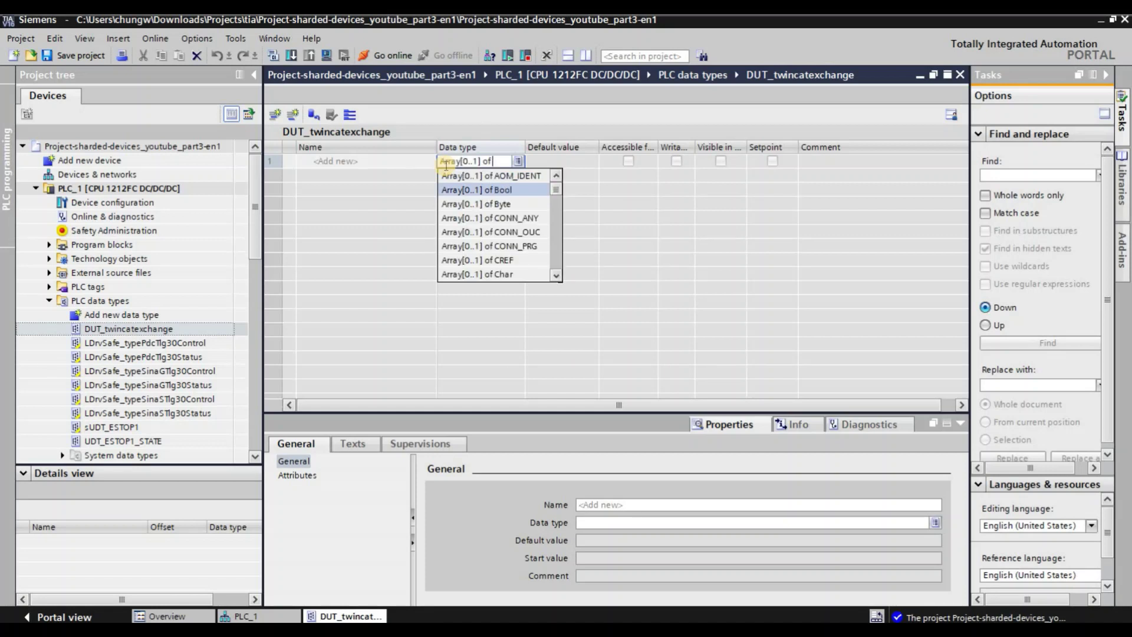
text(byte)
key(Left)
key(Left)
key(Left)
key(Left)
key(Left)
key(Left)
key(Left)
key(Left)
key(Left)
text(9)
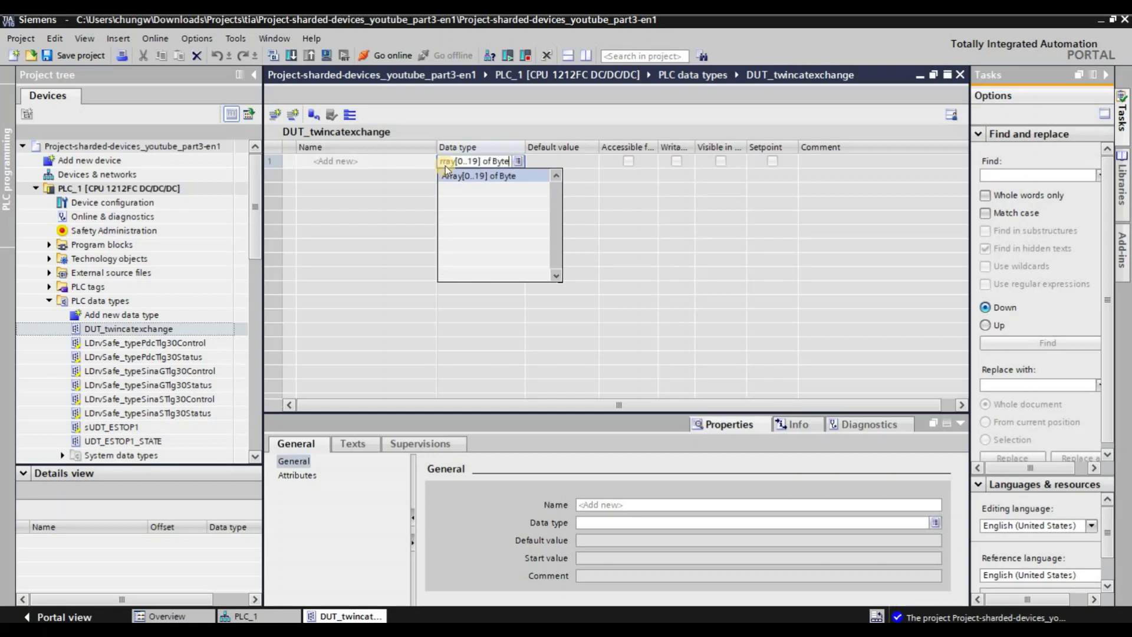
key(Return)
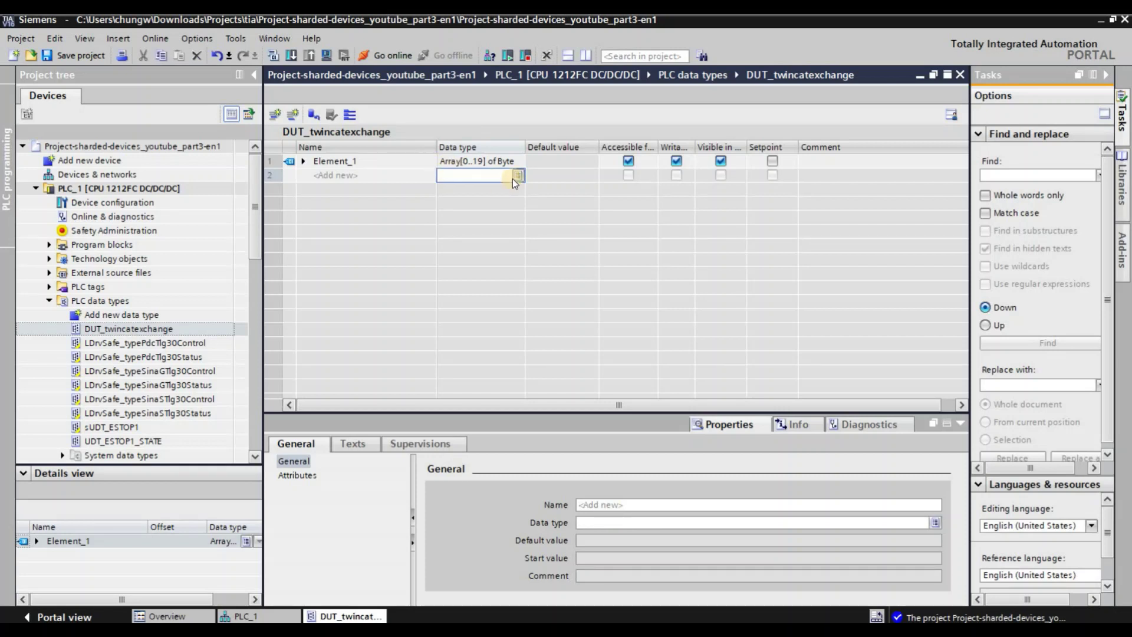
Step: Rename the array element to data and compile the data type
double_click(335, 161)
text(Data)
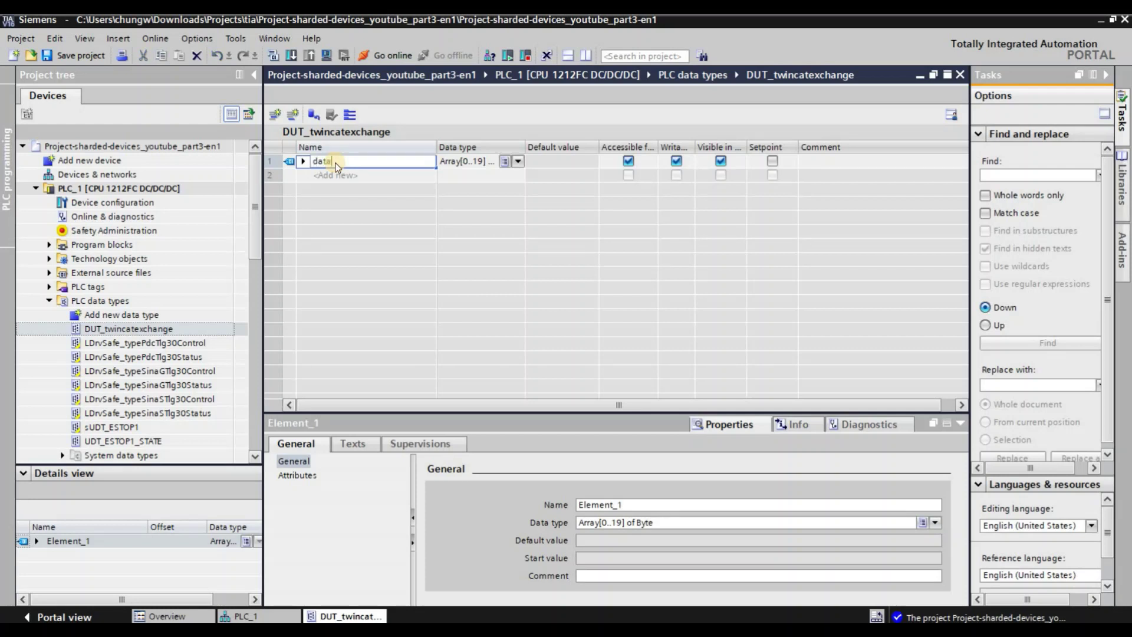
key(Return)
click(396, 269)
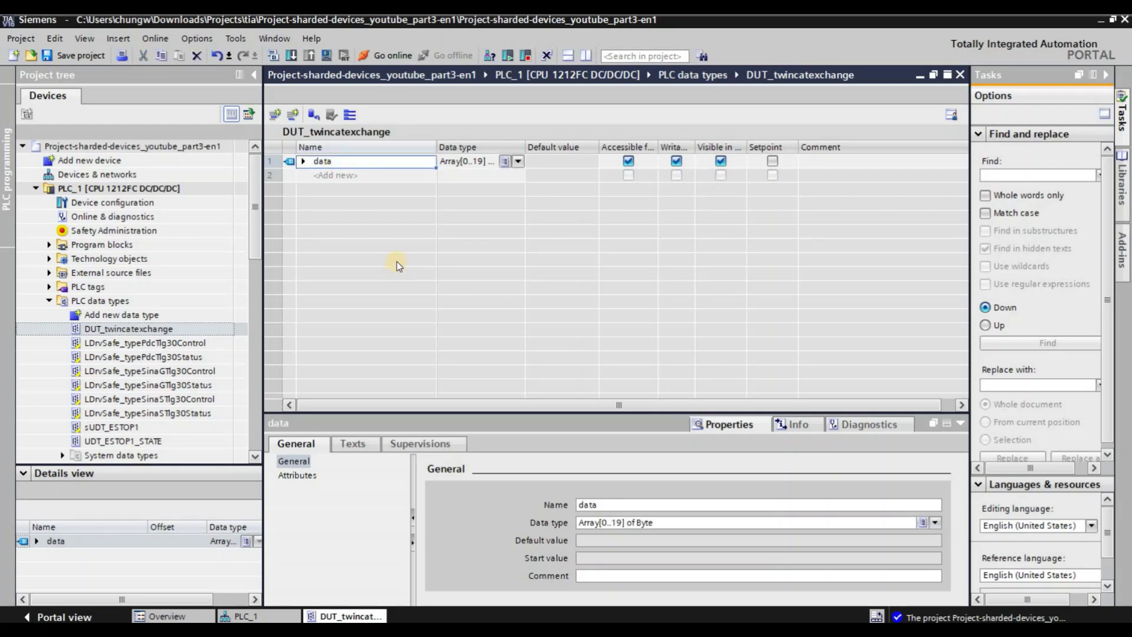
key(ctrl+b)
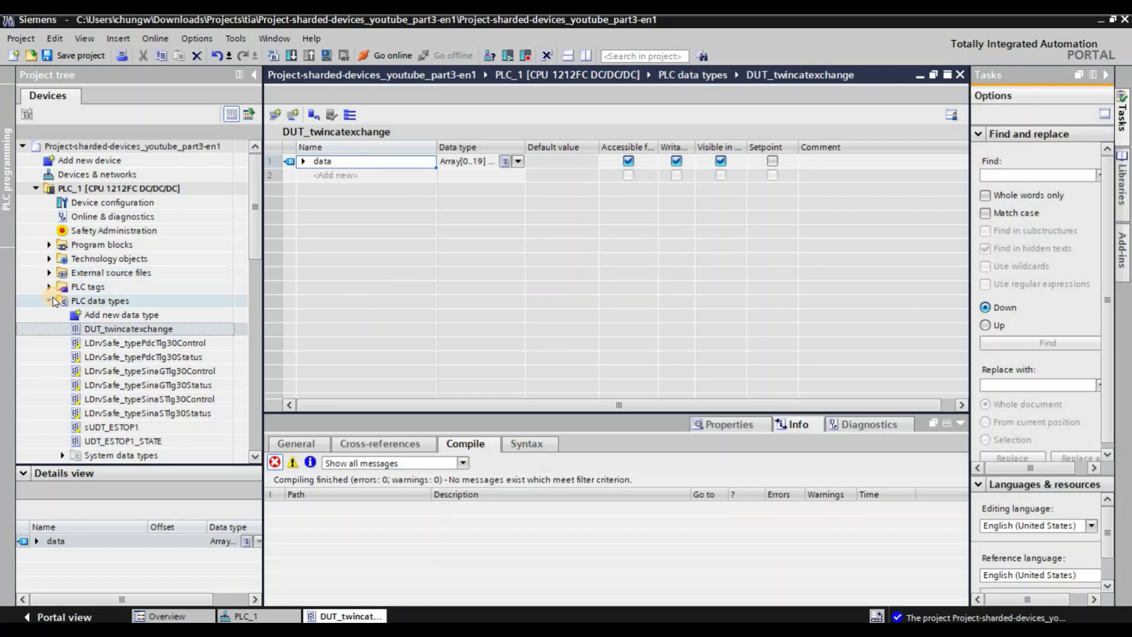
Step: Add the tags iData and oData to PLC_1's default tag table
click(51, 301)
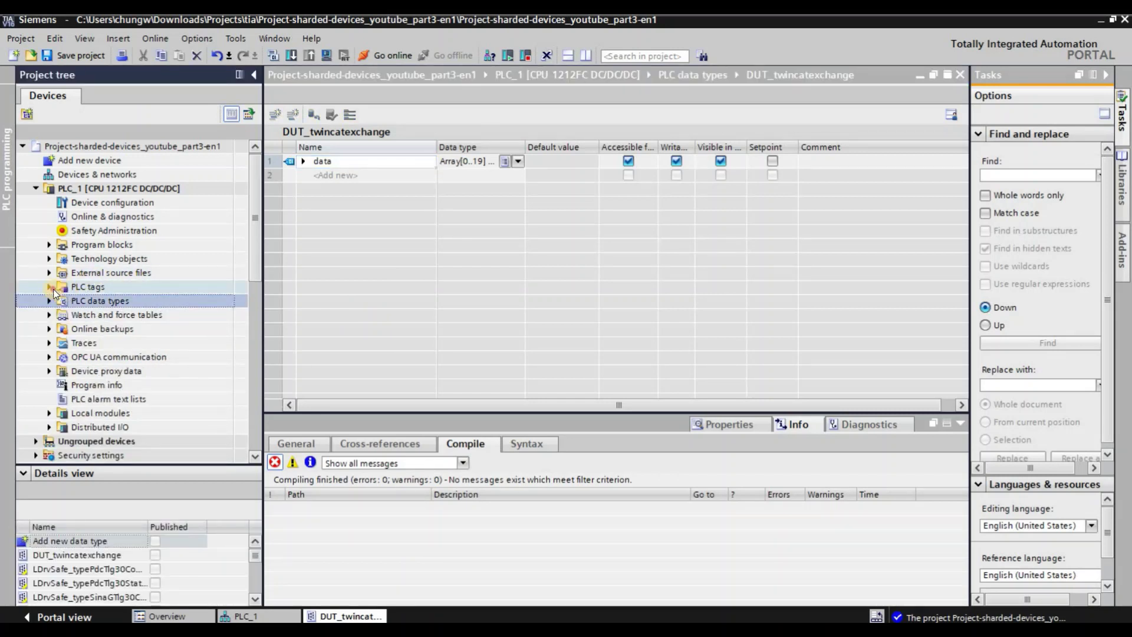
double_click(69, 289)
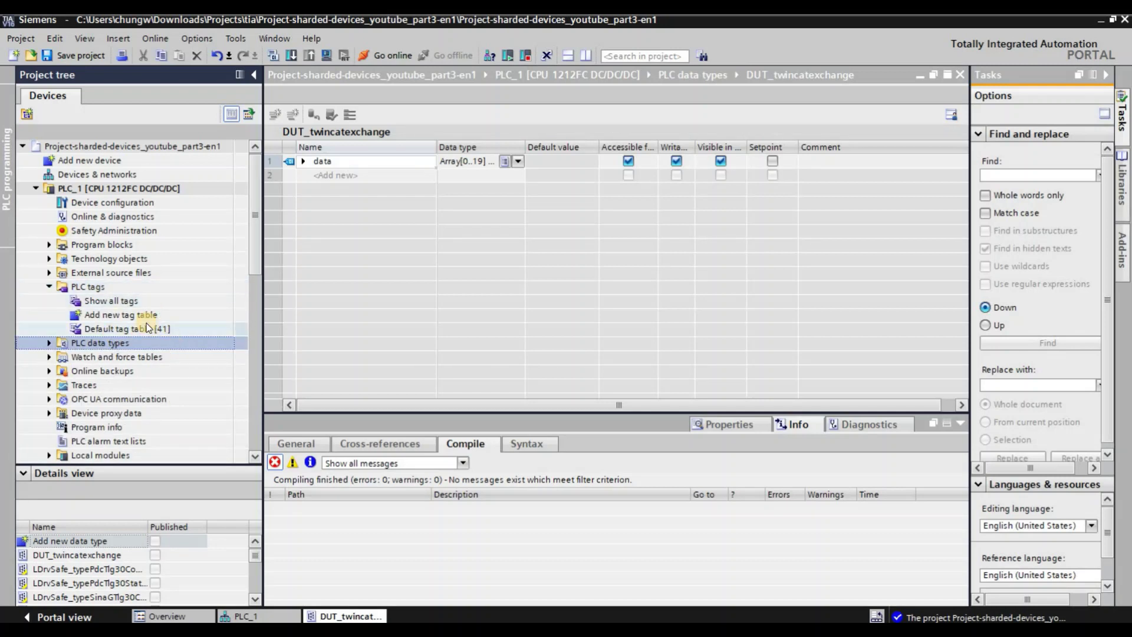
double_click(117, 329)
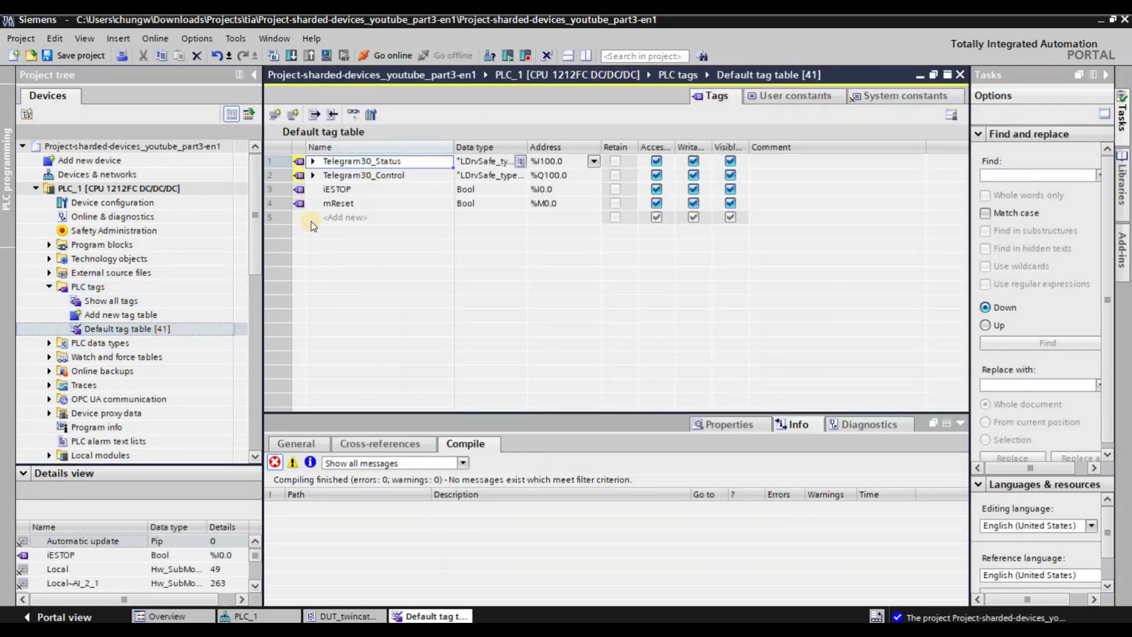
click(422, 237)
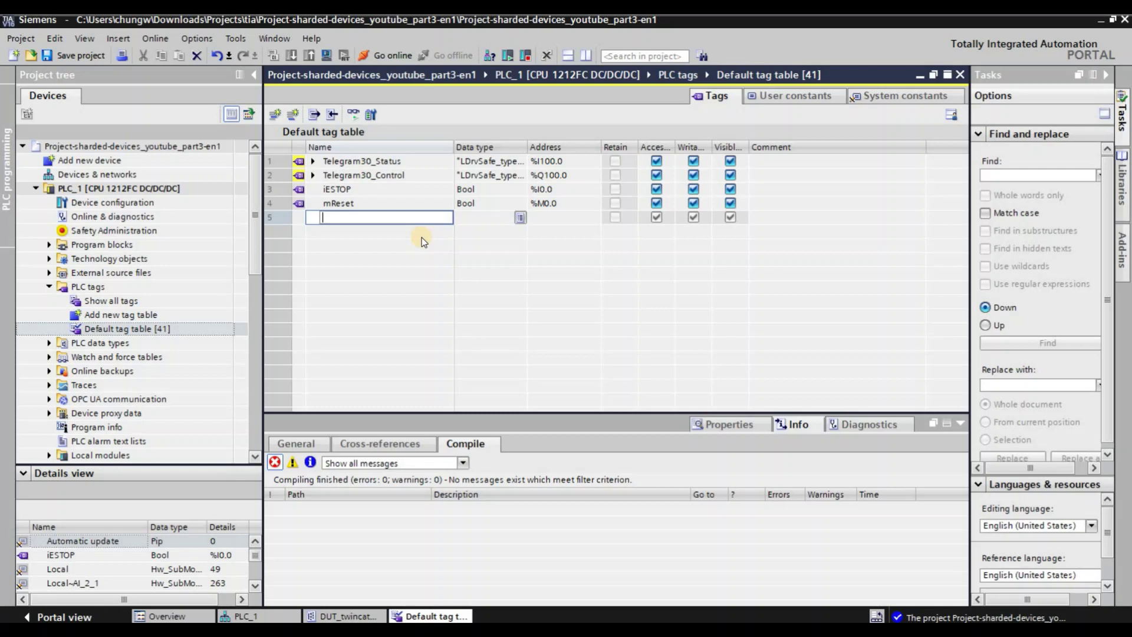
text(iData)
key(Return)
text(oData)
key(Return)
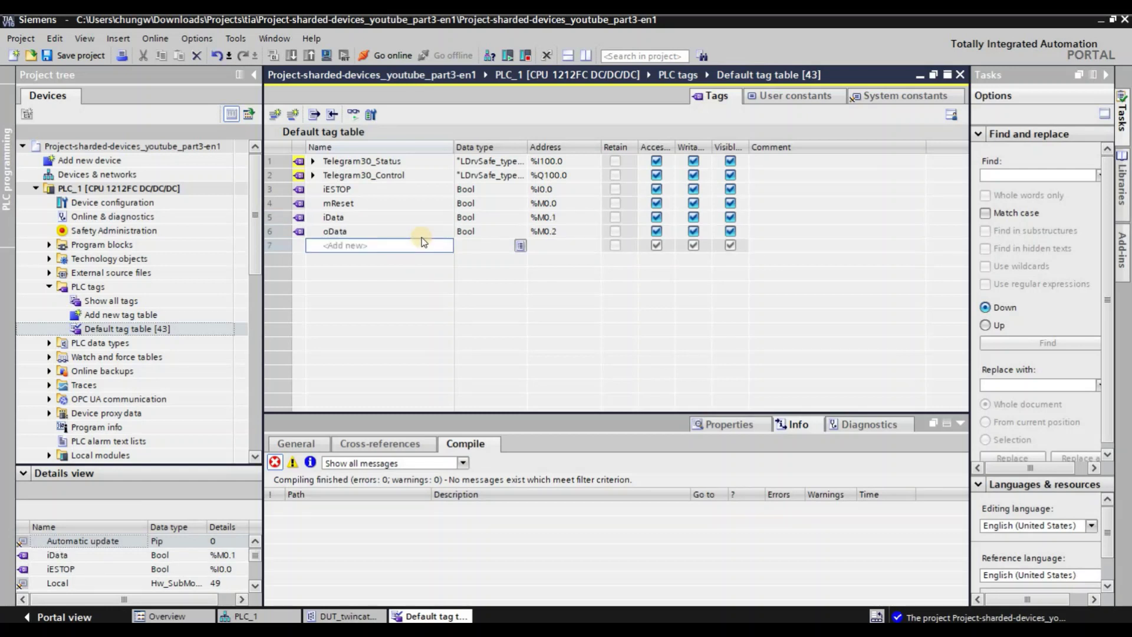
Step: Set the tag addresses to %I300.0 for iData and %Q300.0 for oData
key(Right)
key(Right)
key(Right)
key(Up)
key(Left)
key(Left)
key(Up)
key(Right)
text(\)
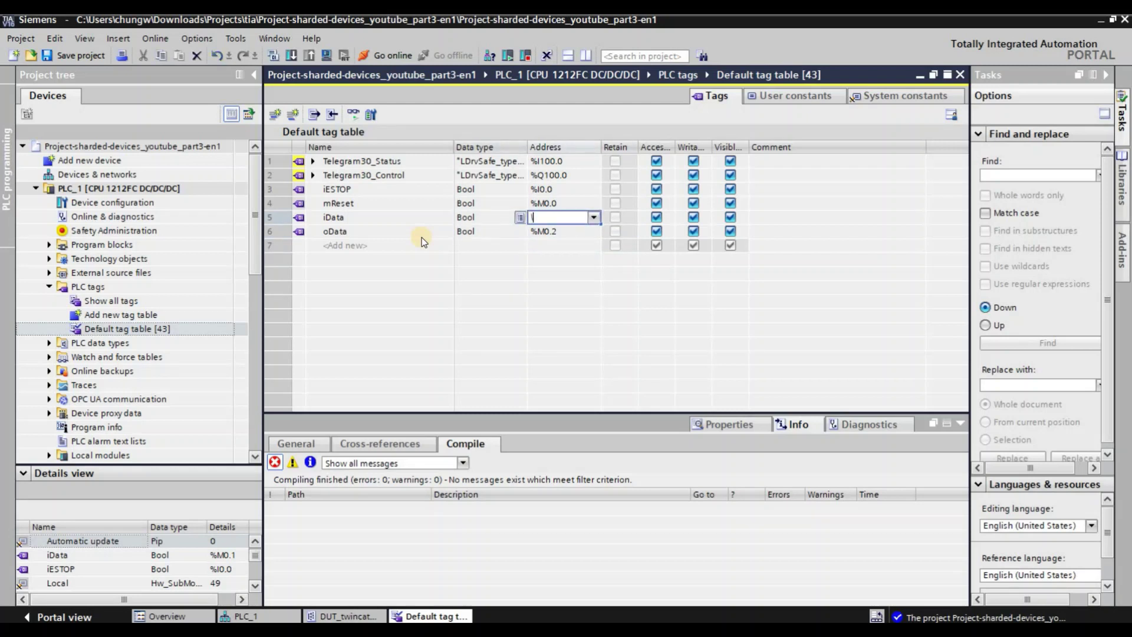
text(%i300.0)
key(Return)
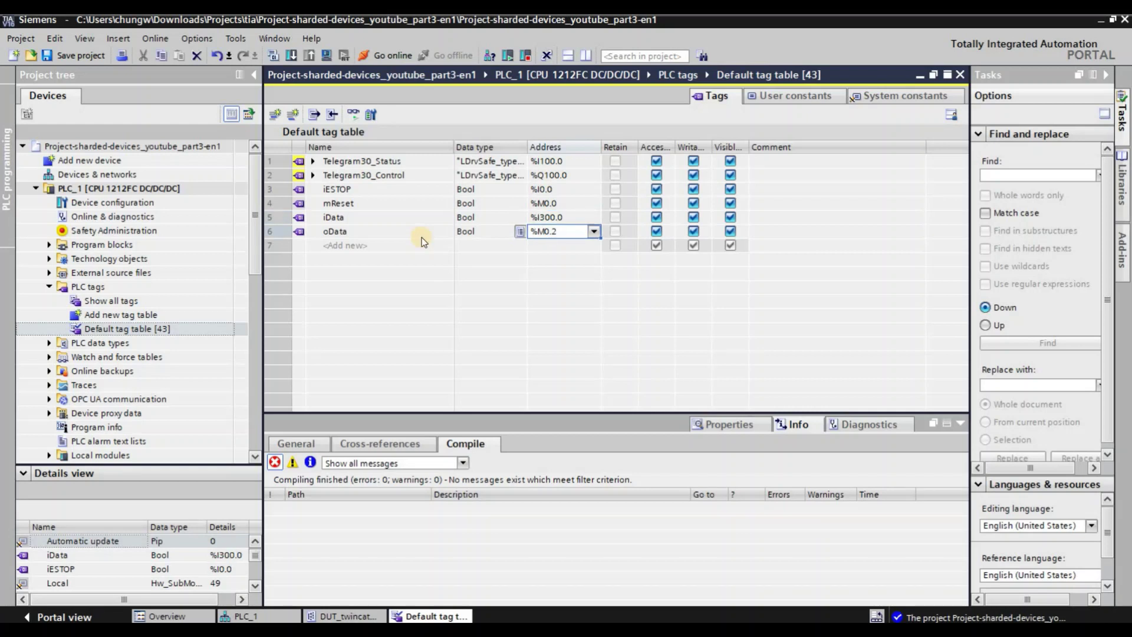
text(%Q300.0)
key(Return)
Step: Set the data type of both iData and oData to DUT_twincatexchange
key(Up)
key(Left)
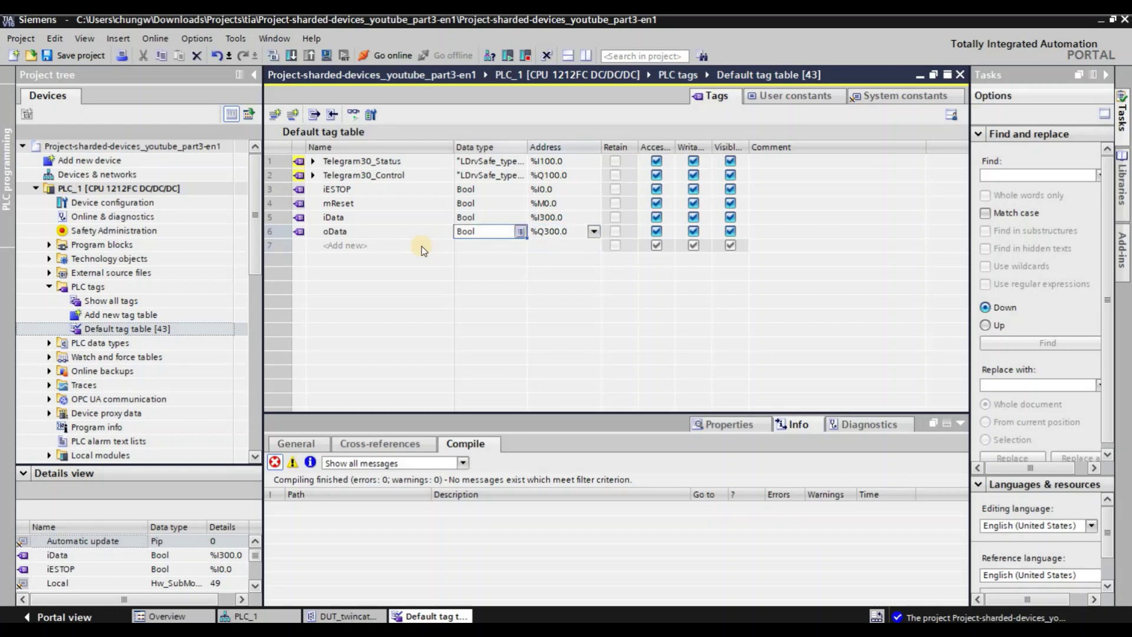
key(Up)
key(Return)
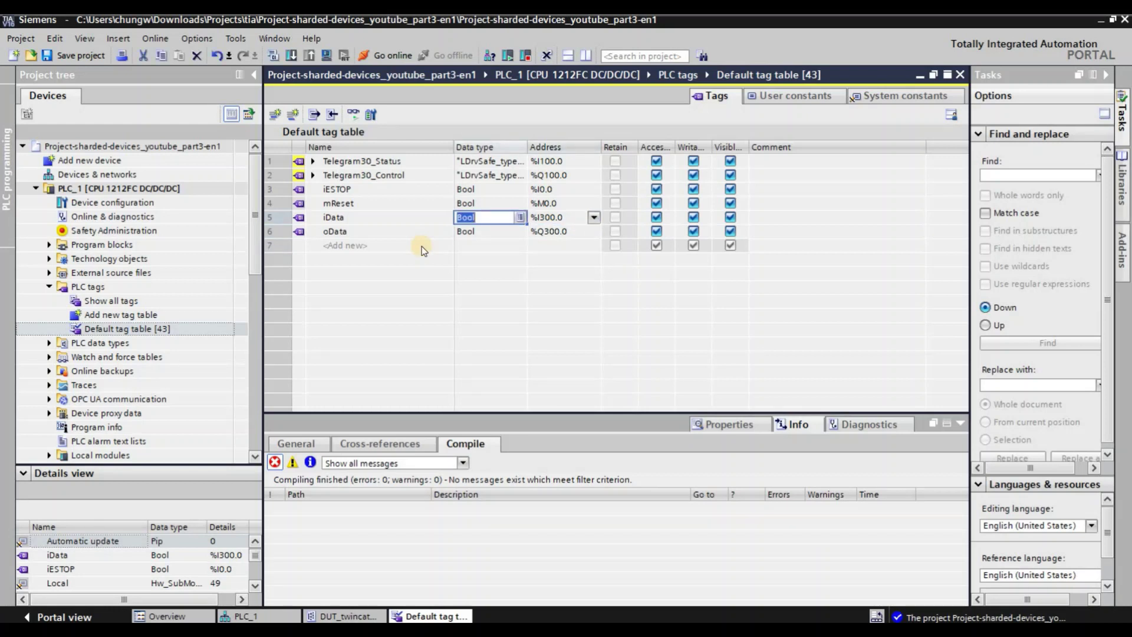
text(dut)
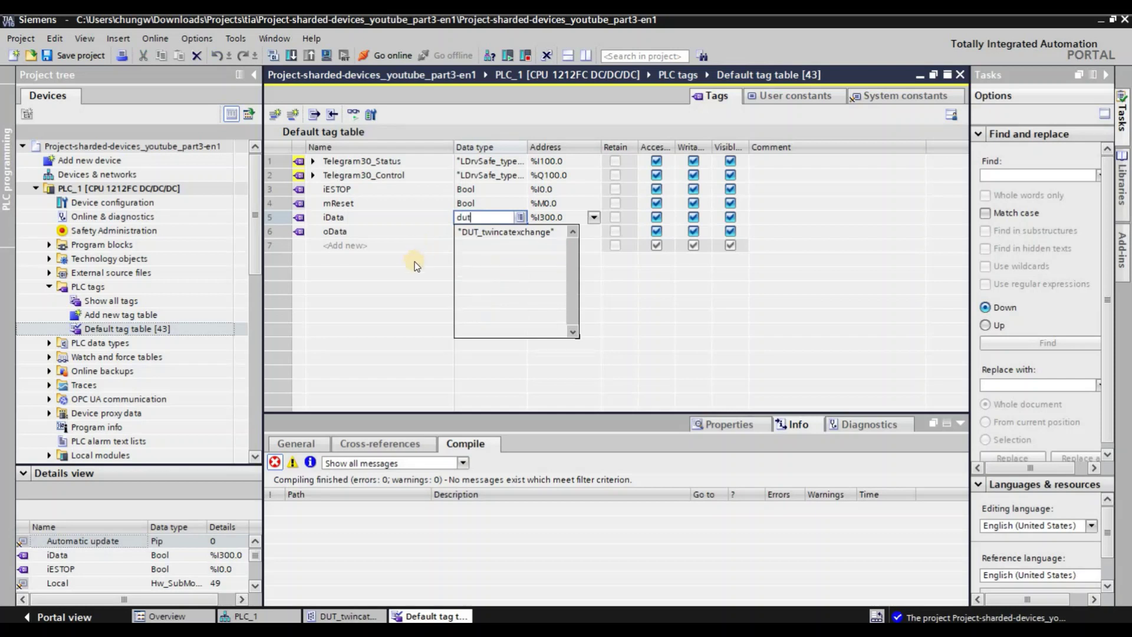
click(486, 233)
key(Return)
key(Up)
key(ctrl+c)
key(Down)
key(ctrl+v)
Step: Examine the byte addresses of the array elements within iData and oData, and collapse both structures again
click(312, 218)
click(312, 245)
click(326, 231)
scroll(323, 214, down, 5)
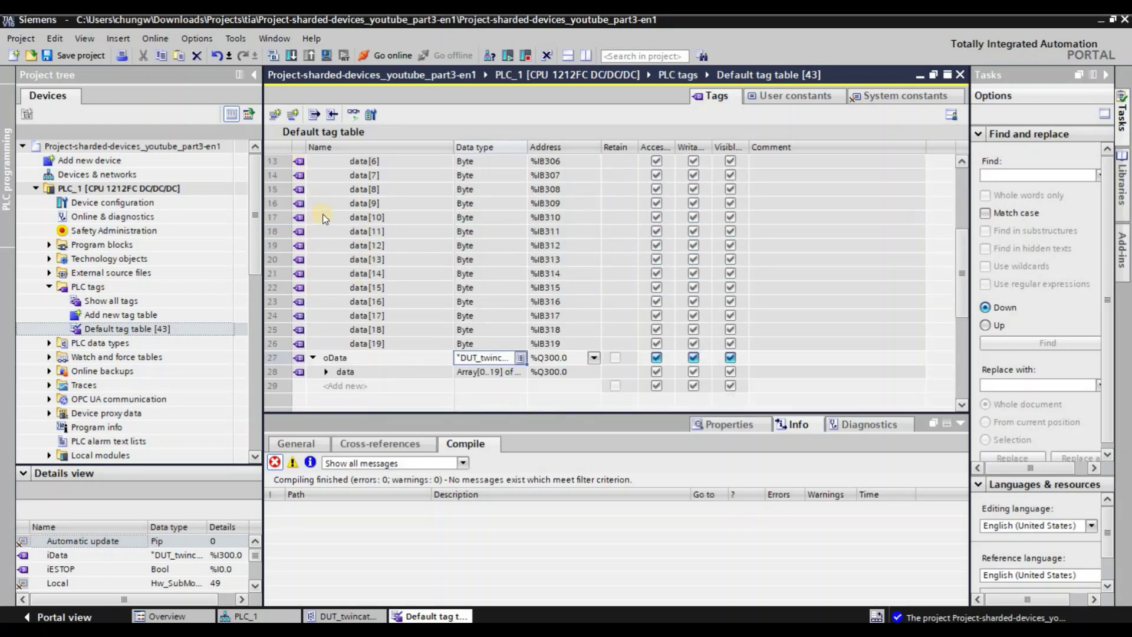
scroll(330, 326, up, 3)
click(326, 329)
scroll(310, 270, down, 4)
scroll(310, 271, up, 9)
click(314, 218)
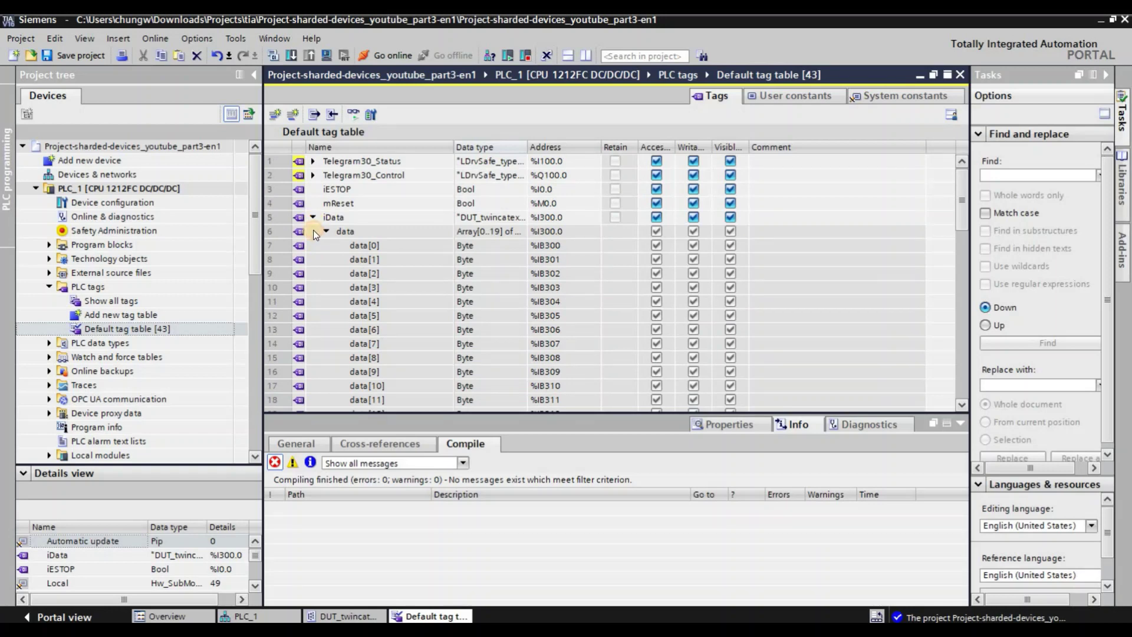
click(313, 230)
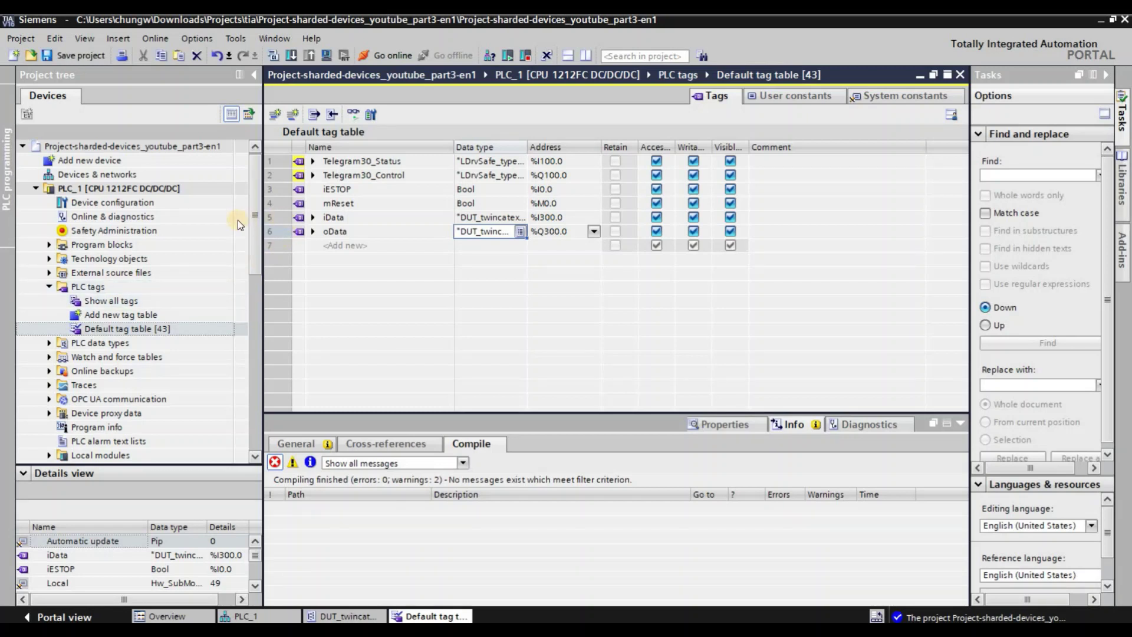
Step: Reopen PLC_1's device configuration and display the CPU's properties in an enlarged view
click(190, 241)
double_click(194, 205)
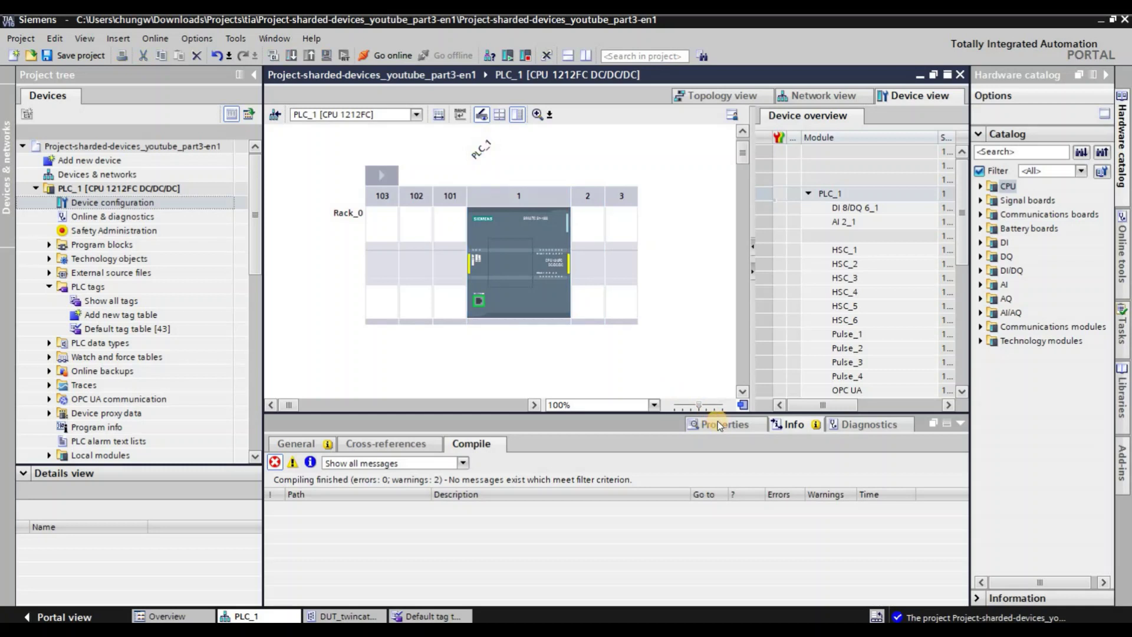
click(718, 425)
click(557, 296)
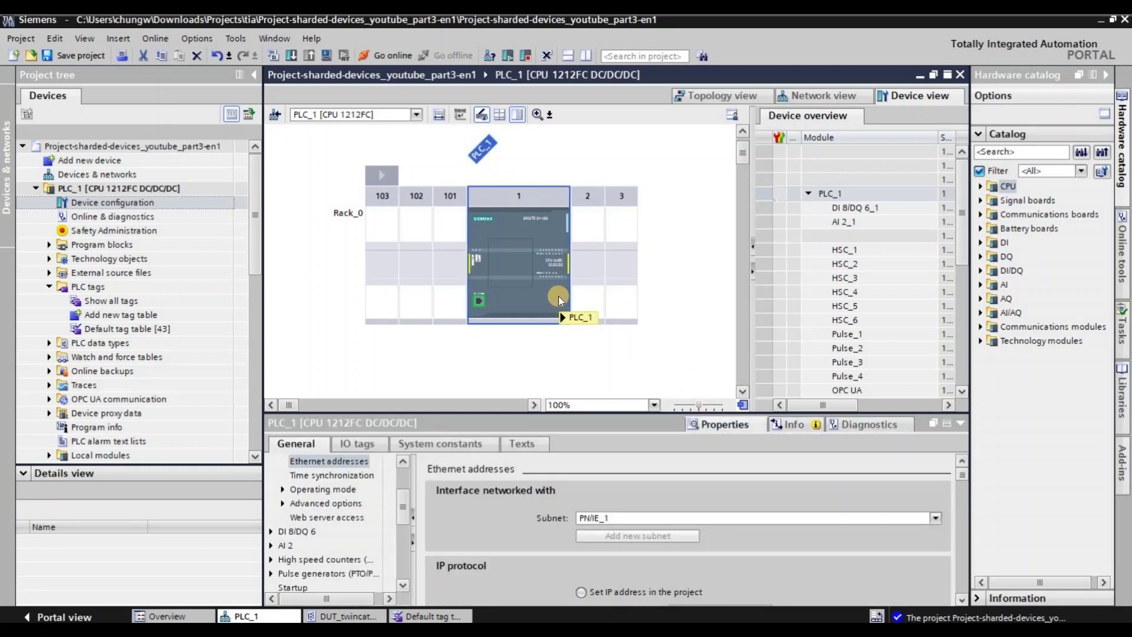
mouse_move(558, 296)
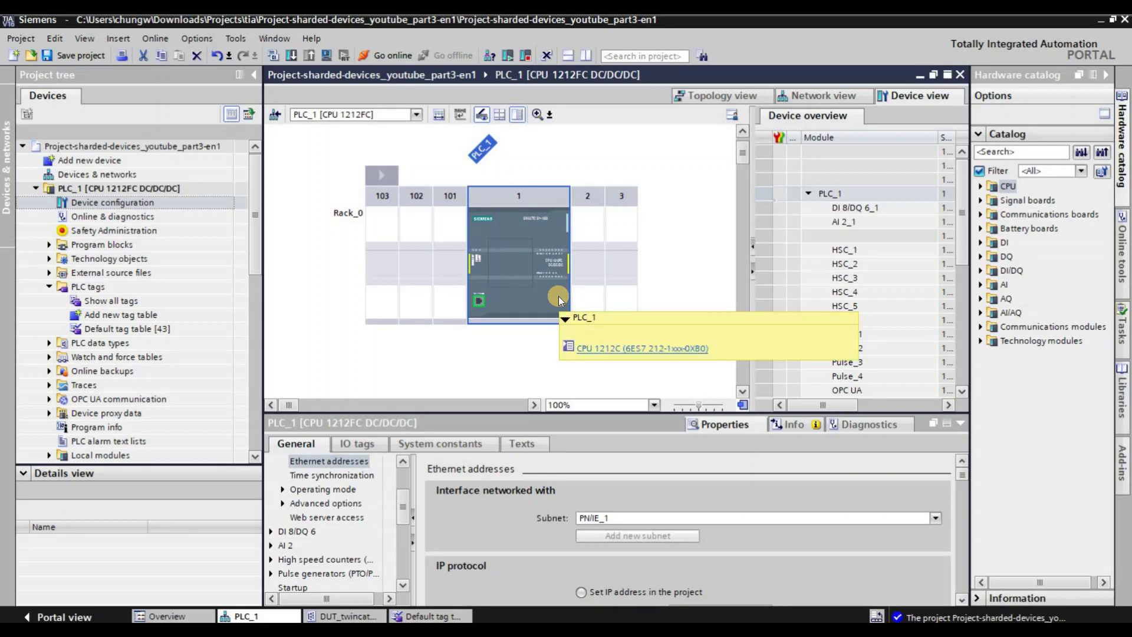
click(608, 373)
drag(670, 411, 670, 271)
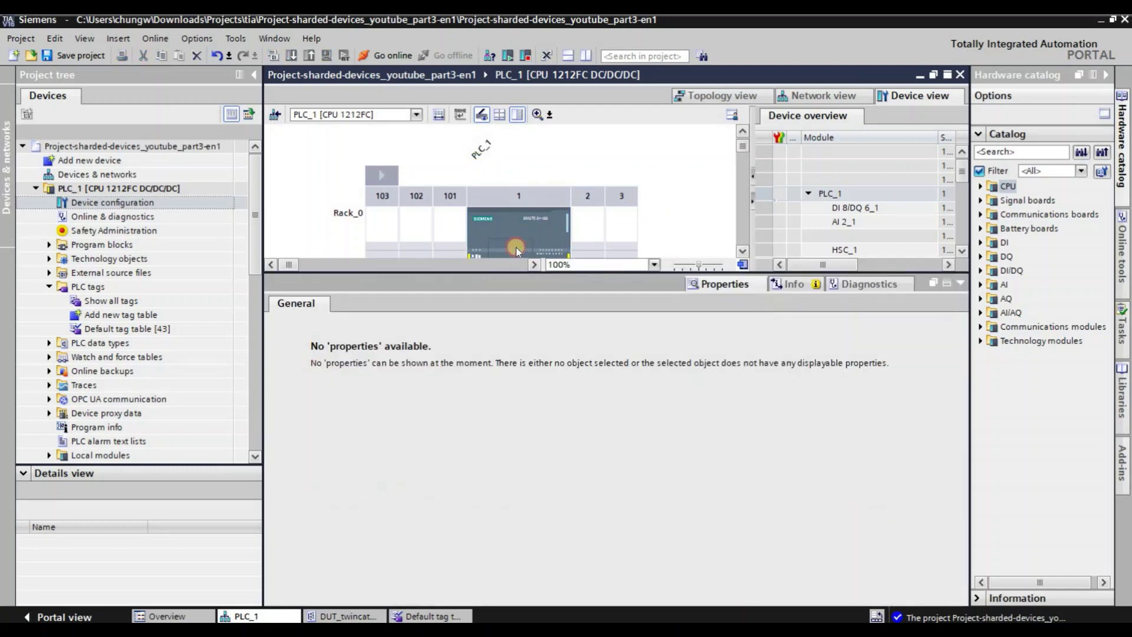
click(571, 214)
click(516, 242)
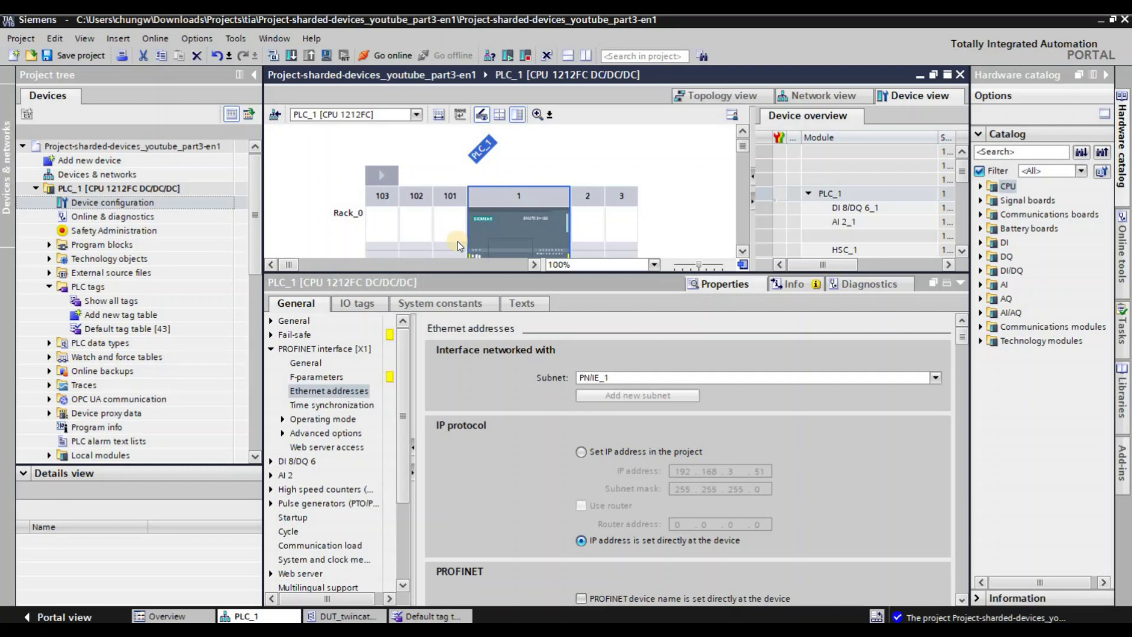
Step: Export PLC_1's generic station description (GSD) file from the I-device communication settings to the Downloads folder
click(285, 419)
scroll(299, 392, down, 3)
scroll(299, 391, up, 3)
click(323, 391)
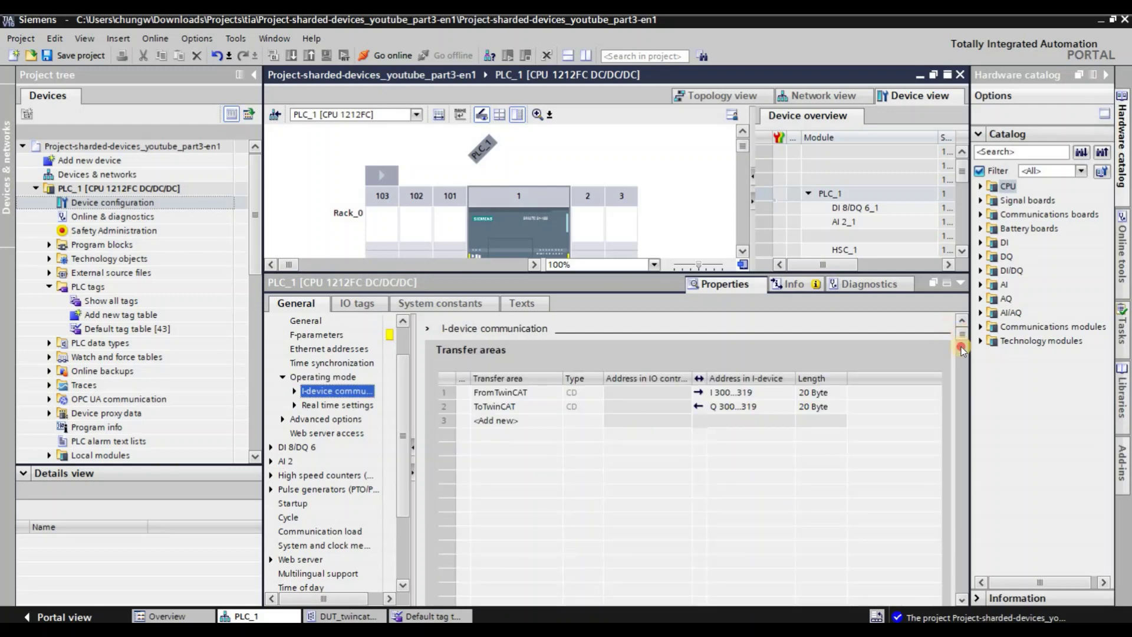
scroll(954, 444, down, 5)
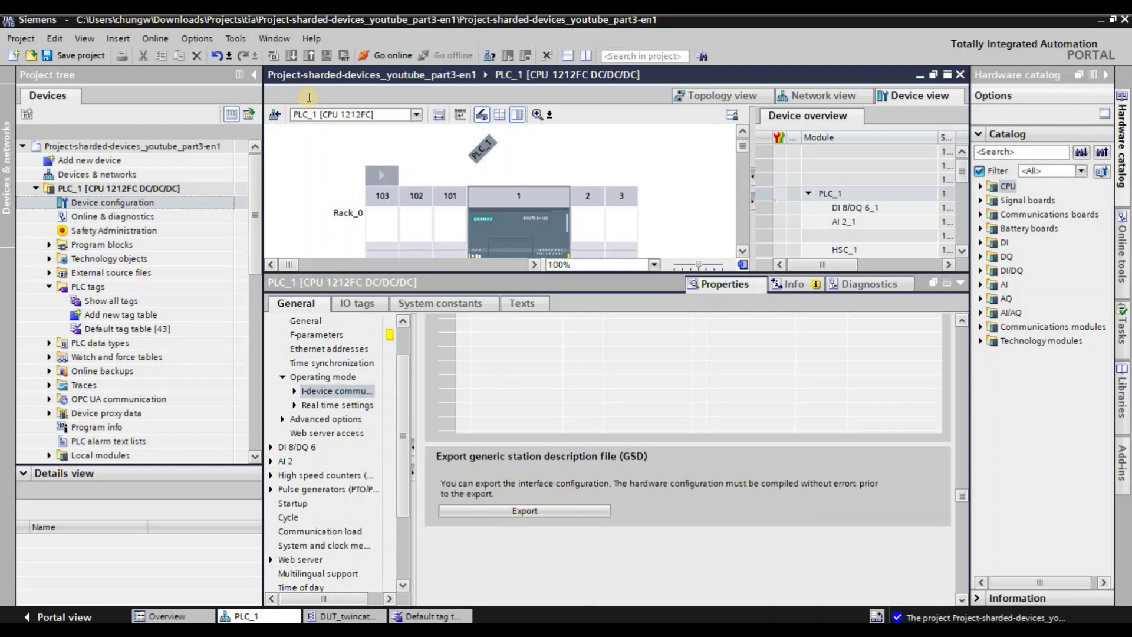
click(516, 511)
click(101, 231)
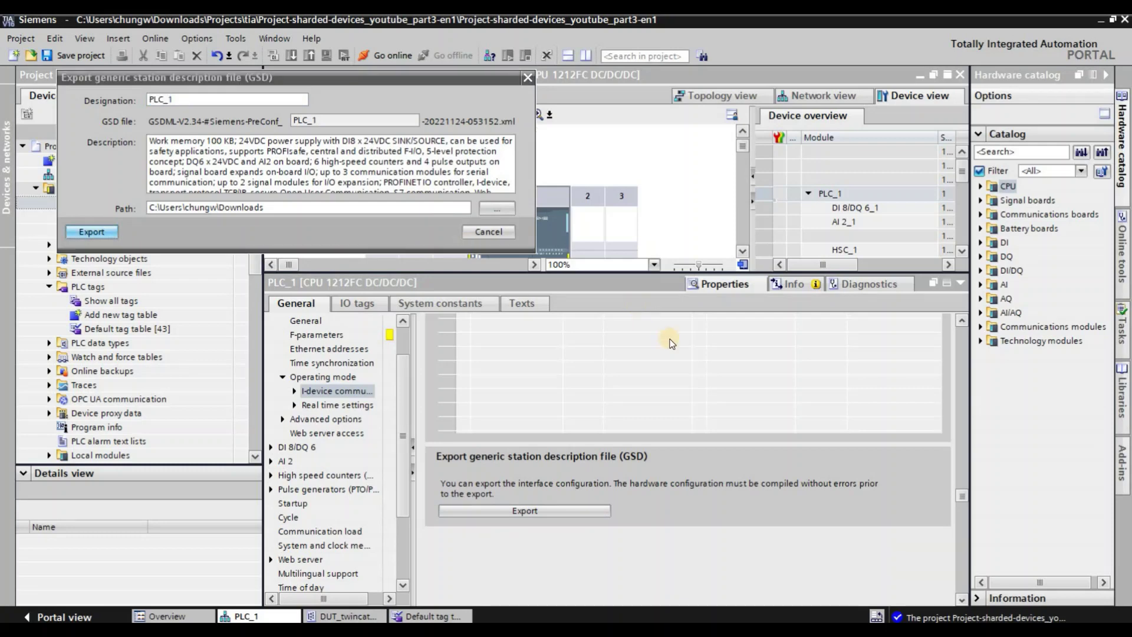
Step: Download the PLC_1 configuration to the S7-1200 device plc_1 found by the search at 192.168.3.51
click(134, 217)
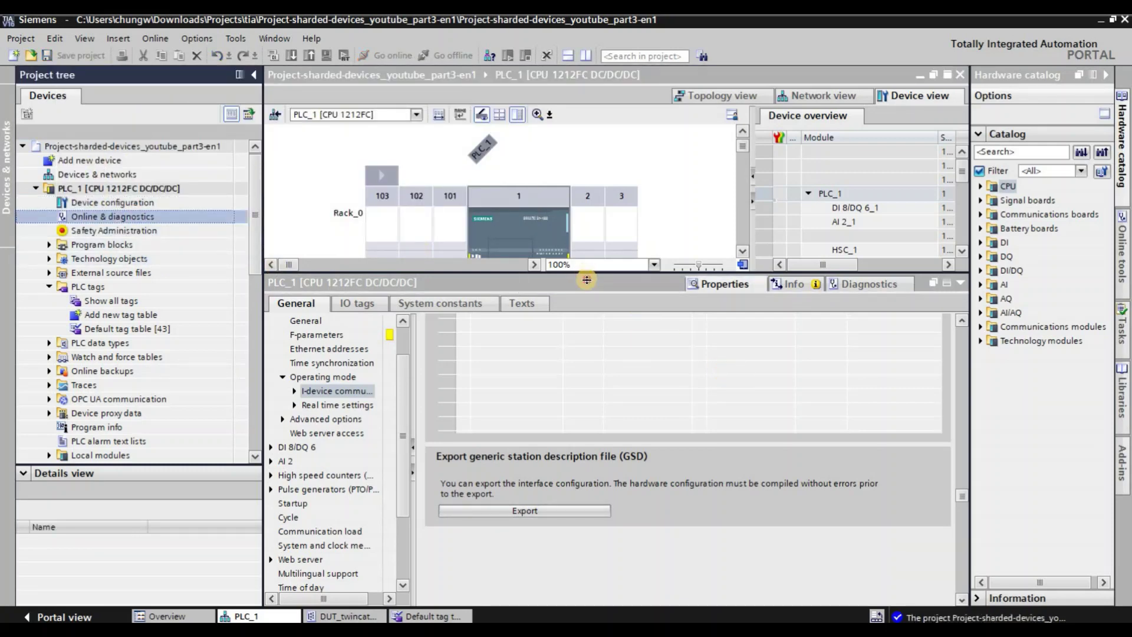
drag(654, 273, 654, 377)
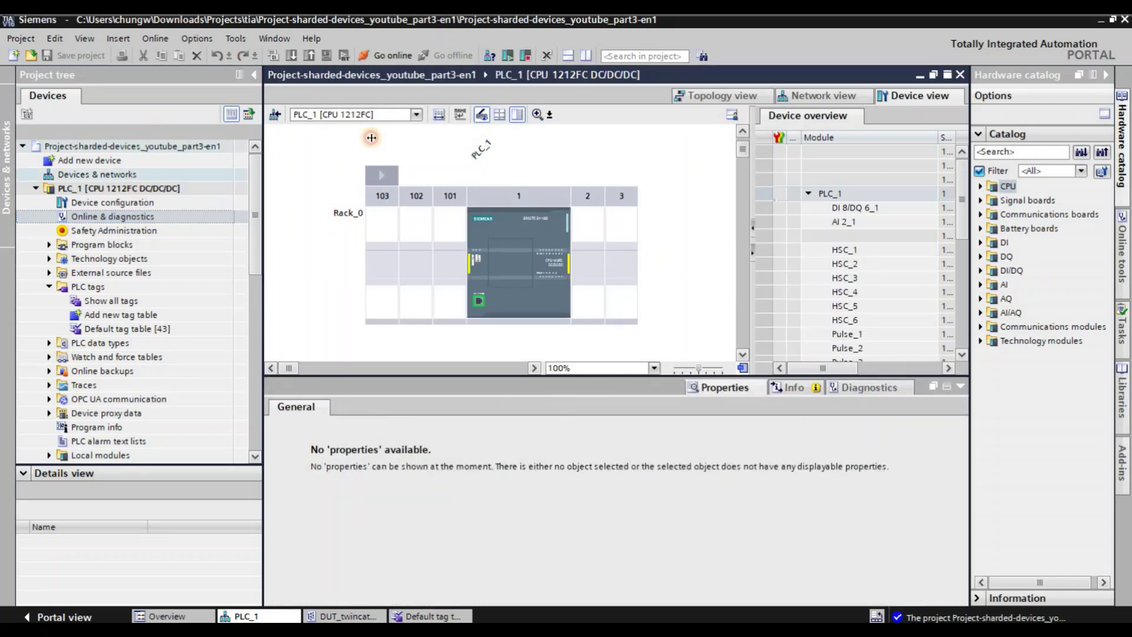
click(291, 56)
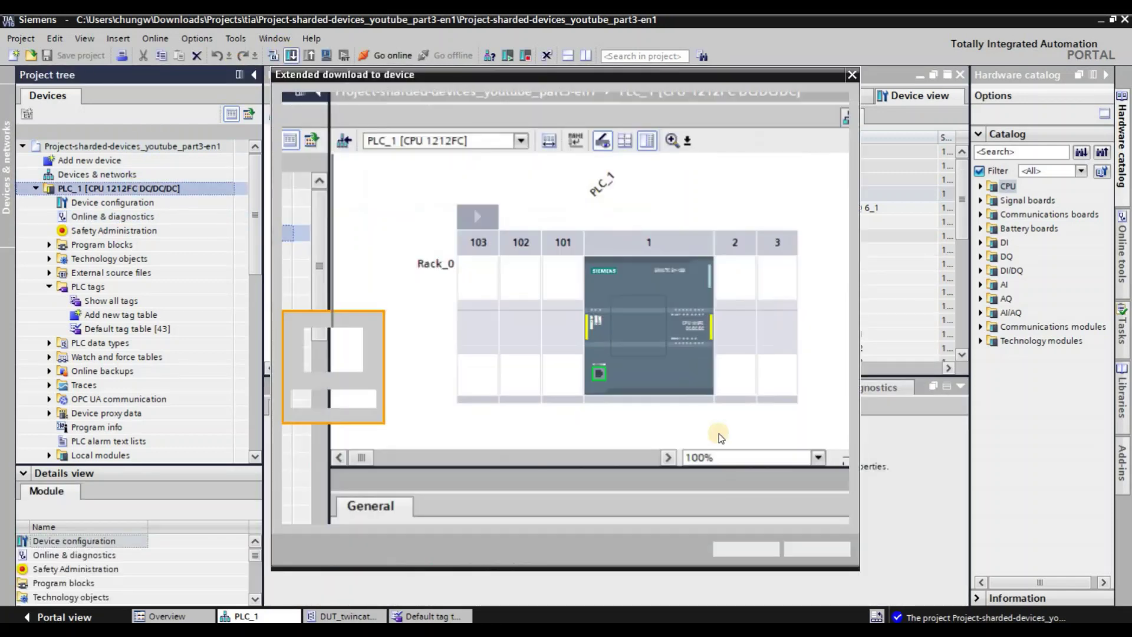
click(803, 439)
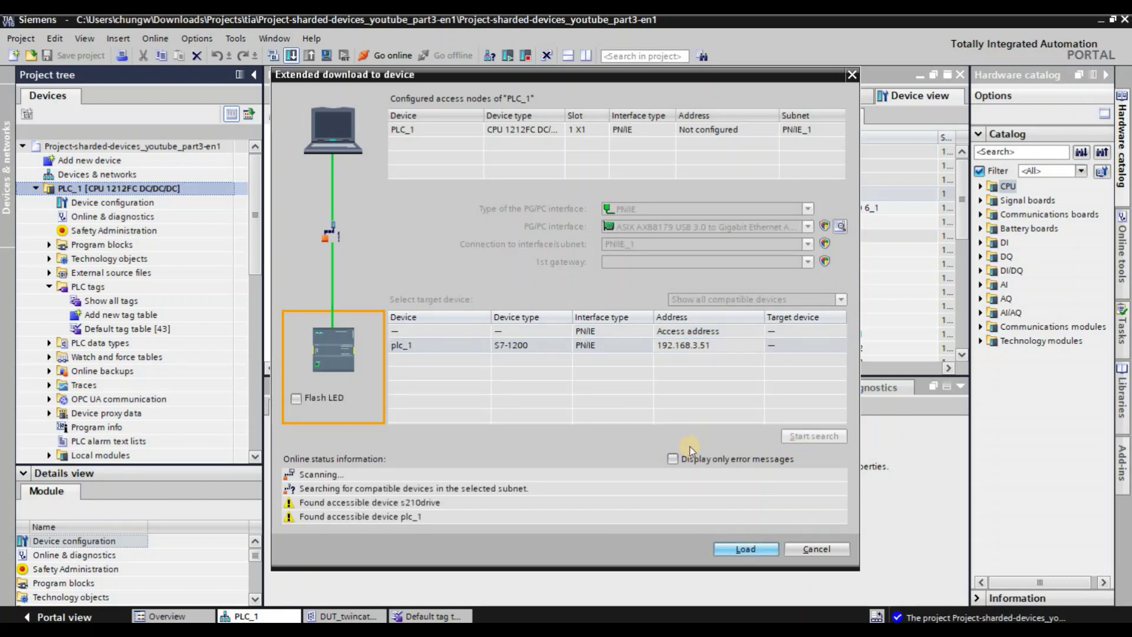
key(Return)
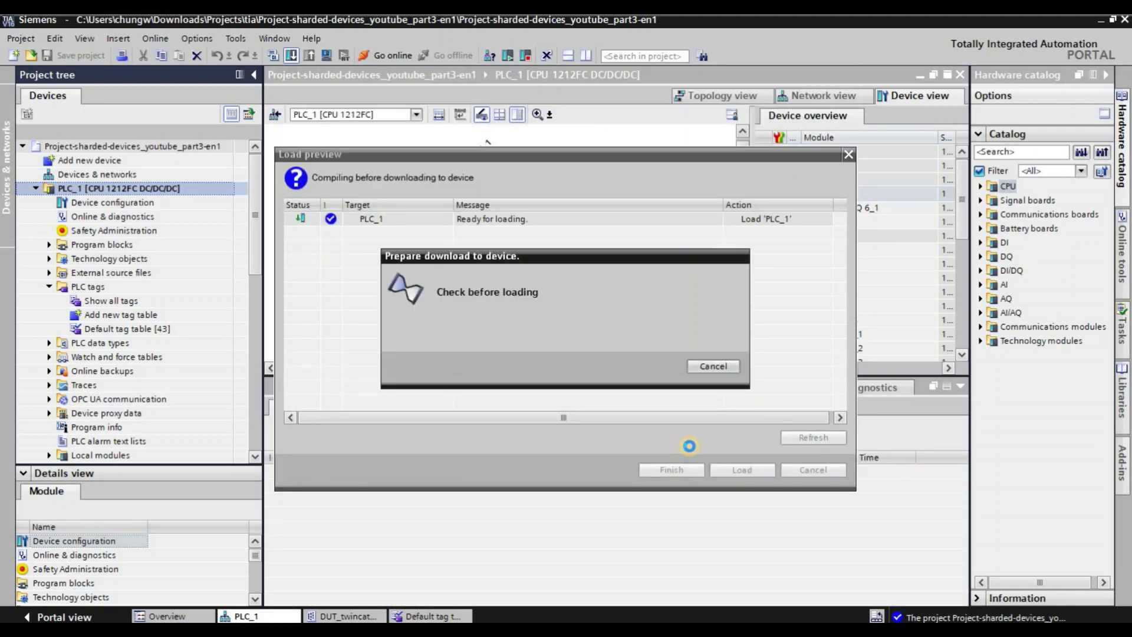
click(726, 469)
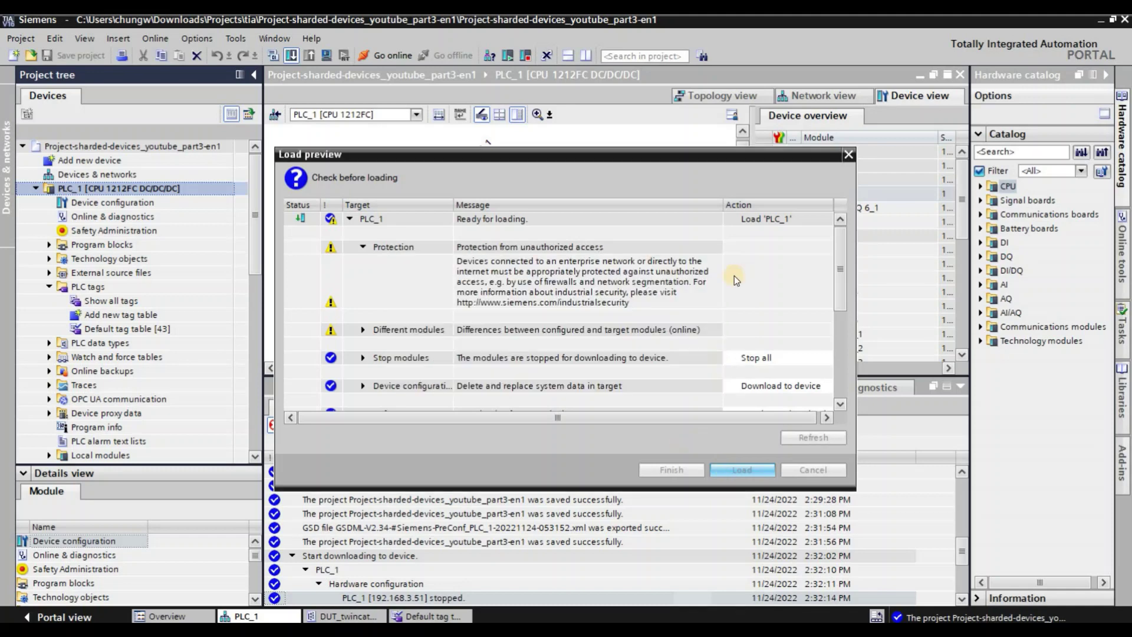
click(678, 471)
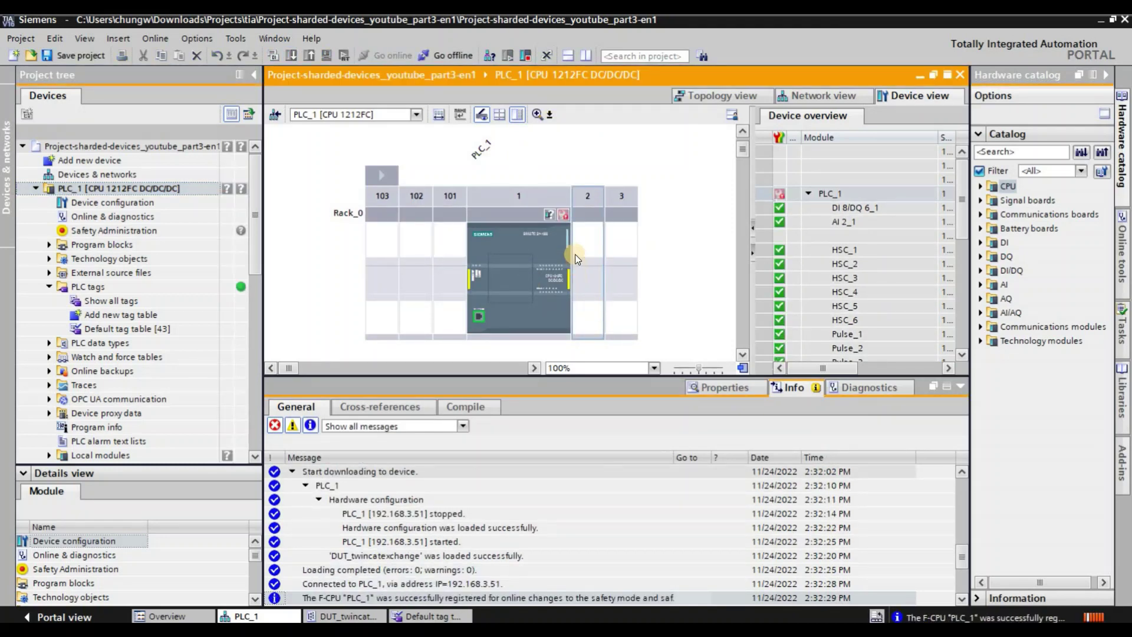
Step: Check PLC_1's online diagnostics and operating status
click(687, 315)
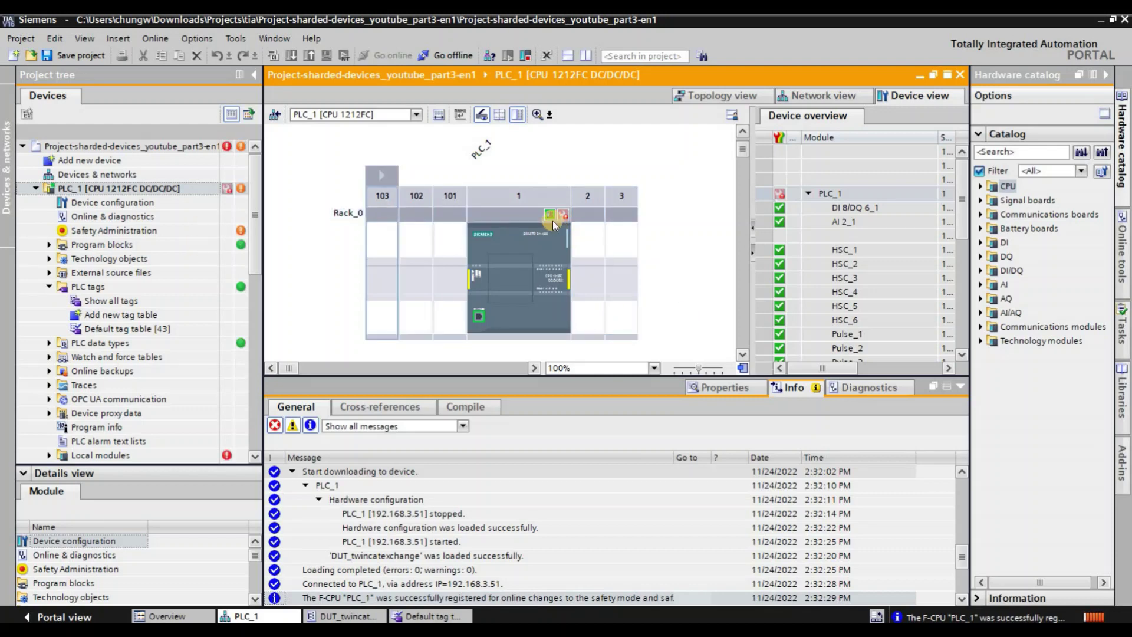
double_click(145, 202)
double_click(112, 216)
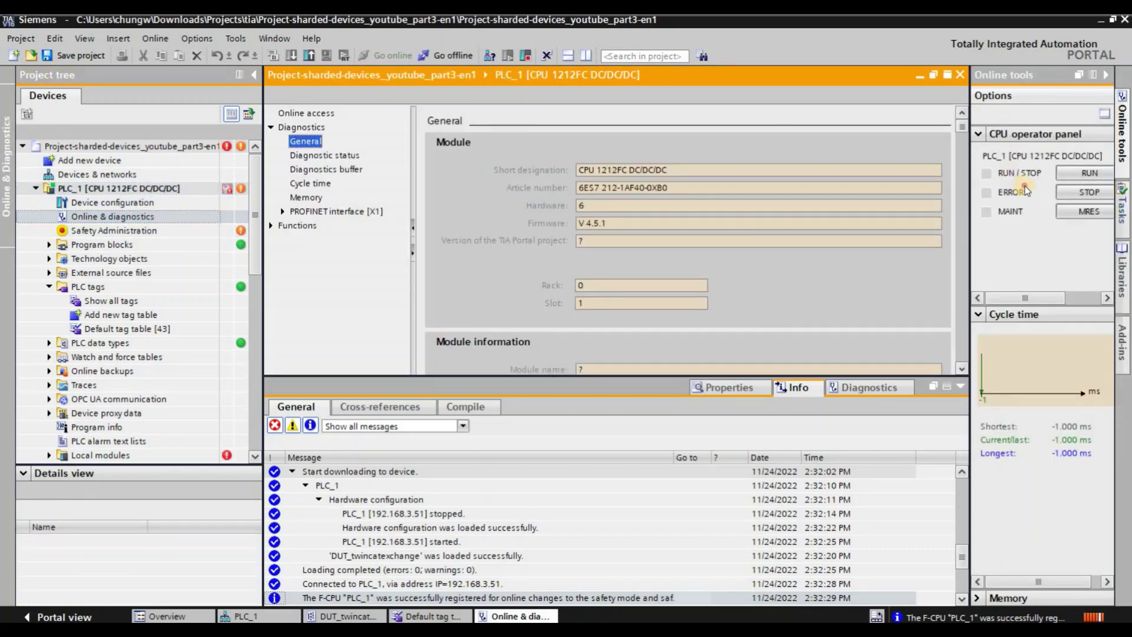
Step: Save the project and end the online connection to PLC_1
click(66, 56)
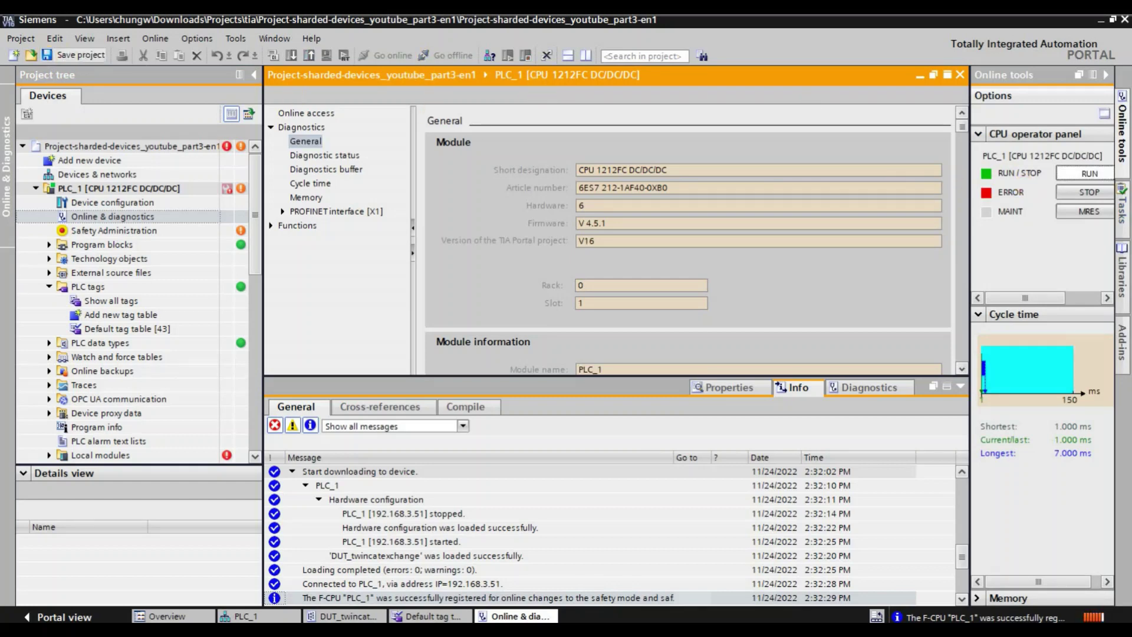
click(441, 59)
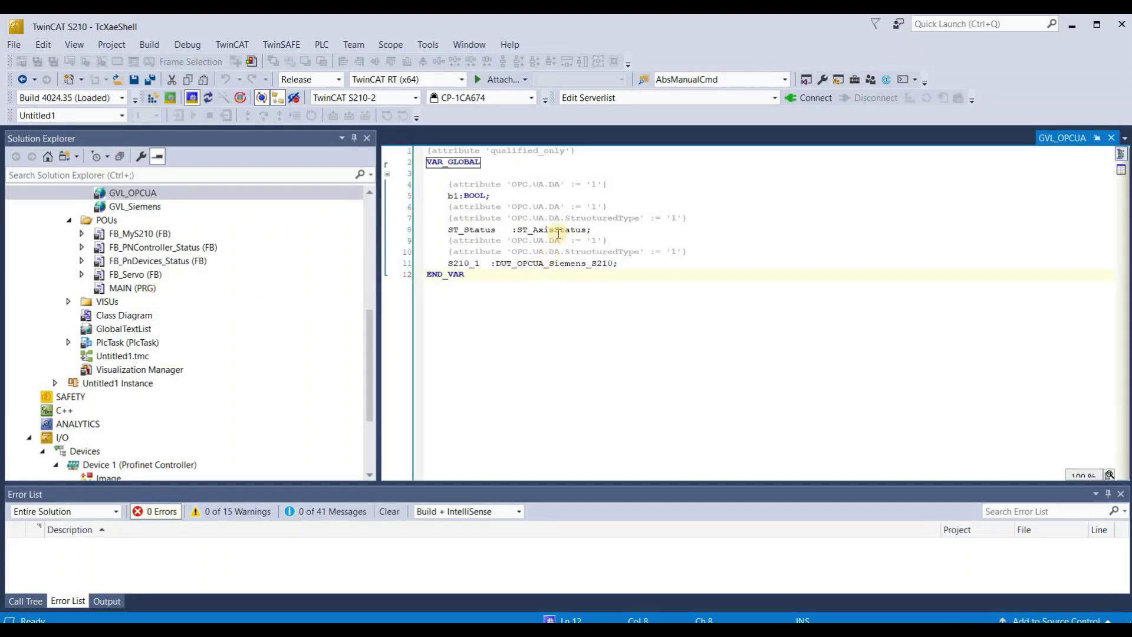
Step: Switch to TwinCAT and add a device from GSDML-V2.34-#Siemens-PreConf_PLC_1-20221124-053152.xml under Device 1 (Profinet Controller)
click(168, 301)
scroll(220, 383, down, 3)
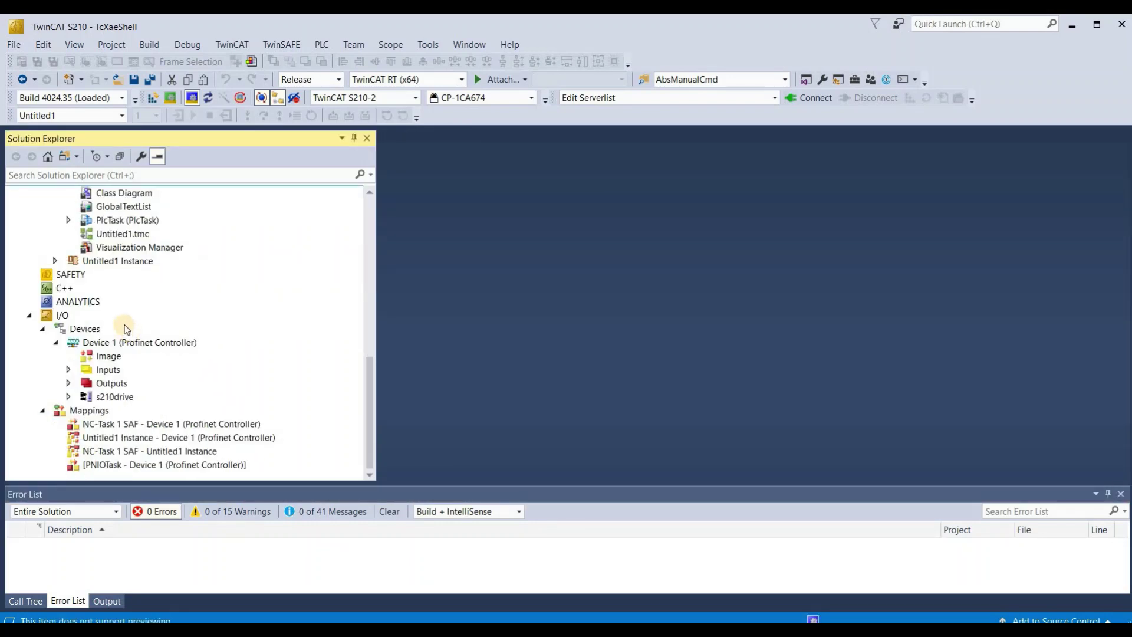
click(89, 315)
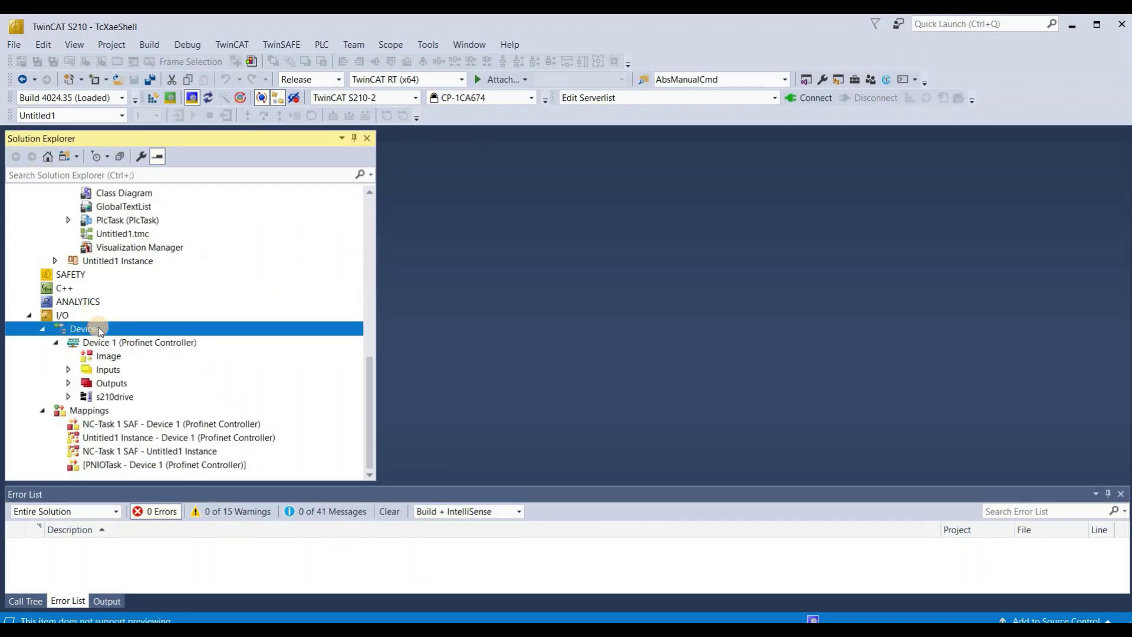
click(224, 345)
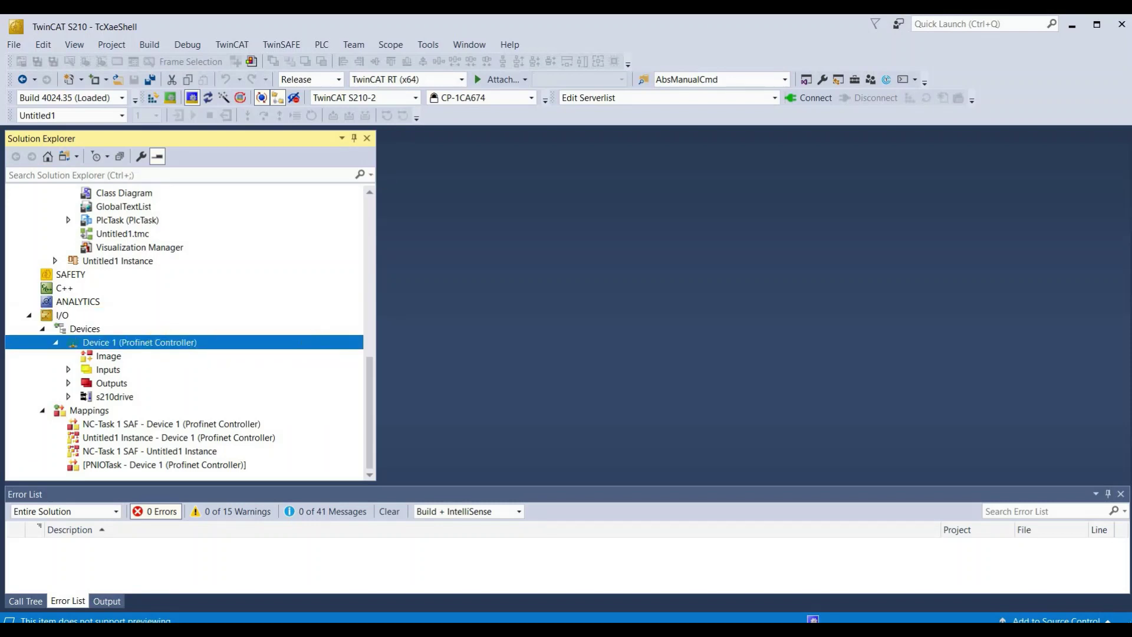
right_click(225, 341)
click(326, 50)
click(416, 228)
double_click(511, 264)
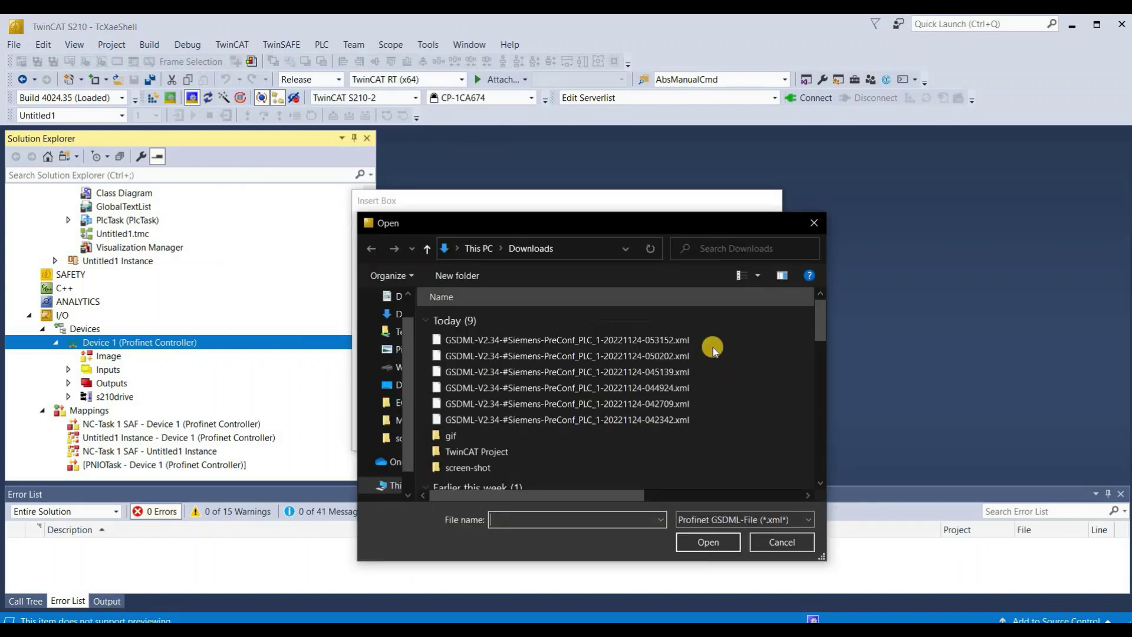
click(675, 340)
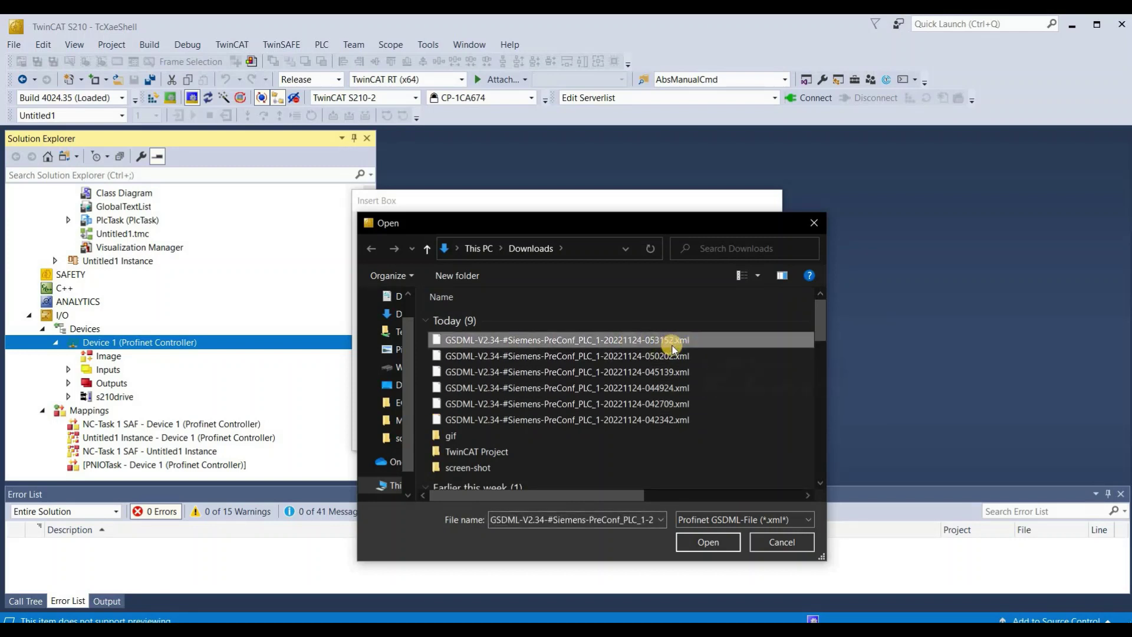
double_click(674, 348)
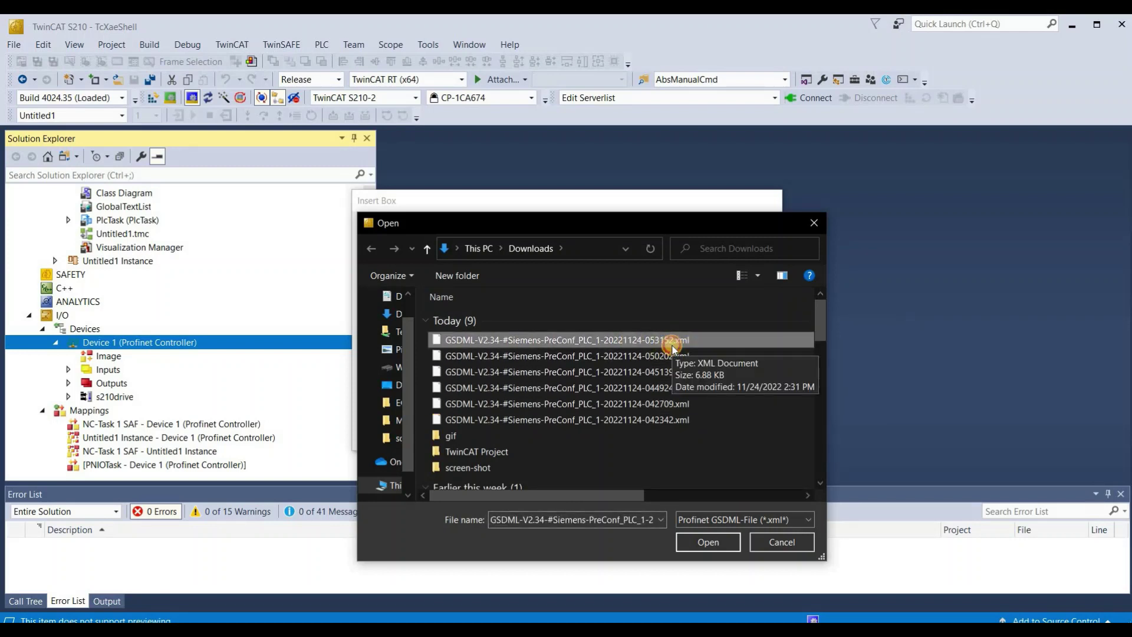
key(Return)
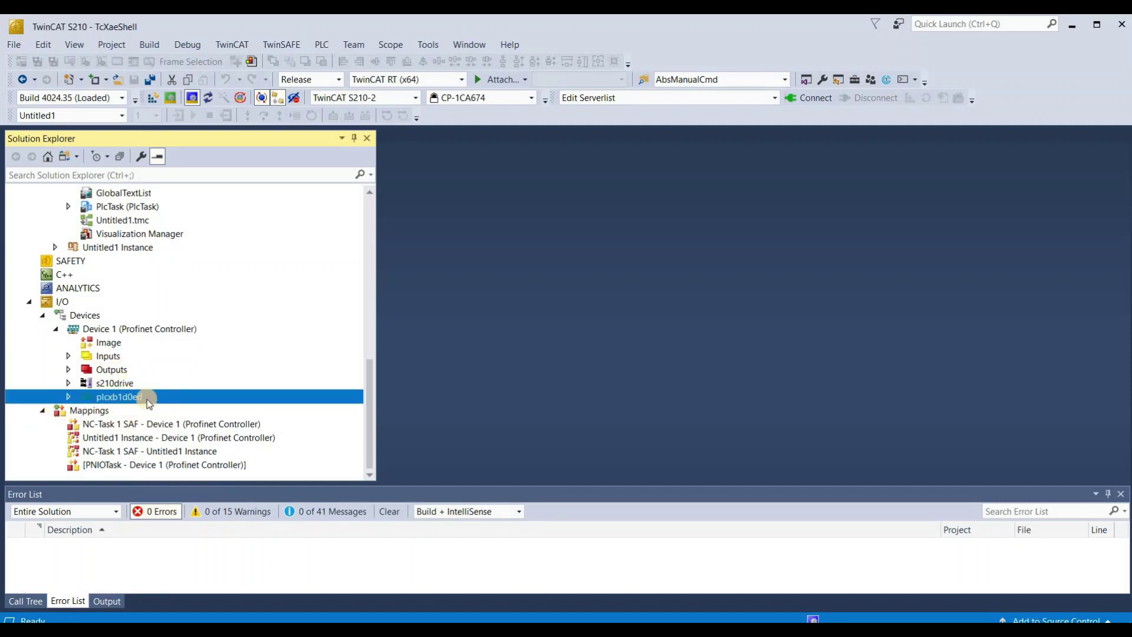
Step: Expand plcxb1d0ed down to its DAP module and examine the FromTwinCAT and ToTwinCAT submodules
click(69, 396)
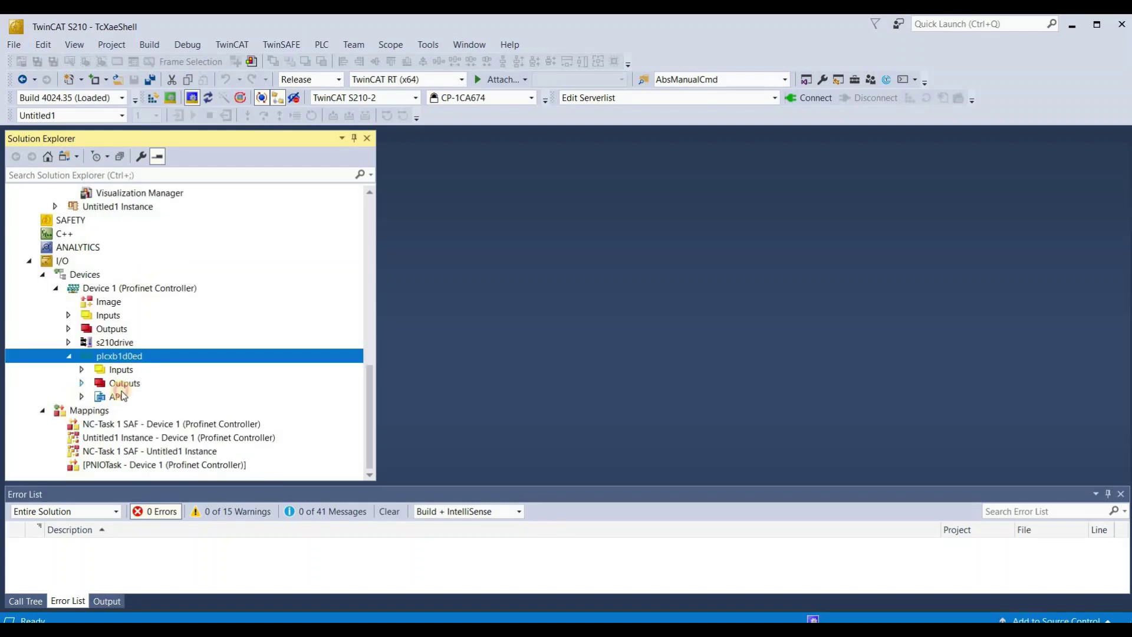
click(82, 397)
click(112, 398)
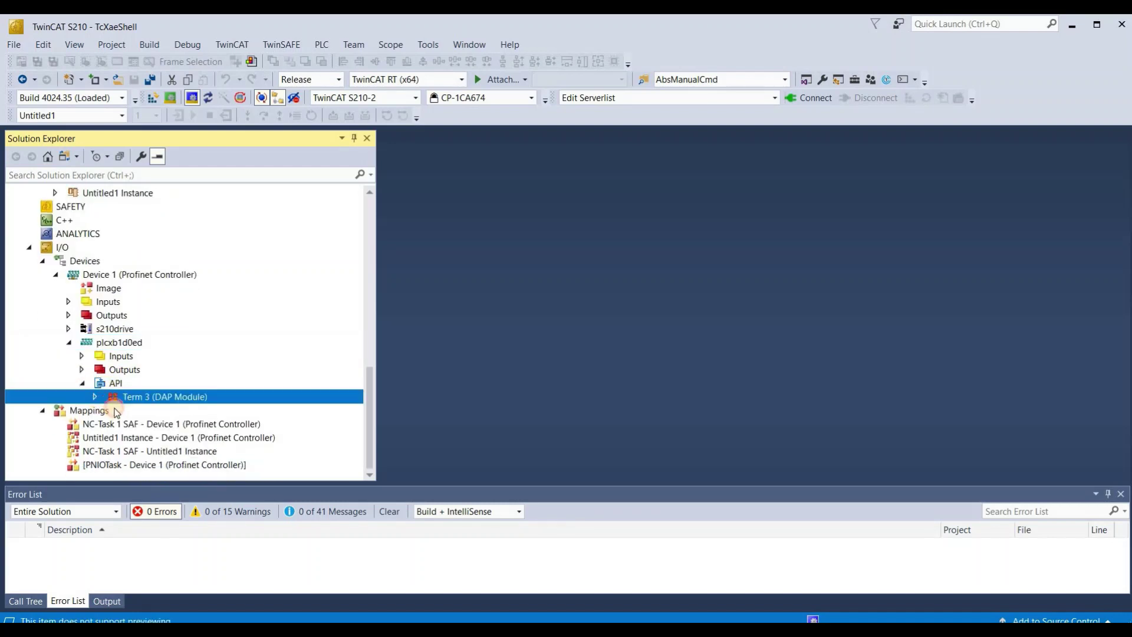
click(208, 414)
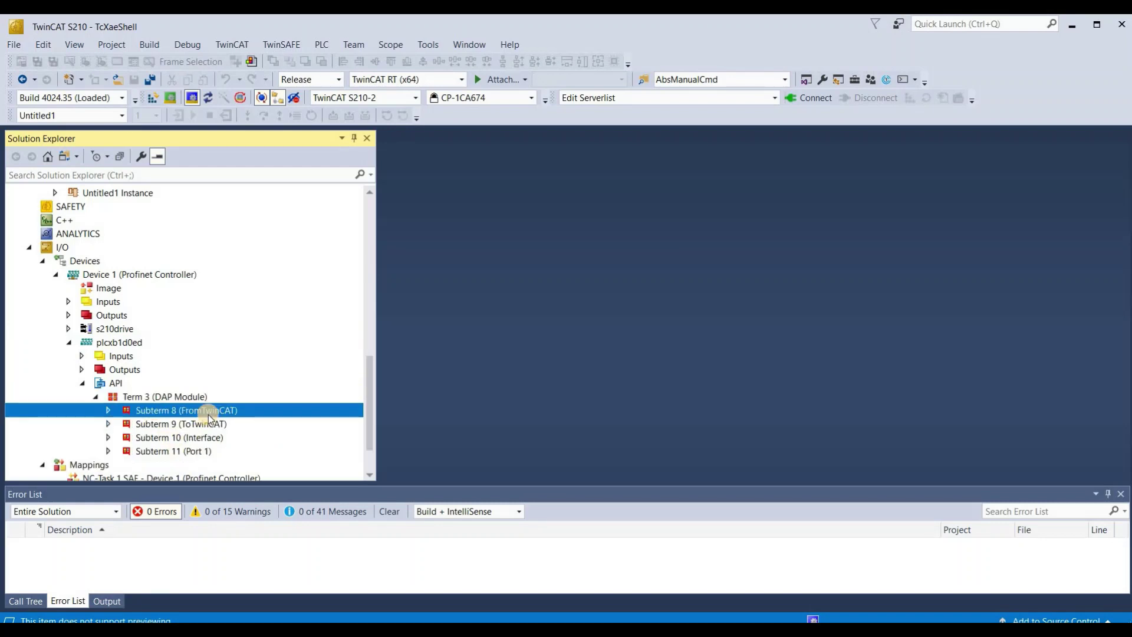
click(220, 425)
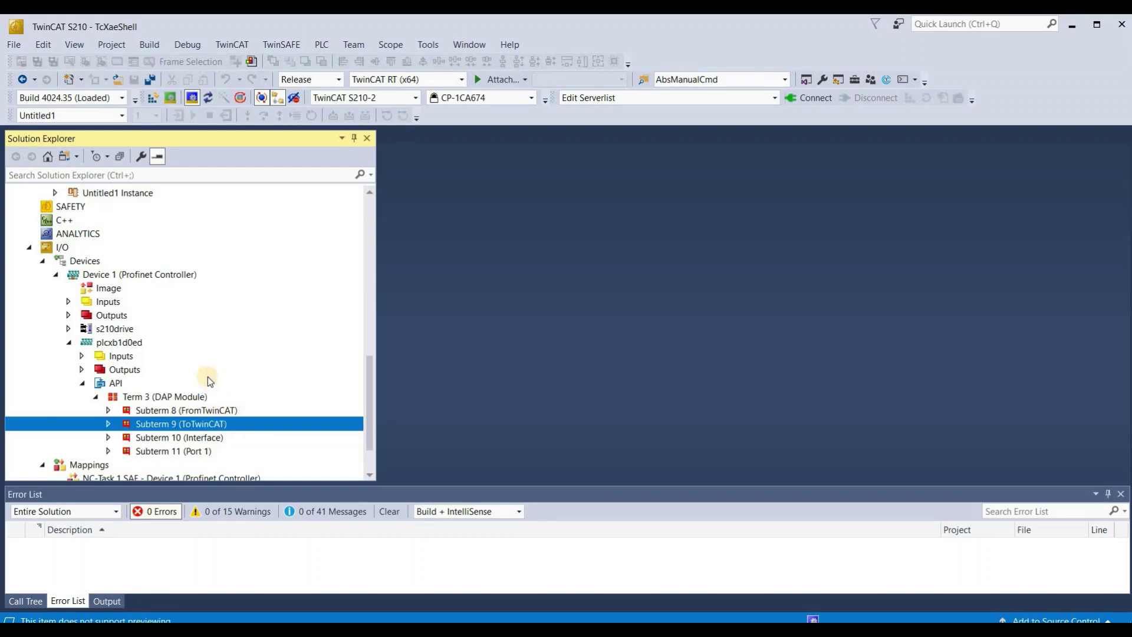
Step: Set the IP address of the plcxb1d0ed device to 192.168.3.51
click(120, 342)
click(145, 378)
click(146, 344)
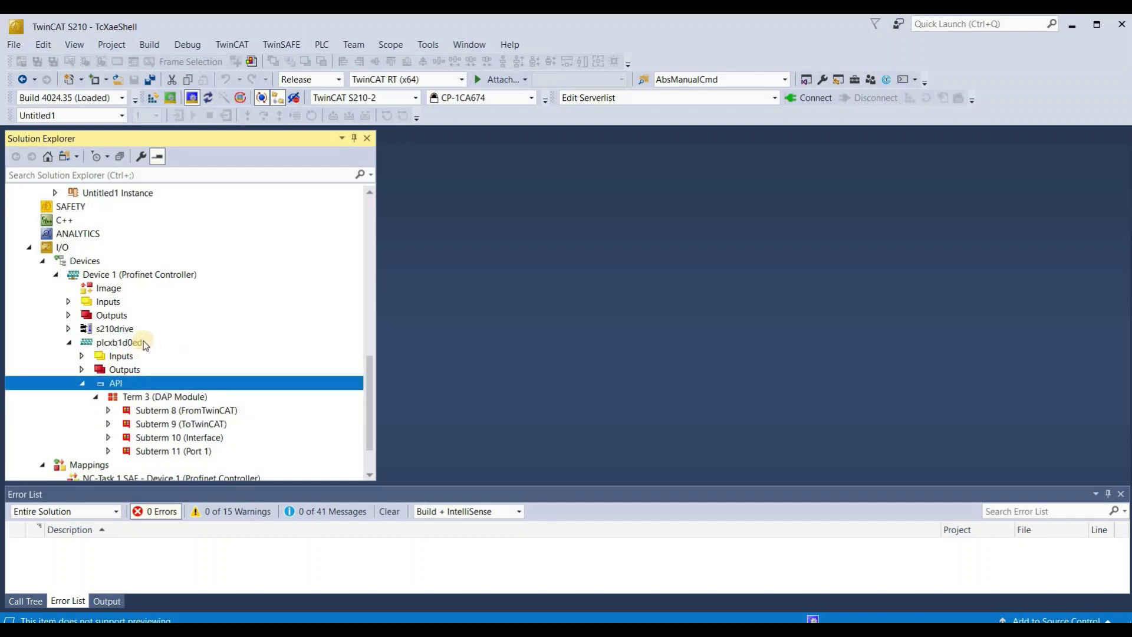
double_click(145, 343)
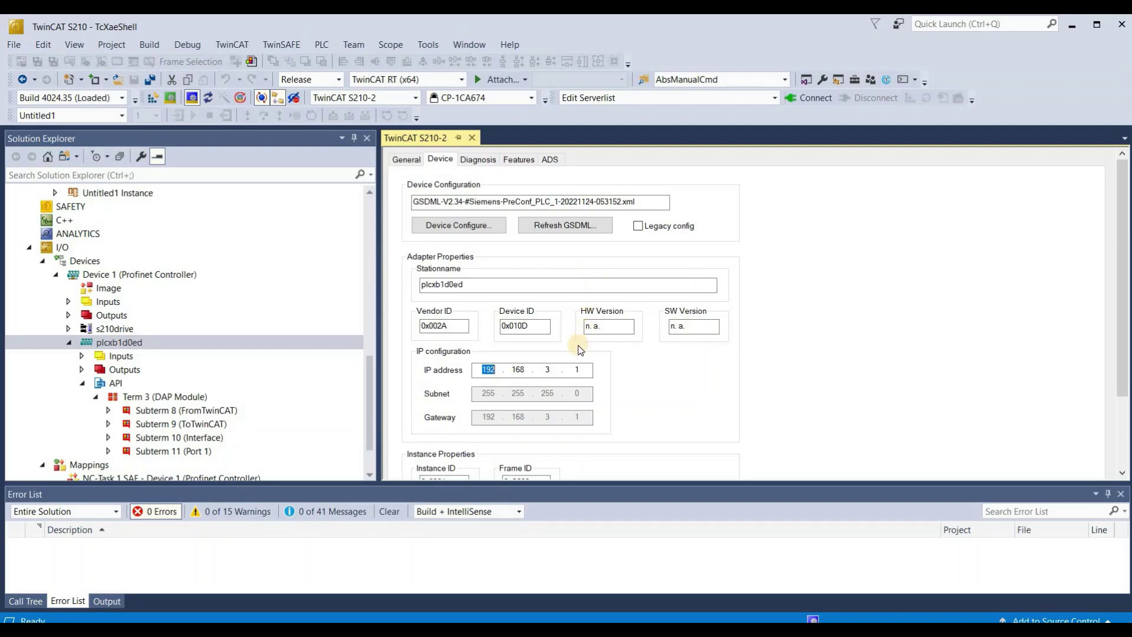
double_click(577, 370)
text(51)
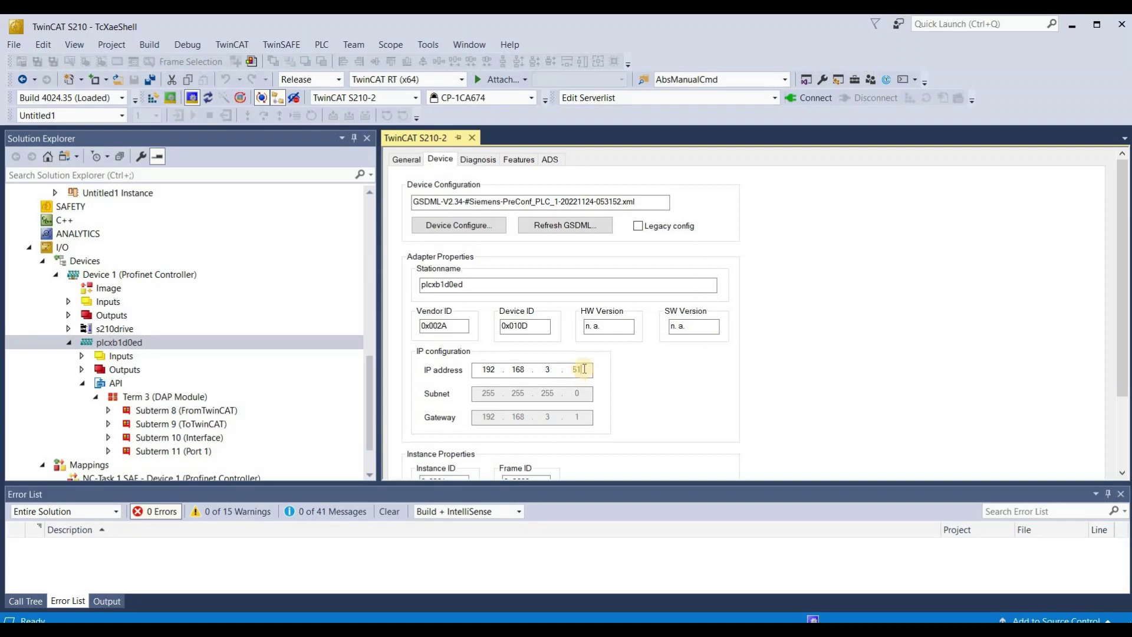
Step: Compare the device name in TwinCAT with the PROFINET device name and converted name in PLC_1's Ethernet addresses in TIA Portal
click(406, 160)
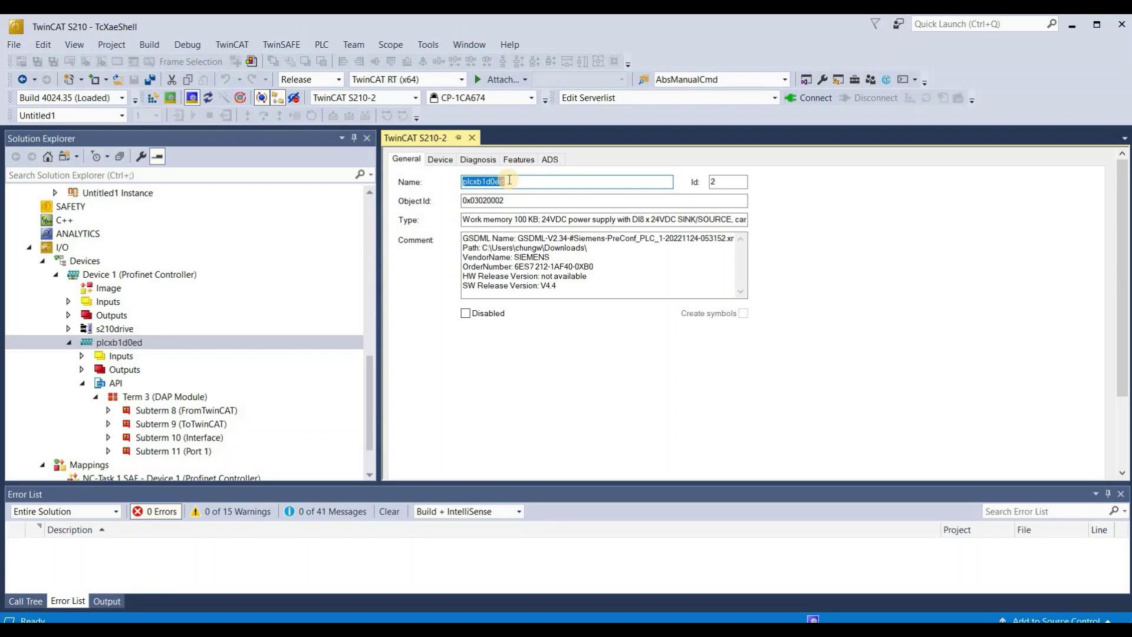
click(509, 180)
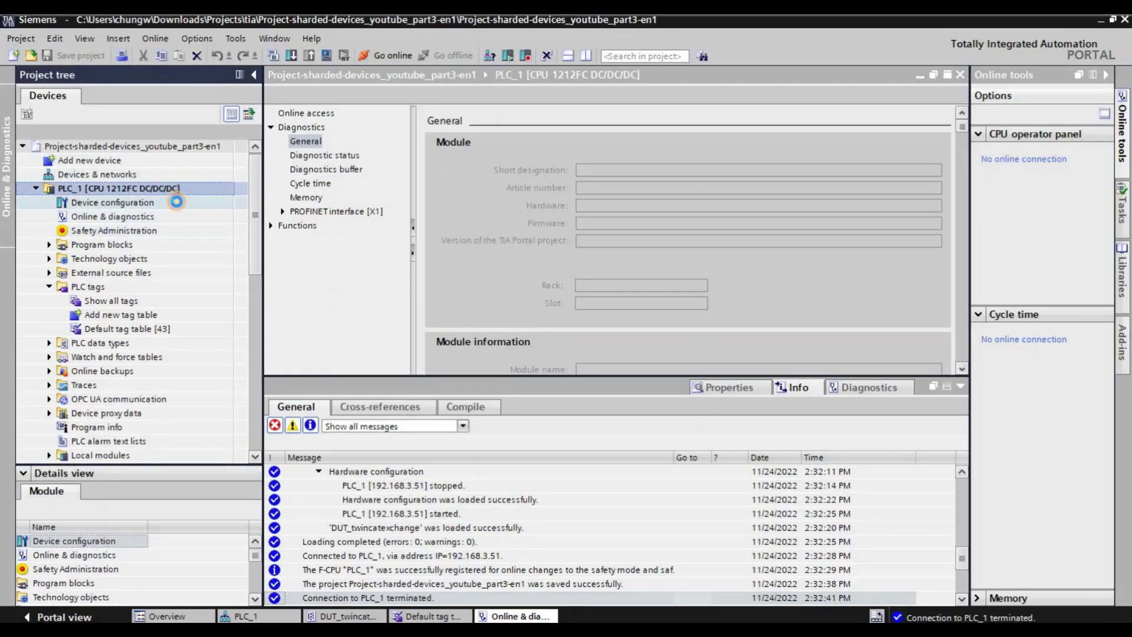
click(180, 174)
click(724, 390)
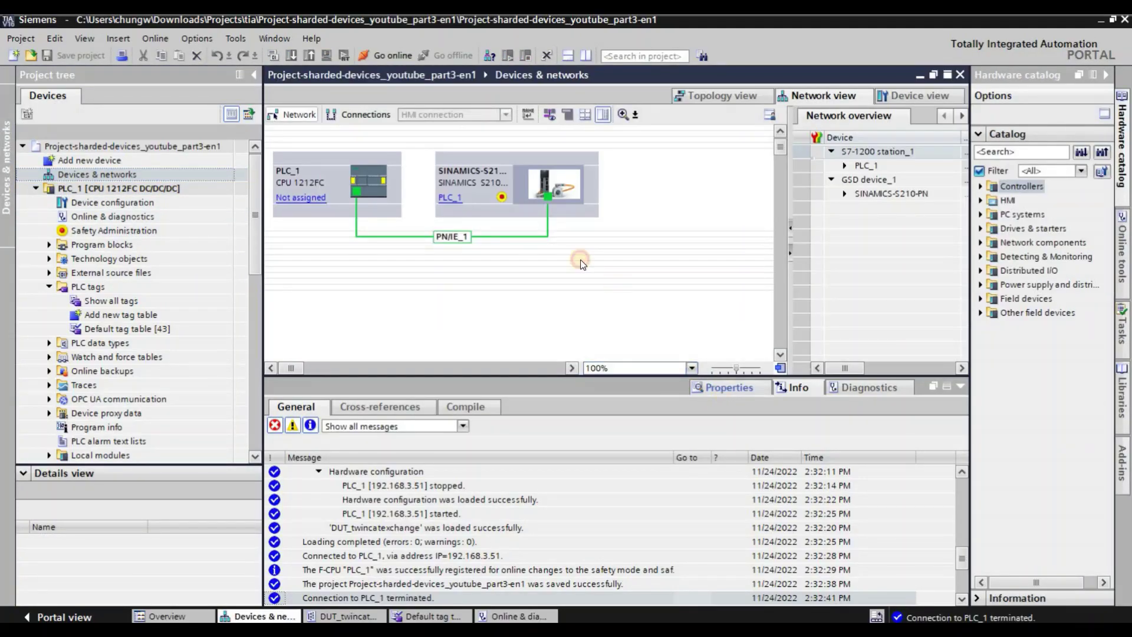
click(357, 174)
double_click(348, 199)
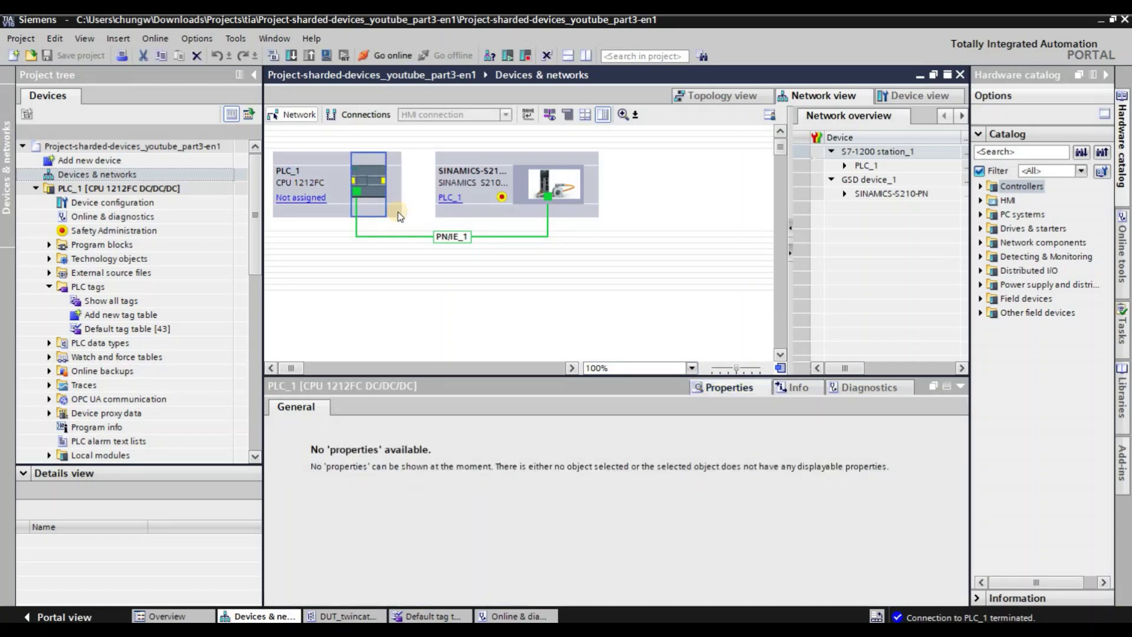
drag(654, 373, 652, 298)
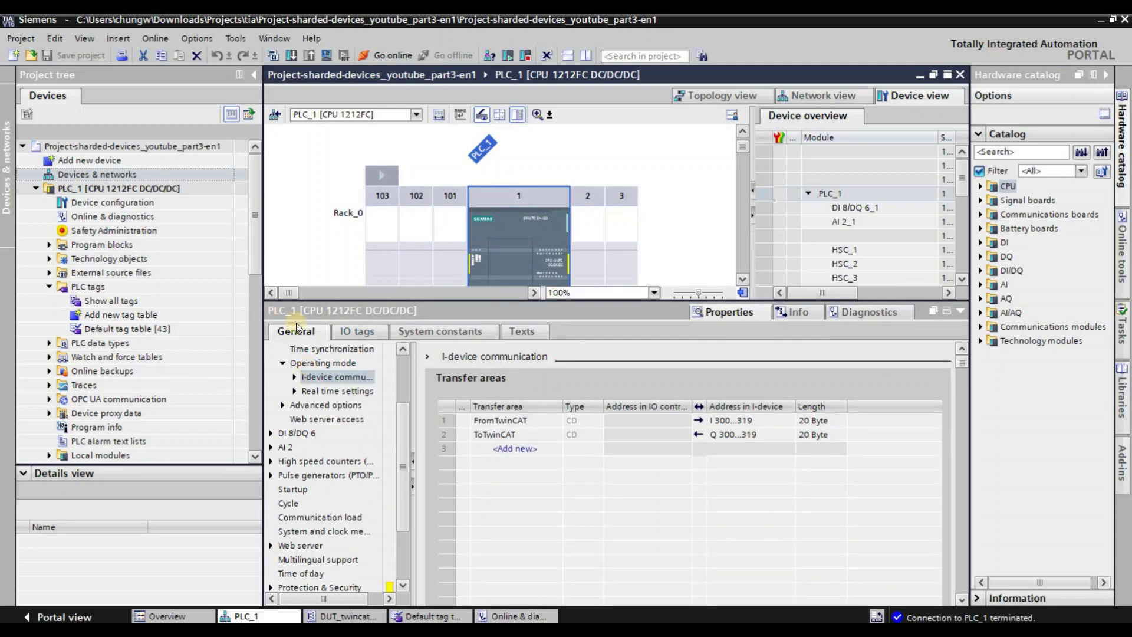
click(322, 363)
click(348, 420)
scroll(648, 442, down, 5)
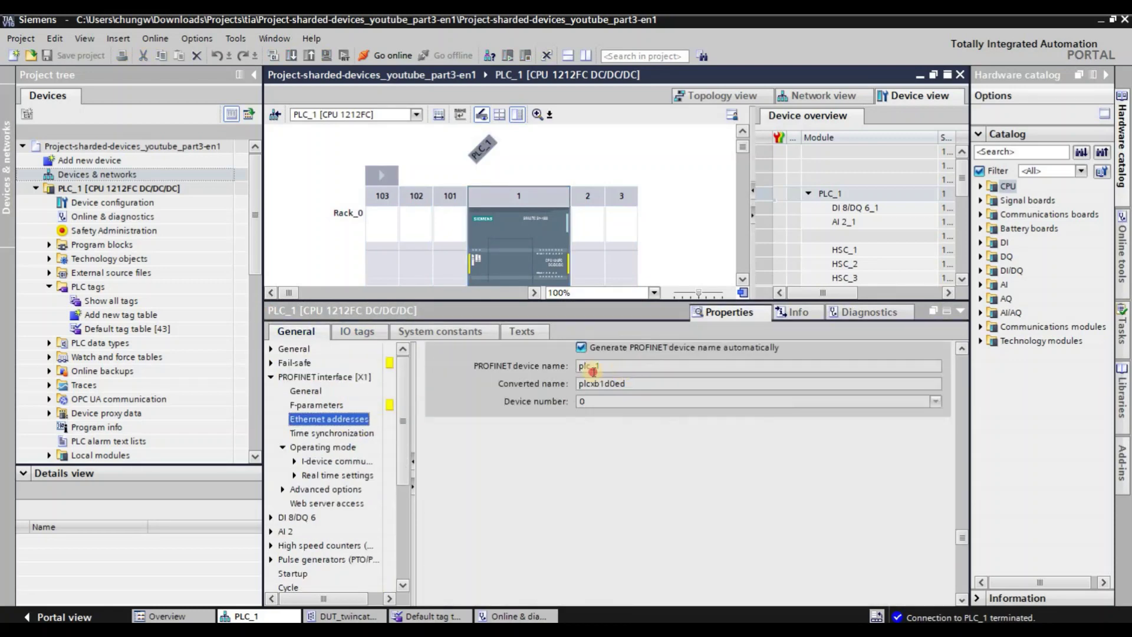
double_click(592, 367)
click(609, 387)
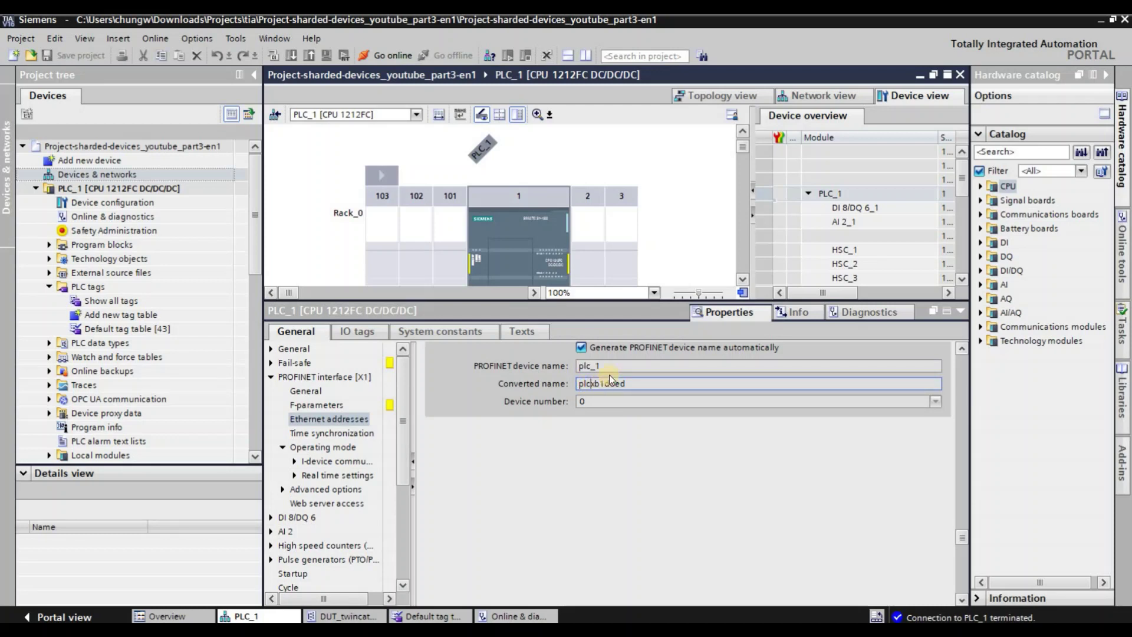
Step: Examine PLC_1's PROFINET device name and converted name, then switch to TwinCAT and check the converted name against the I-device's name
click(592, 367)
drag(598, 368, 591, 368)
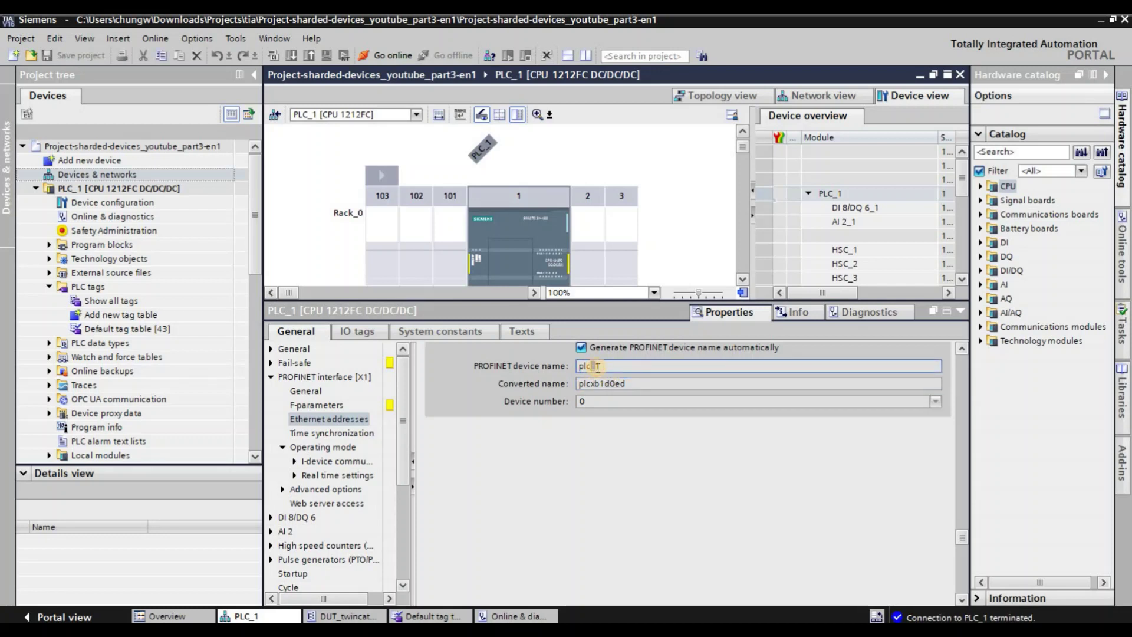
click(702, 292)
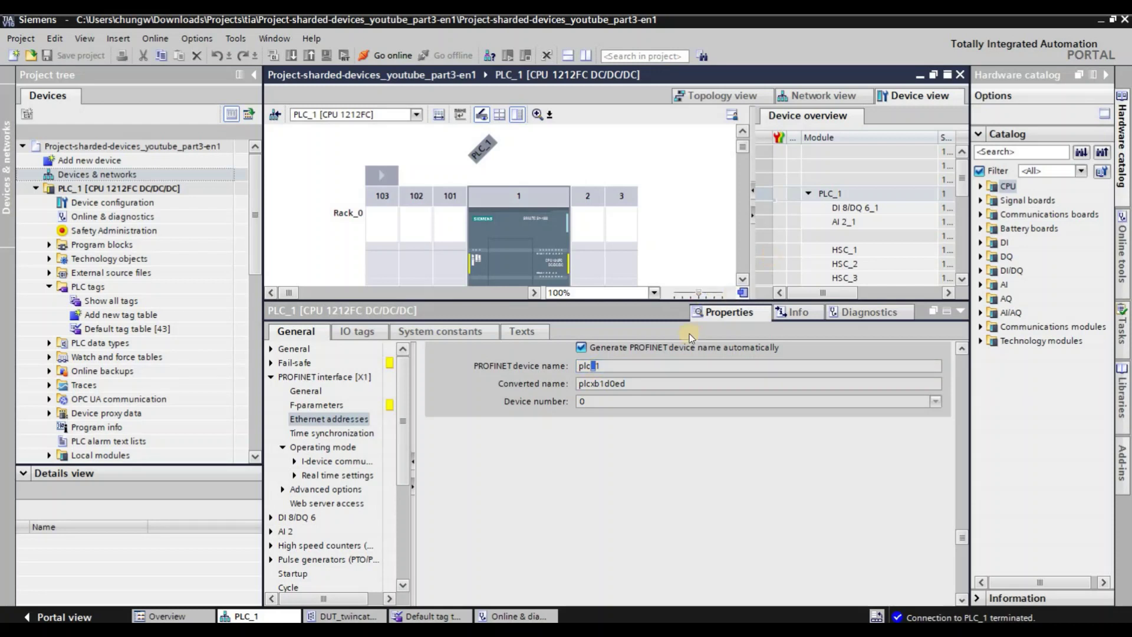
click(642, 384)
double_click(638, 385)
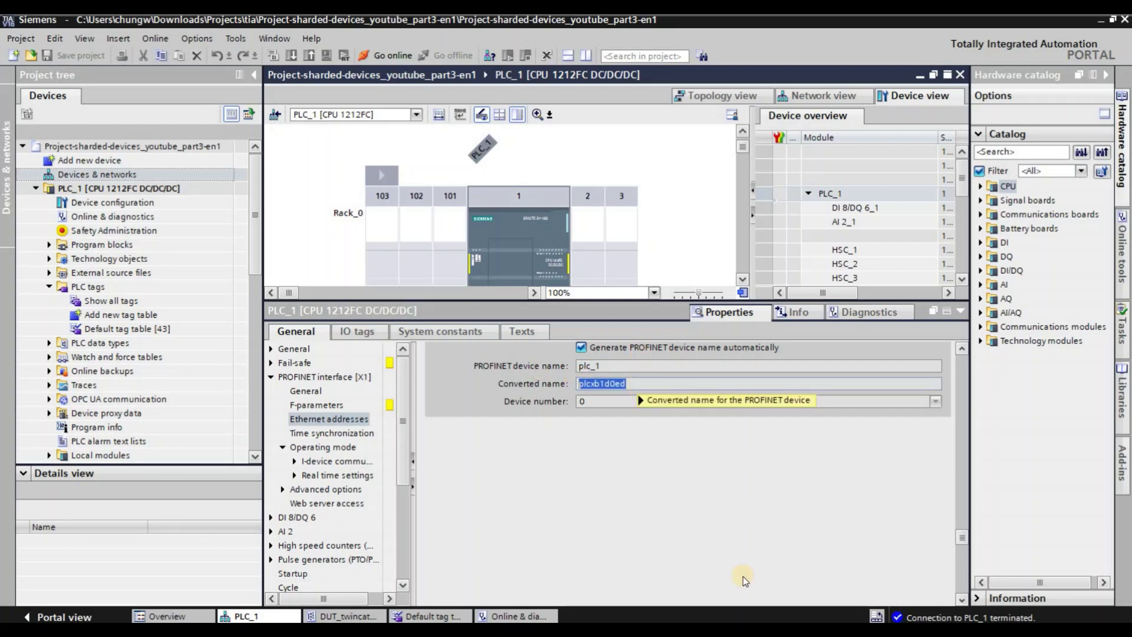
mouse_move(720, 632)
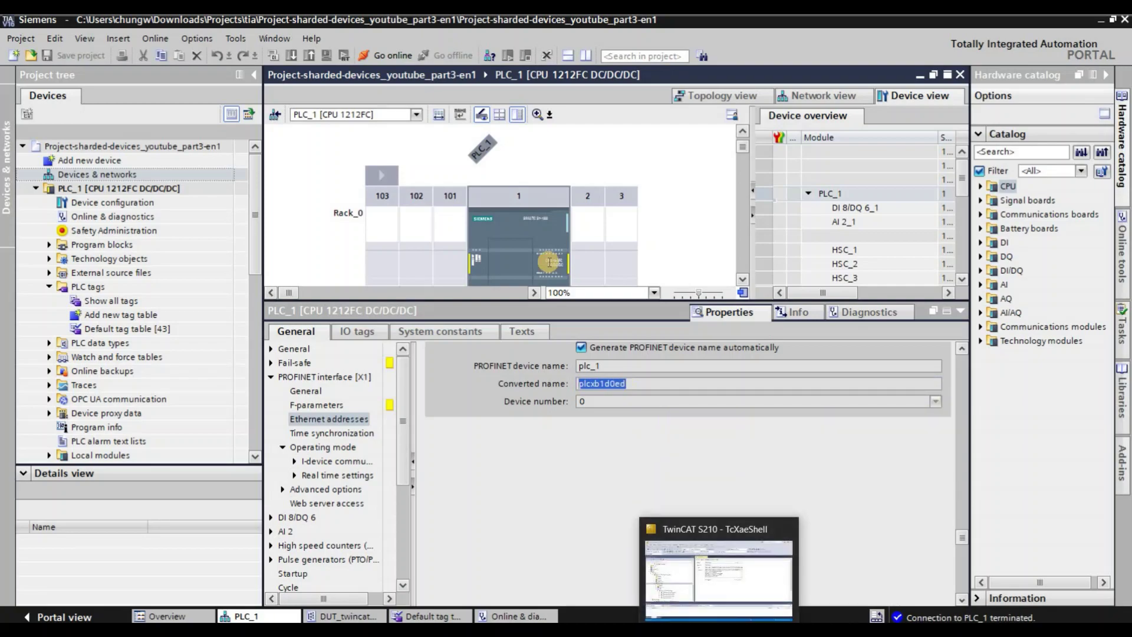
click(719, 575)
click(446, 181)
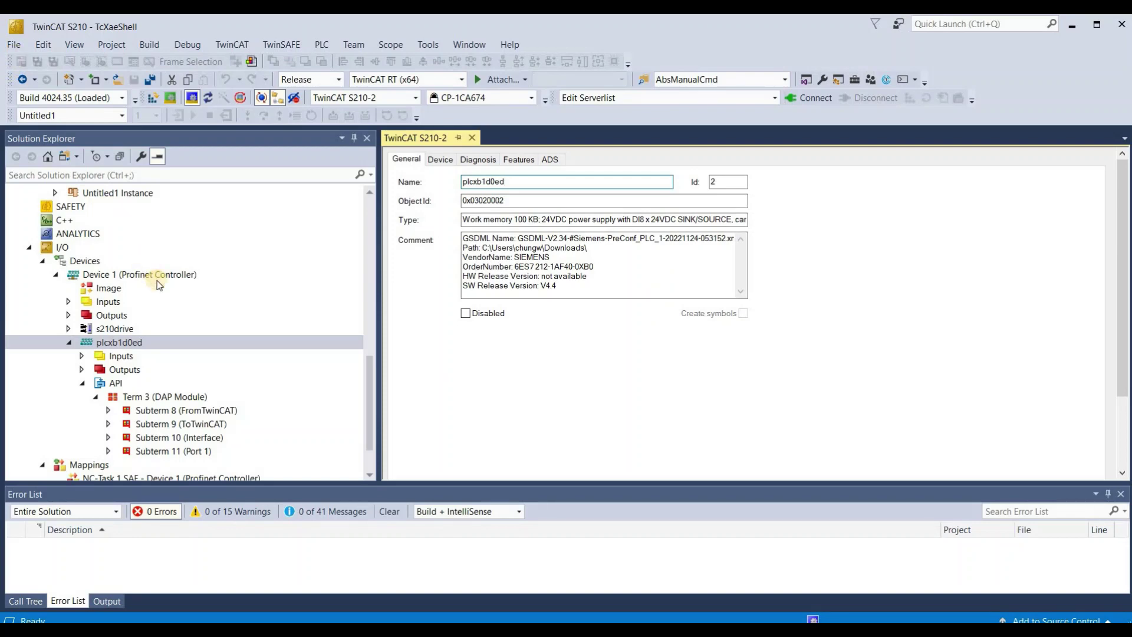
Step: Open the GVL_Siemens global variable list and examine its In and Out byte array declarations
click(208, 304)
scroll(207, 314, up, 12)
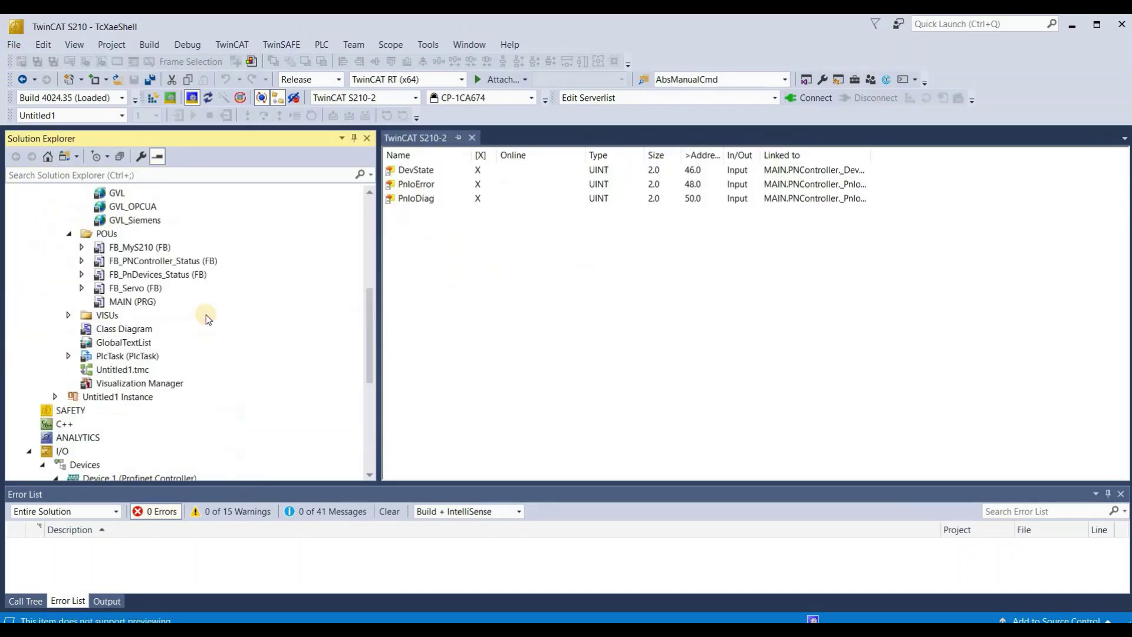
scroll(236, 322, down, 7)
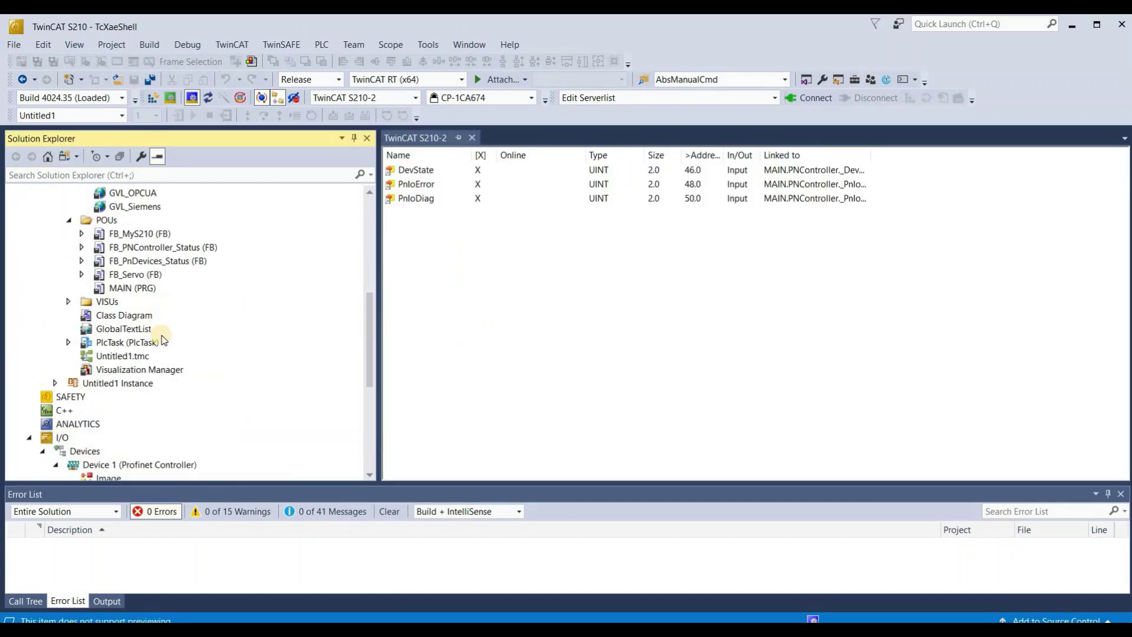
scroll(151, 375, up, 4)
click(181, 375)
double_click(181, 375)
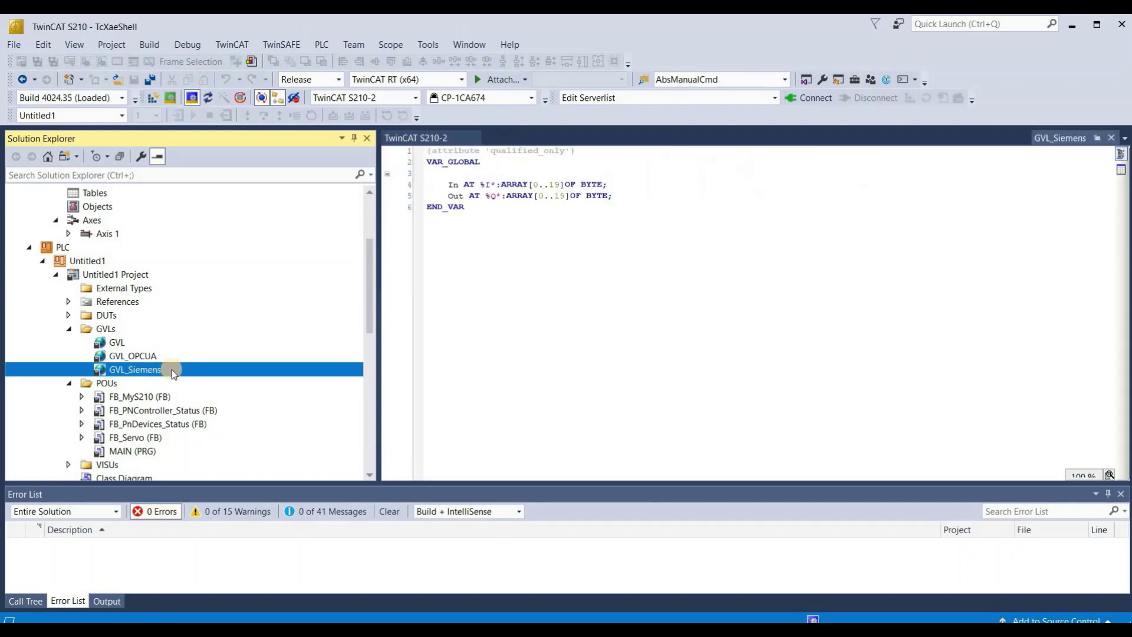
click(524, 209)
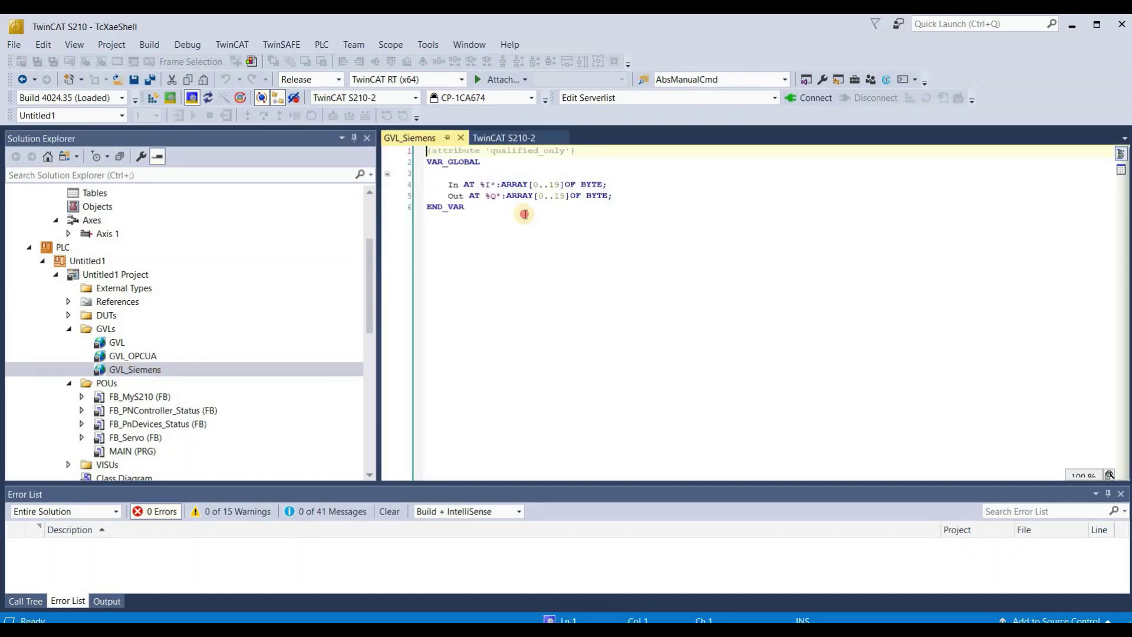
click(449, 186)
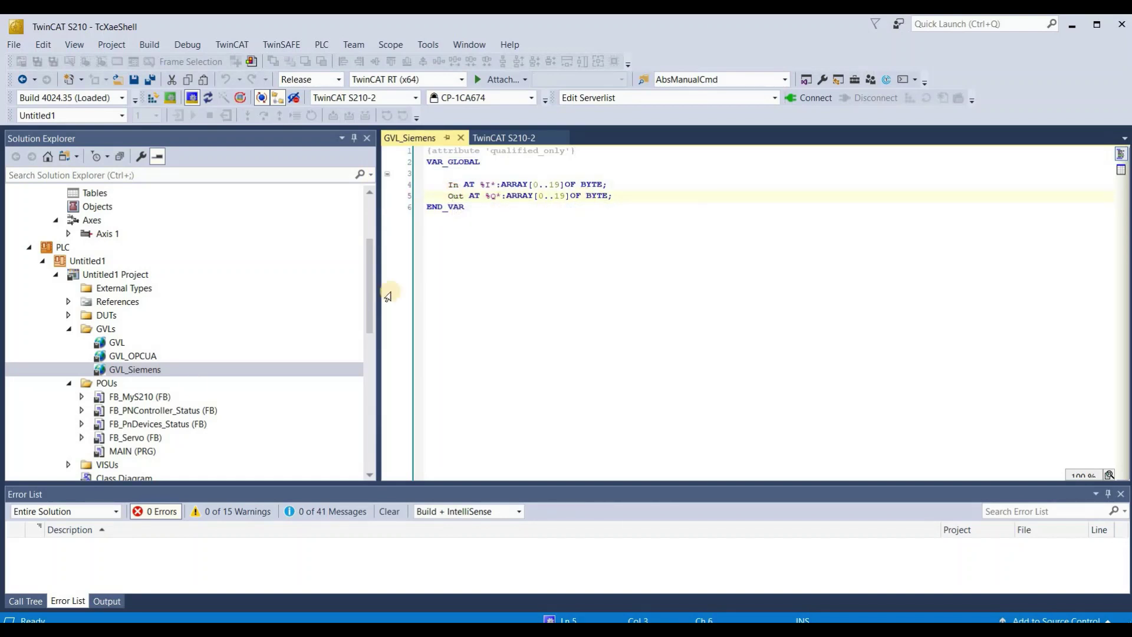
Step: Link the VSM_2_1000 output of plcxb1d0ed's FromTwinCAT submodule to the PLC variable GVL_Siemens.Out
double_click(192, 393)
scroll(207, 371, down, 10)
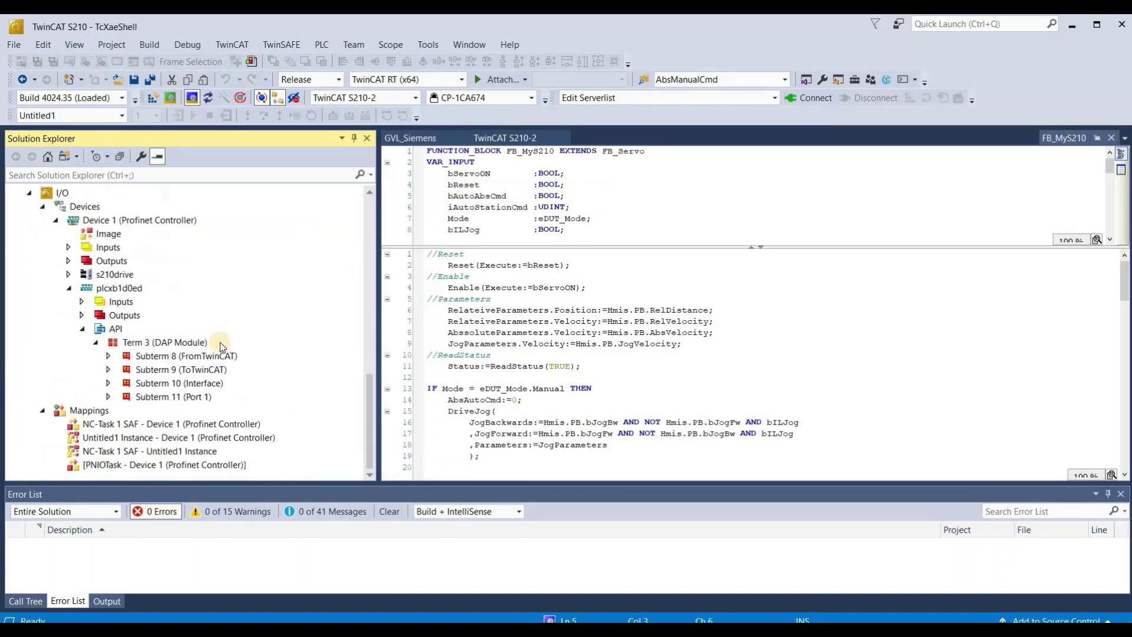
click(160, 358)
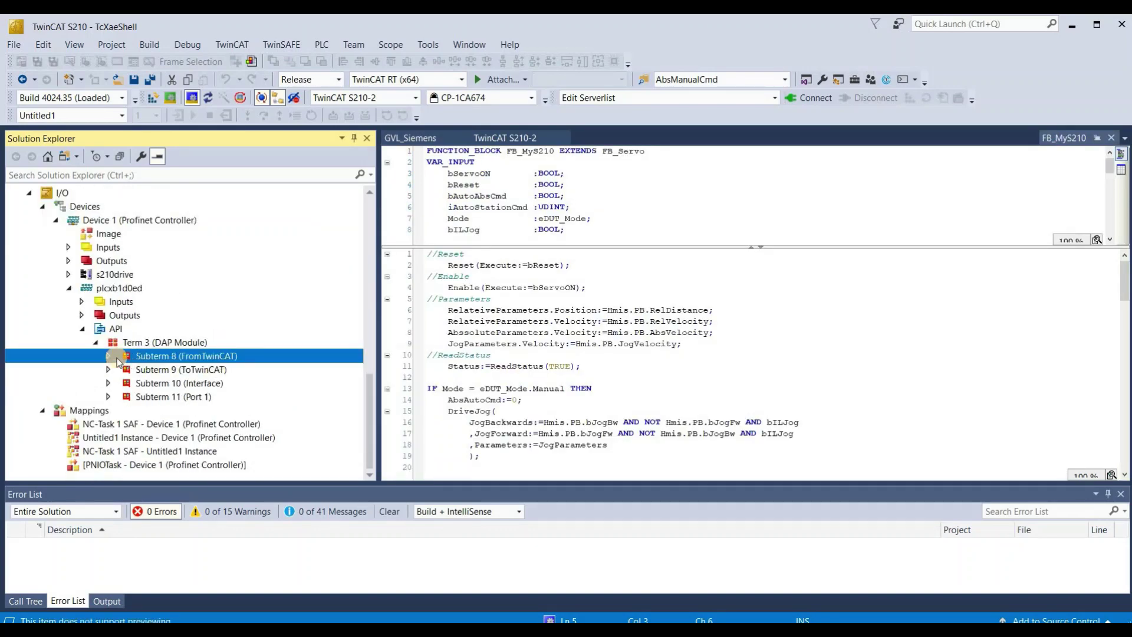
click(109, 356)
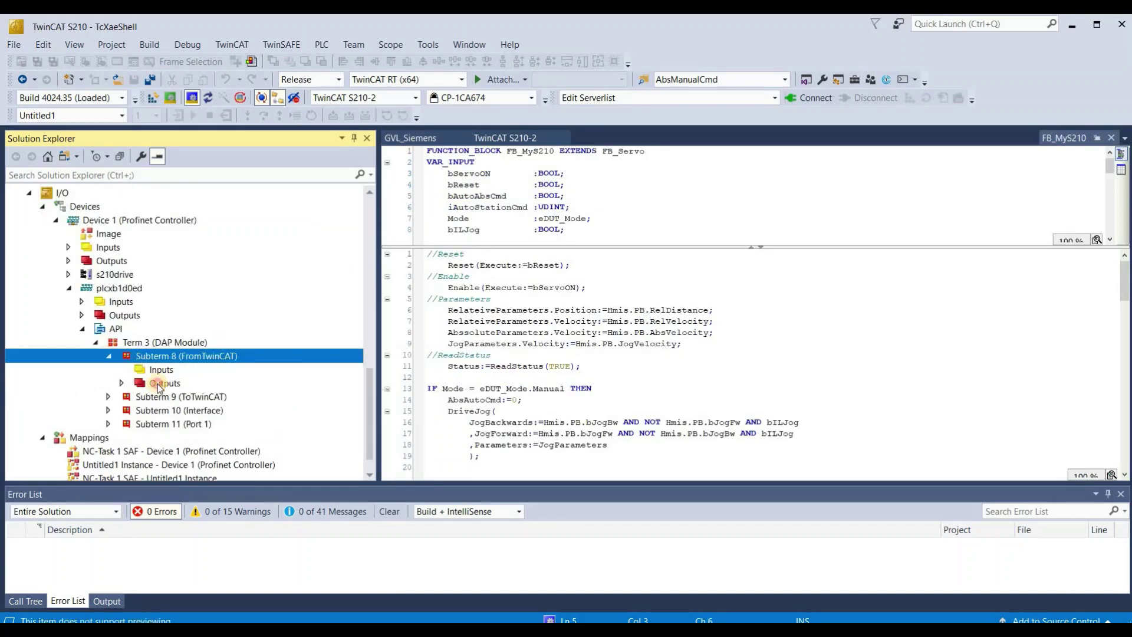
click(164, 383)
scroll(210, 364, down, 1)
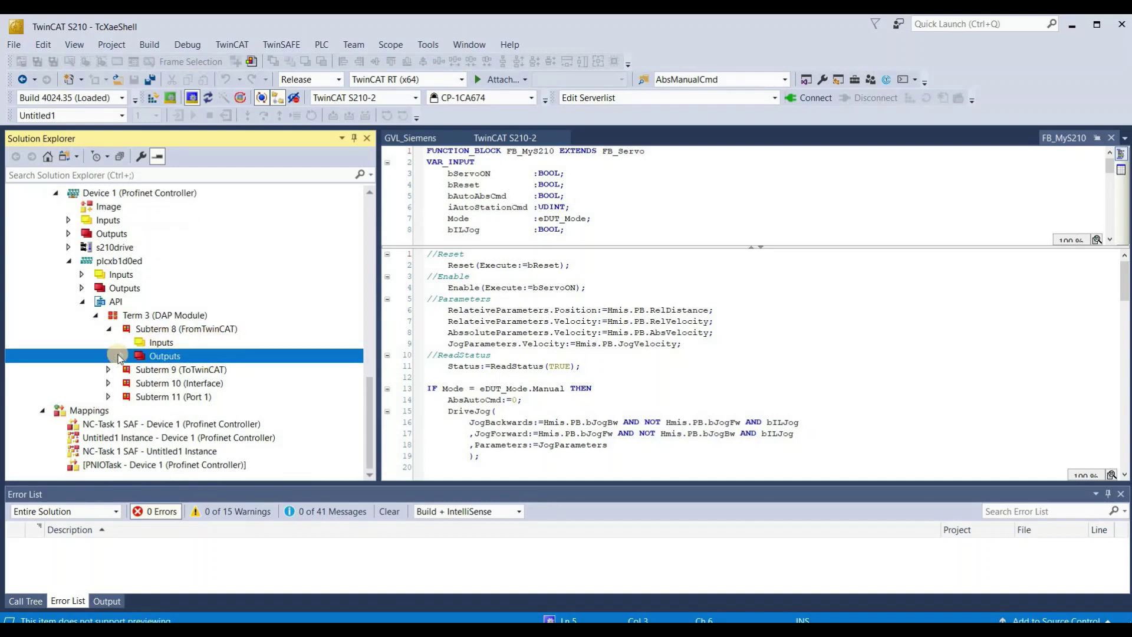
double_click(198, 355)
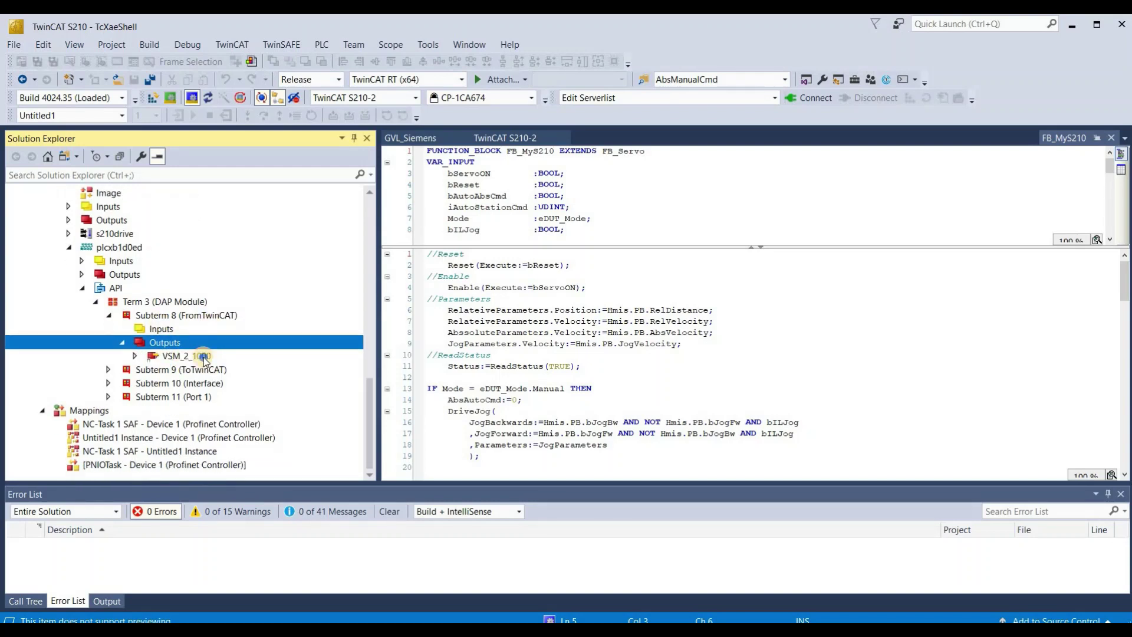
click(203, 357)
right_click(214, 358)
click(248, 369)
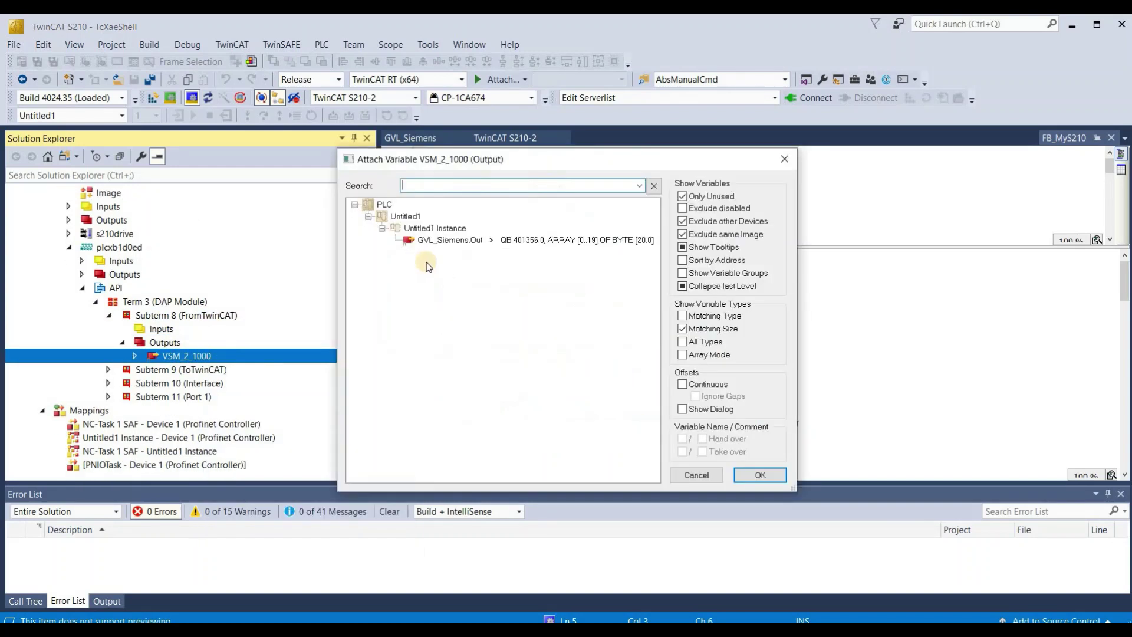
double_click(460, 241)
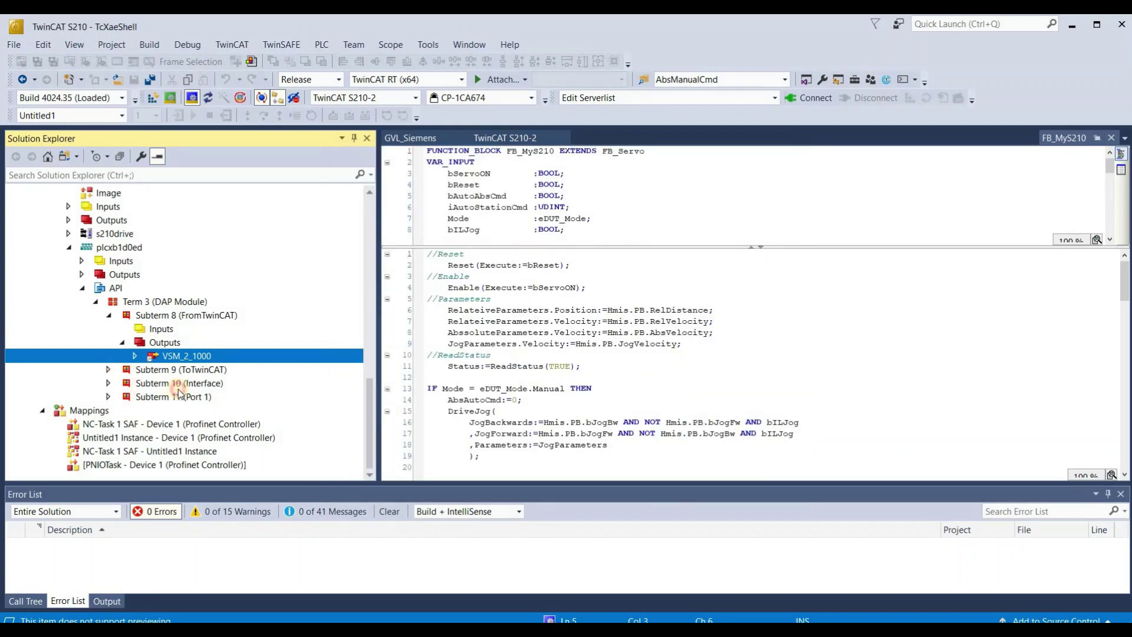
Step: Link the VSM_2_1001 input of the ToTwinCAT submodule to the PLC variable GVL_Siemens.In
click(108, 370)
click(123, 384)
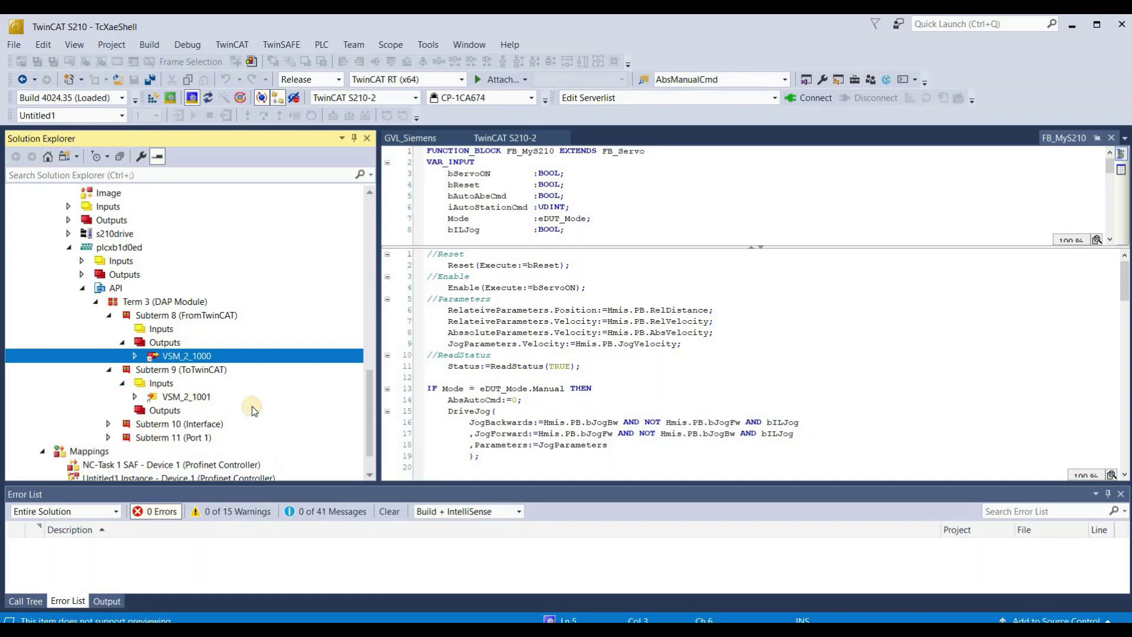
right_click(198, 397)
click(247, 407)
double_click(436, 239)
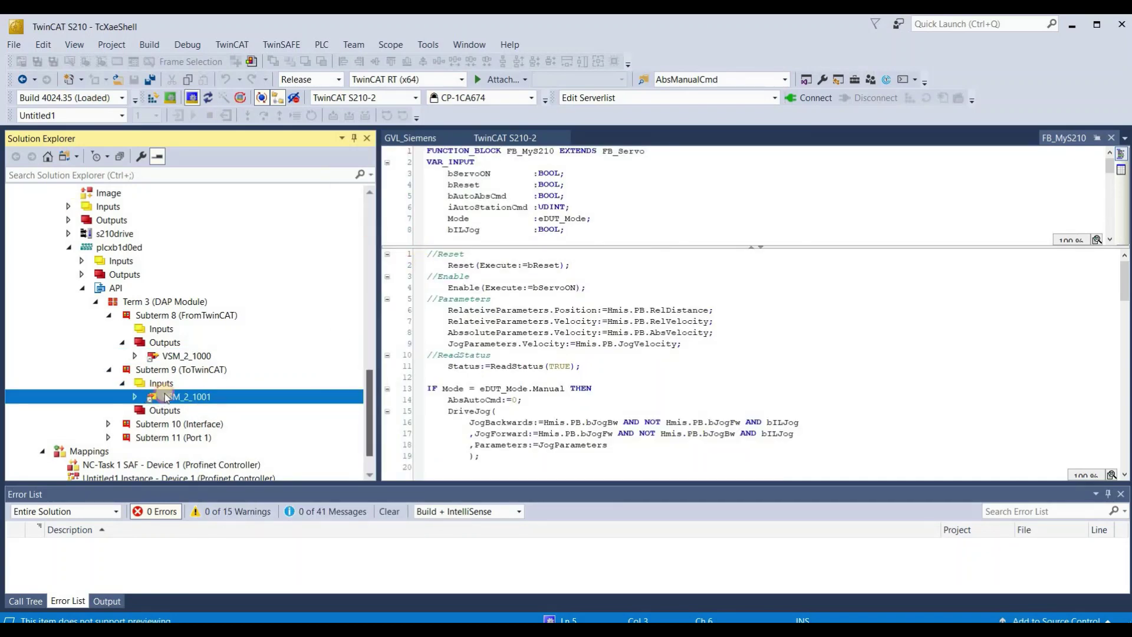
Step: Activate the TwinCAT configuration on the target and restart the TwinCAT system in Run Mode
scroll(215, 331, up, 13)
click(215, 329)
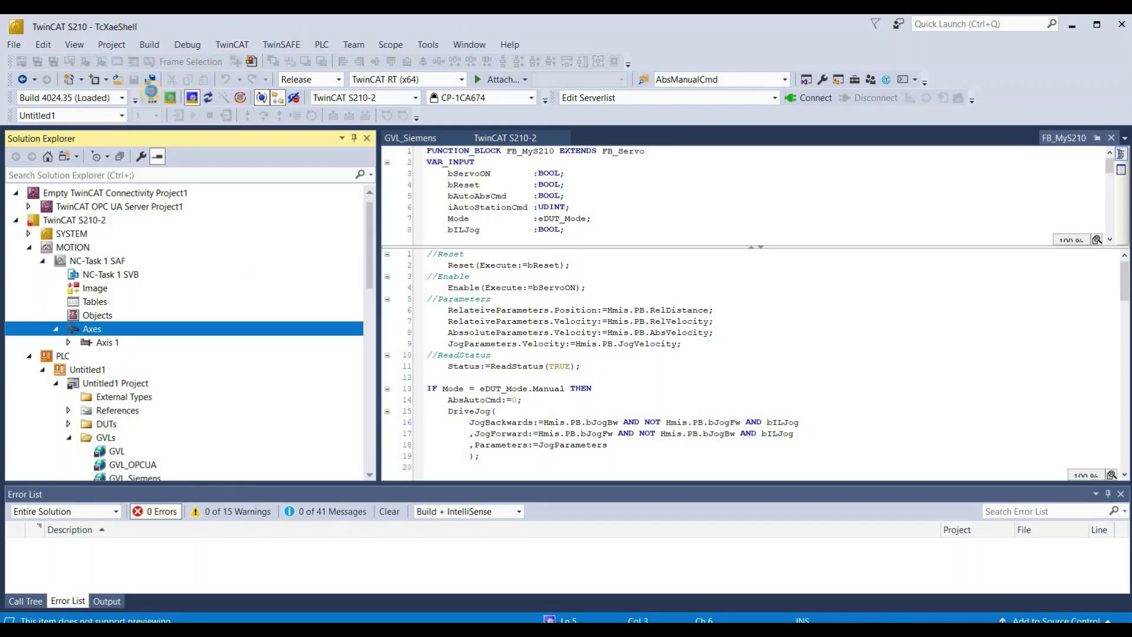
click(567, 366)
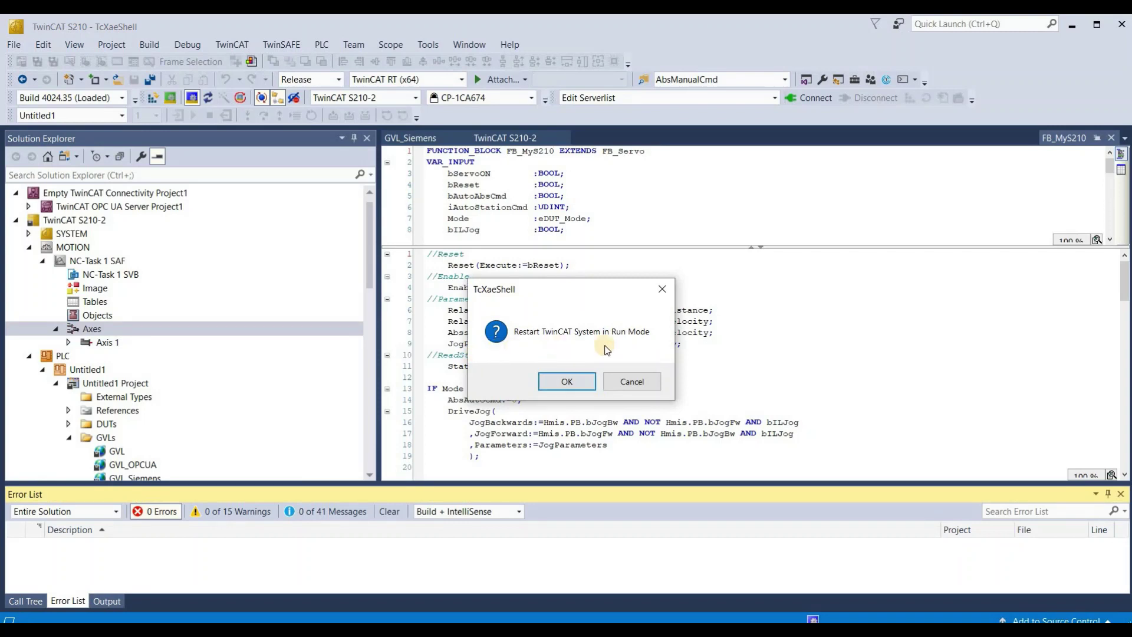
click(558, 382)
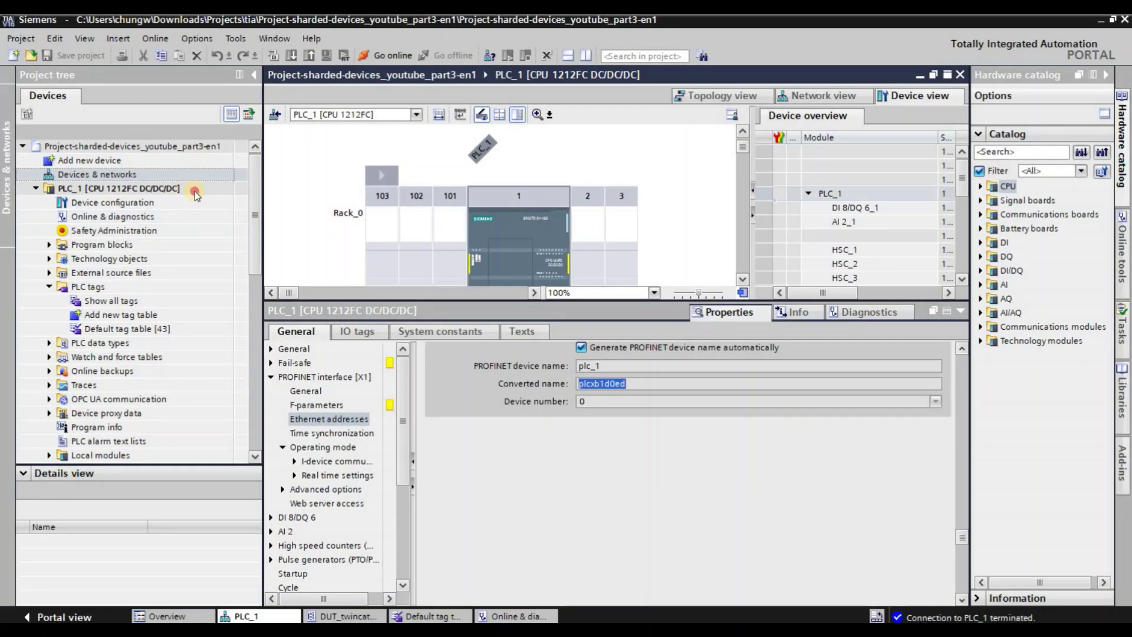
Step: Switch to TIA Portal and examine the IO device failure events in PLC_1's online diagnostics buffer
click(195, 189)
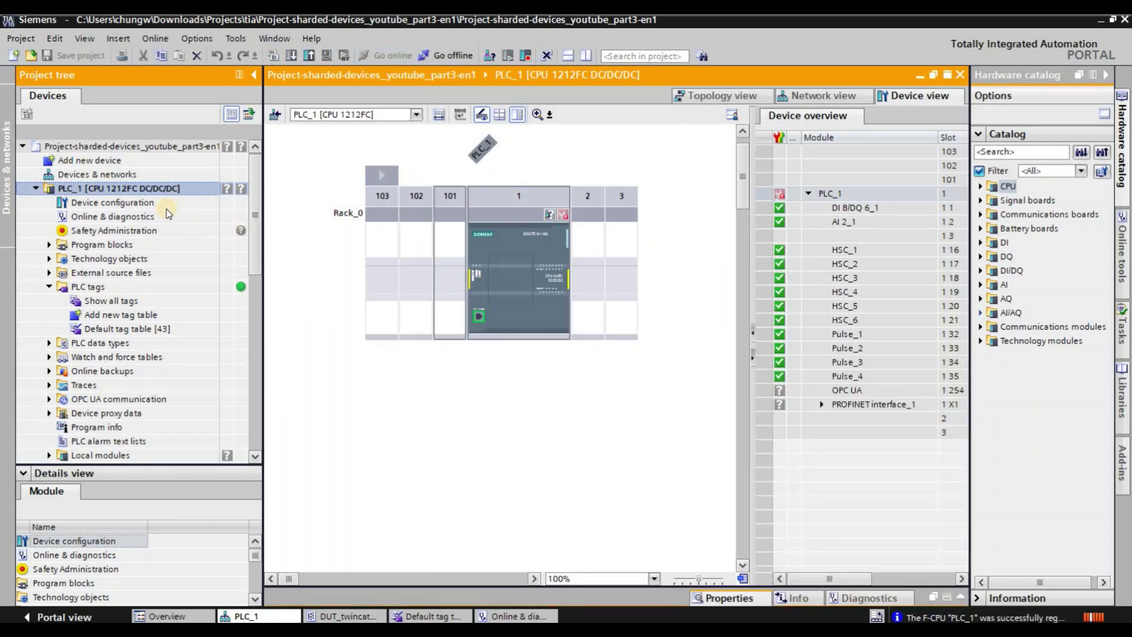
click(165, 216)
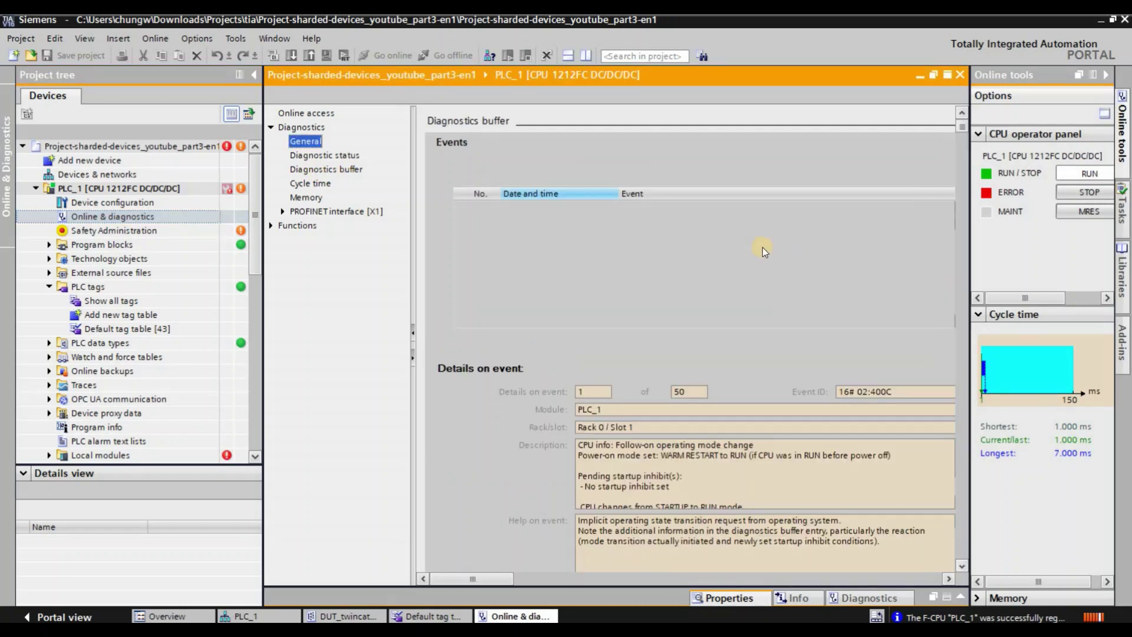
click(779, 238)
click(679, 264)
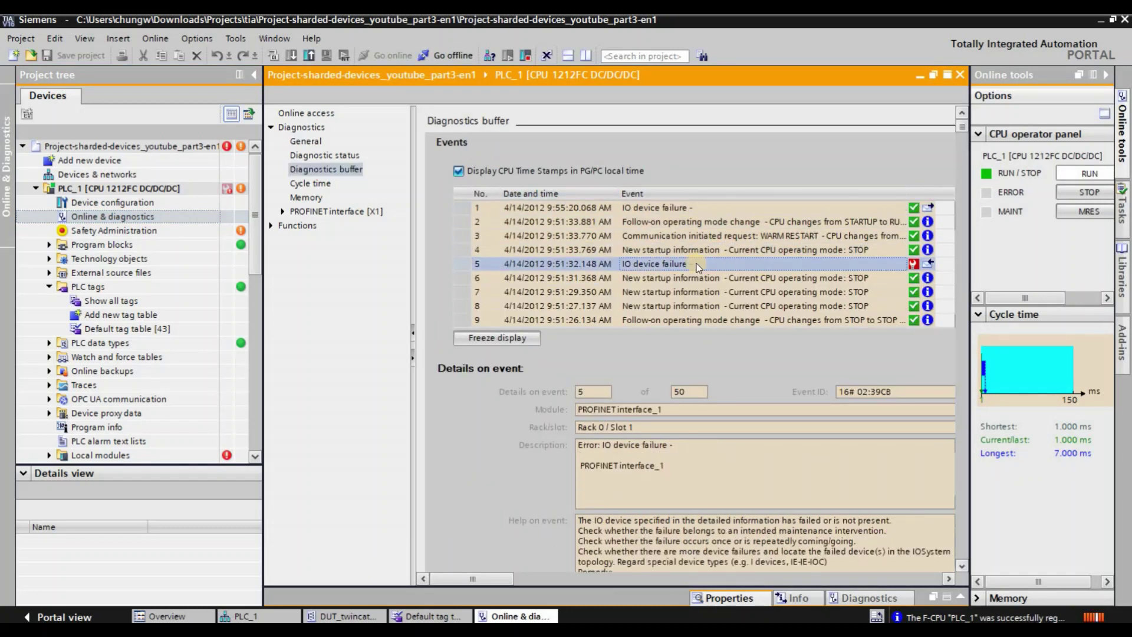
click(659, 209)
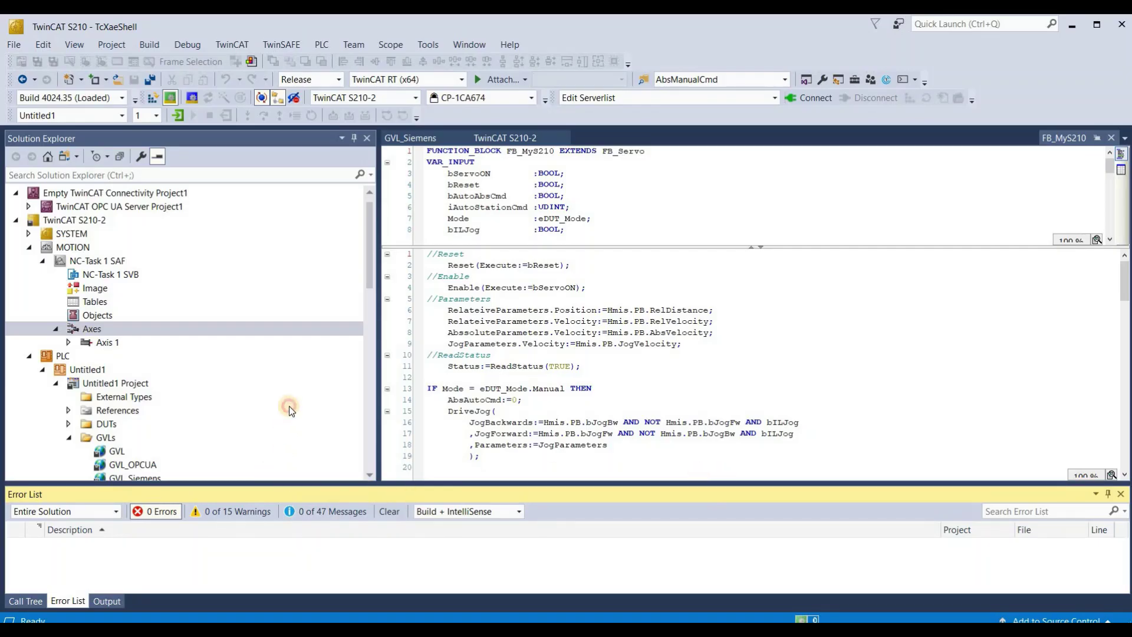
Step: Switch to TwinCAT and check the online values of plcxb1d0ed's PnIoBoxState and PnIoBoxDiag inputs against their comment lists
click(289, 406)
scroll(289, 406, down, 8)
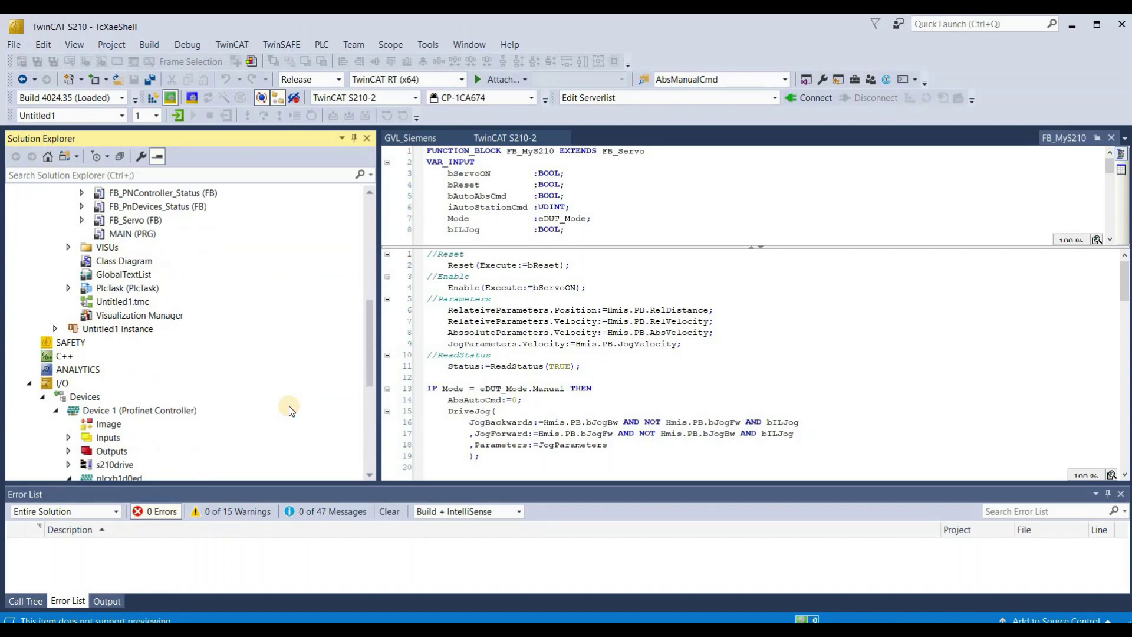
scroll(147, 331, down, 7)
click(83, 248)
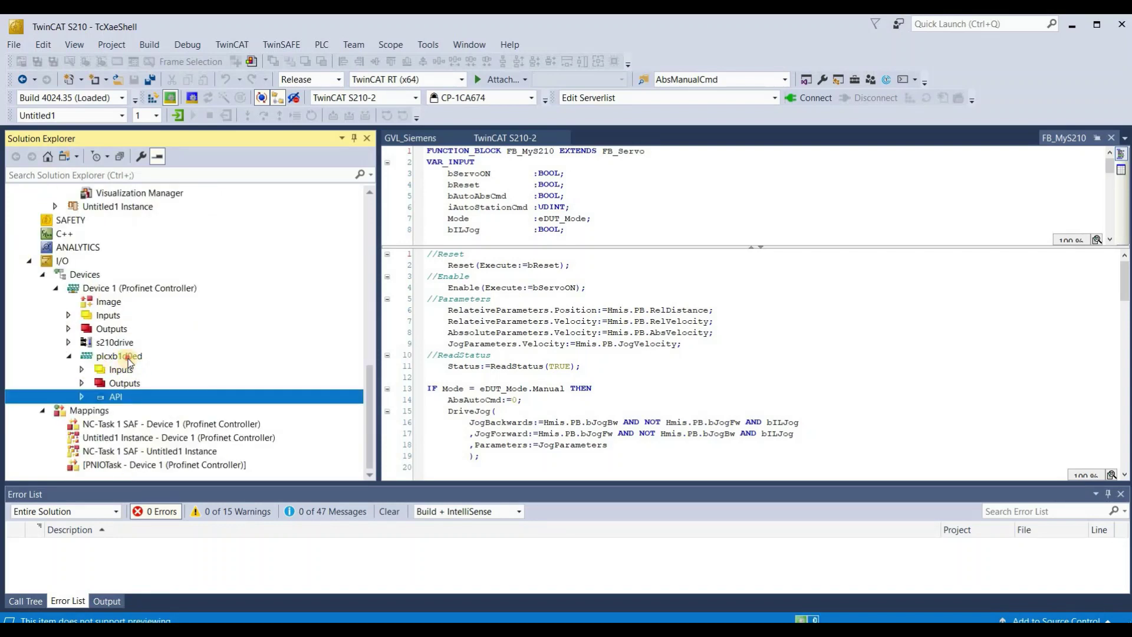
click(128, 356)
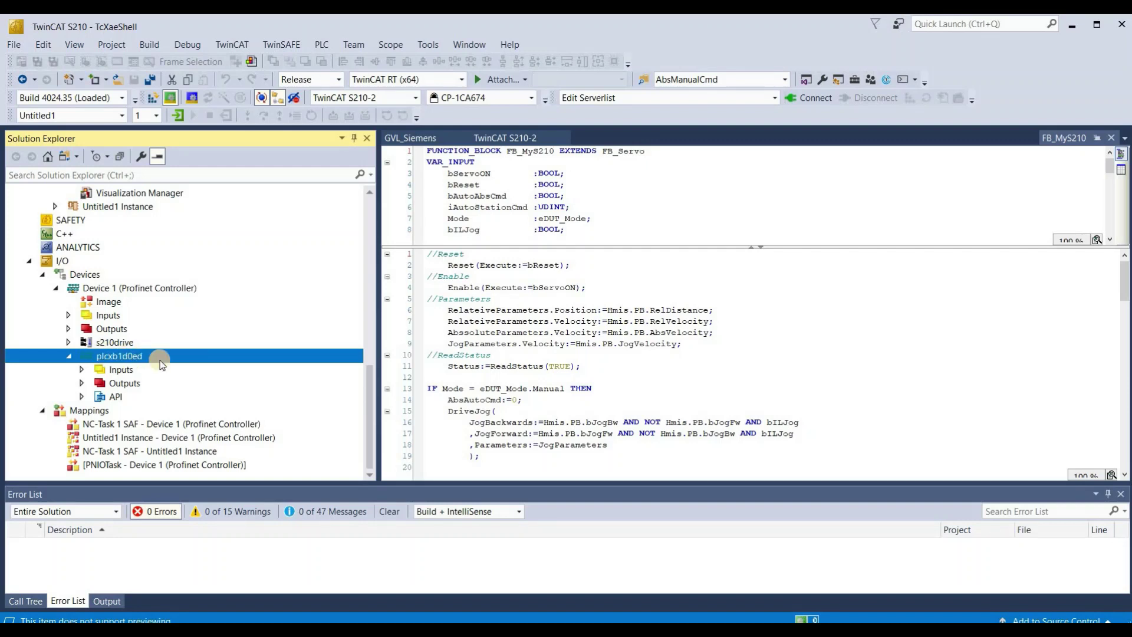
click(83, 370)
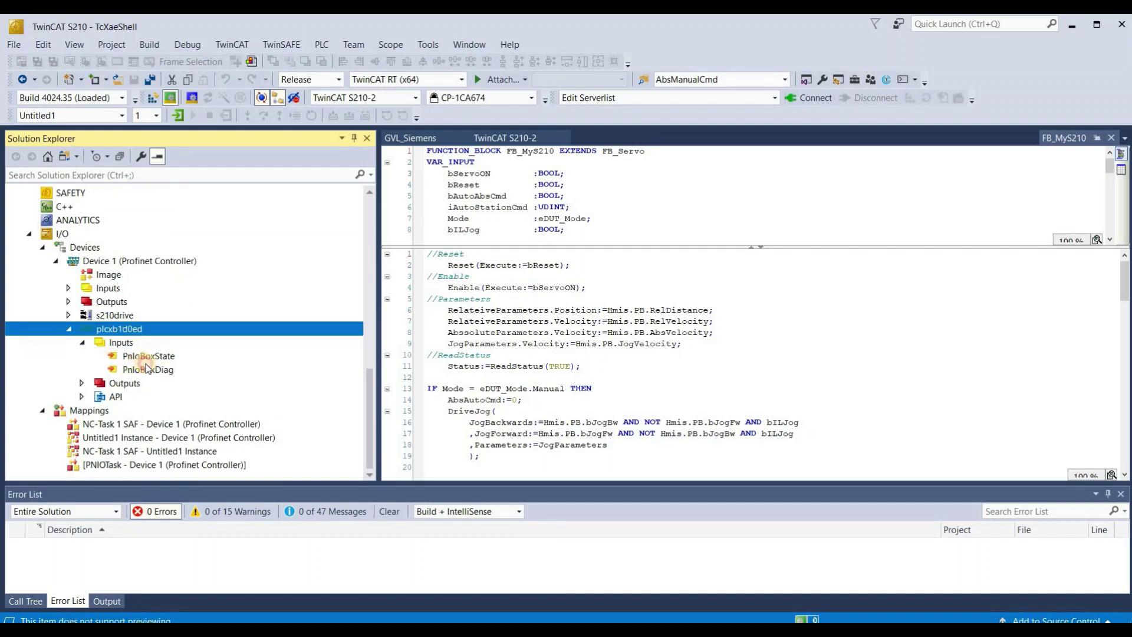
click(148, 357)
click(358, 357)
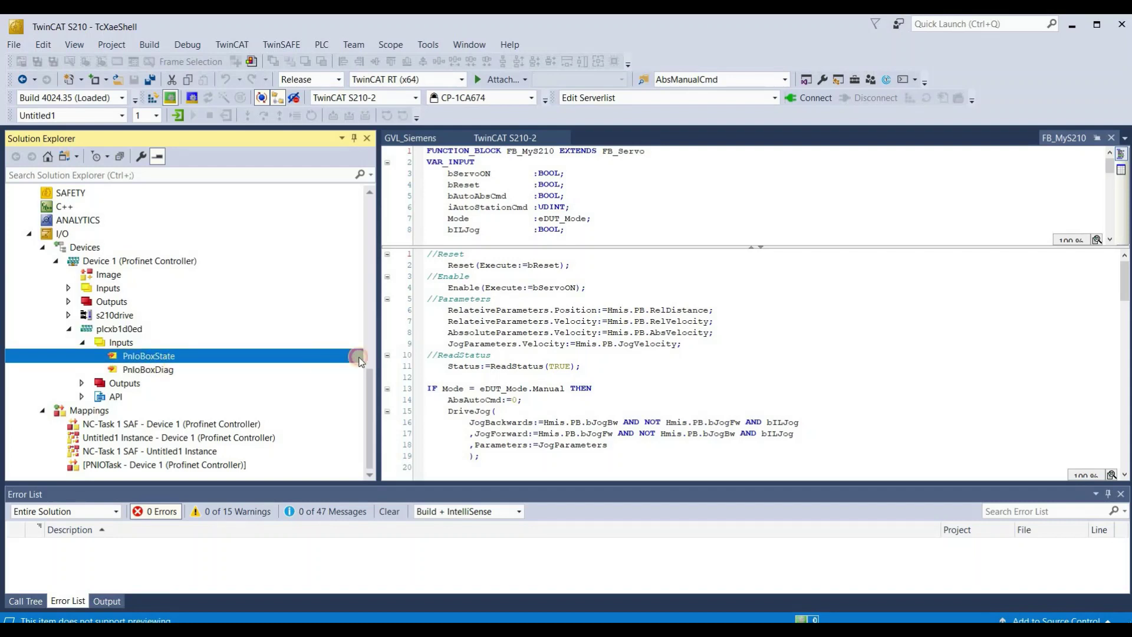
click(360, 361)
click(469, 160)
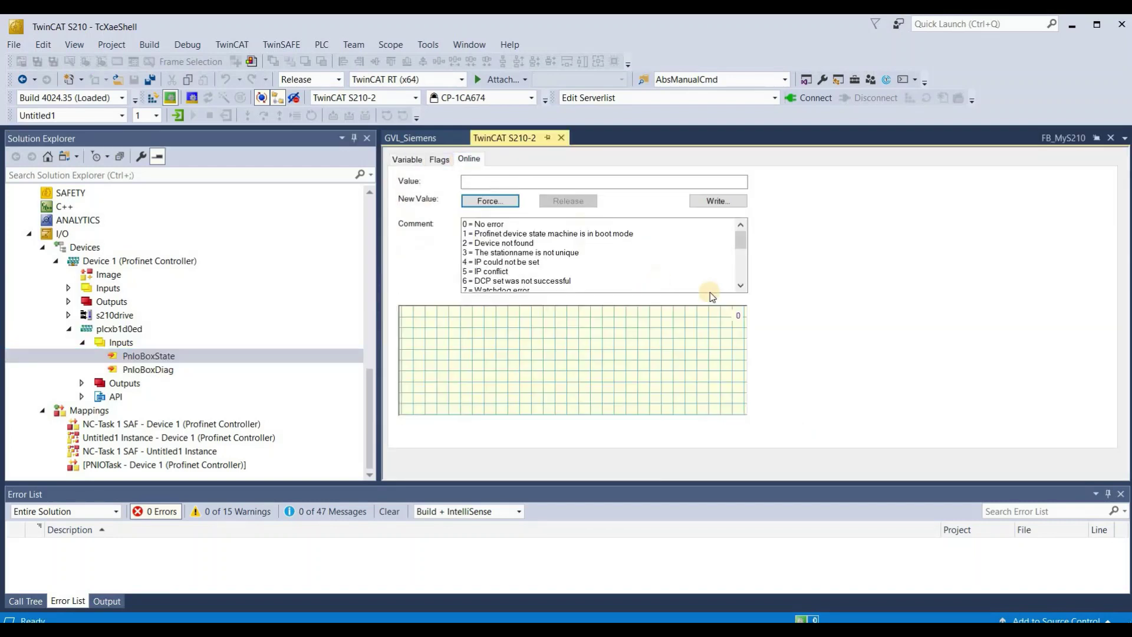
drag(503, 223, 475, 225)
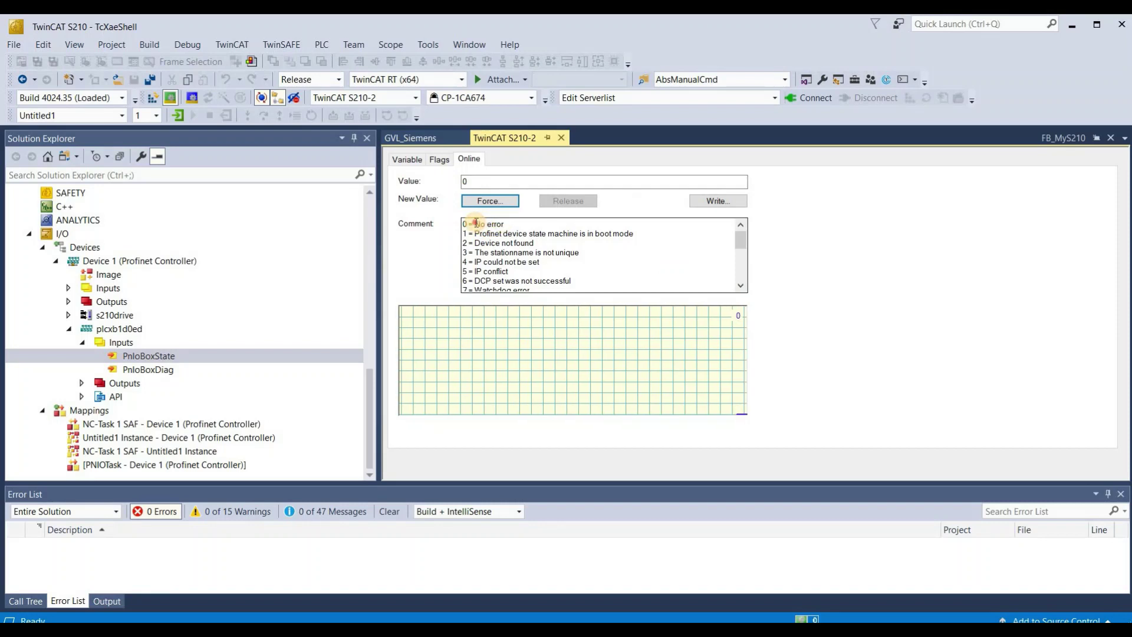
click(179, 373)
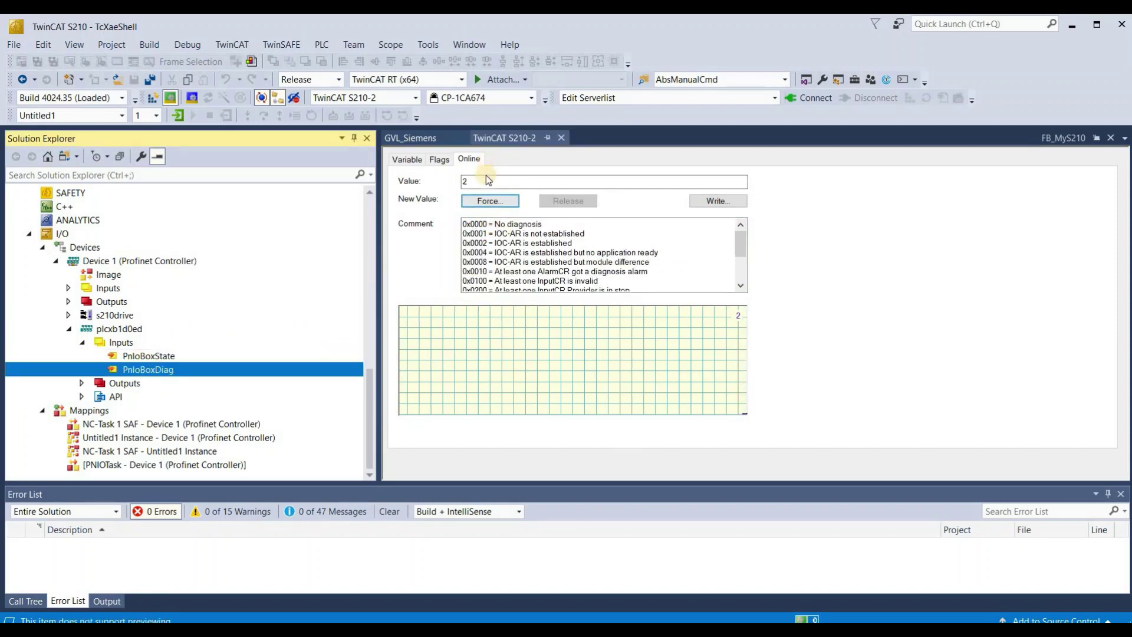
drag(572, 243, 552, 243)
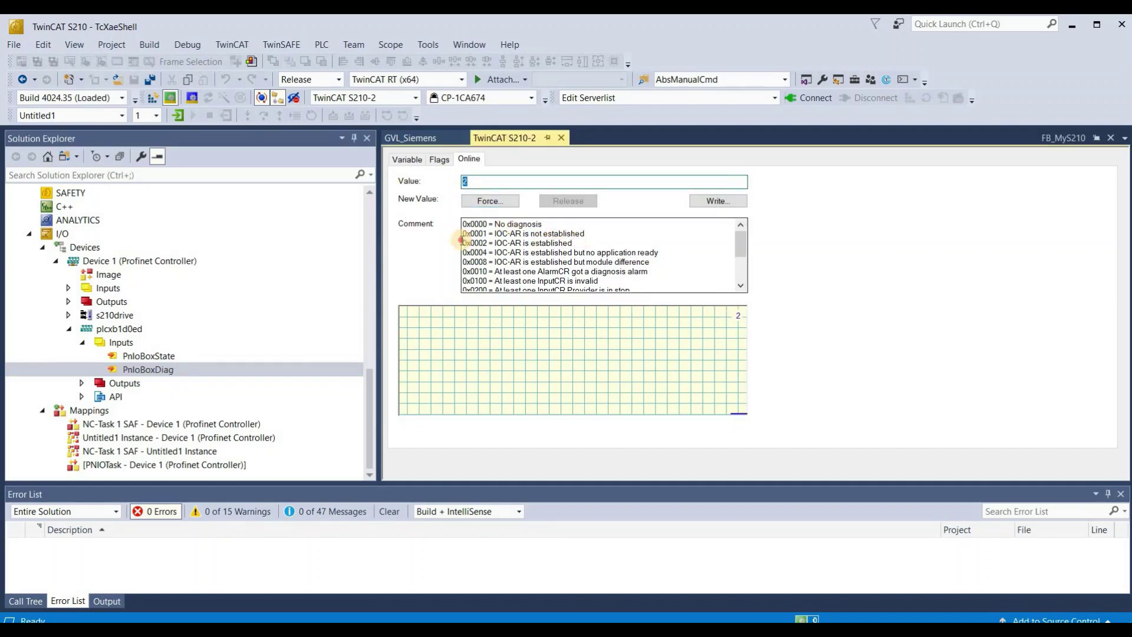
Step: Log in to the Untitled1 PLC from TwinCAT and view the FB_MyS210 code with its online values
drag(460, 239, 462, 243)
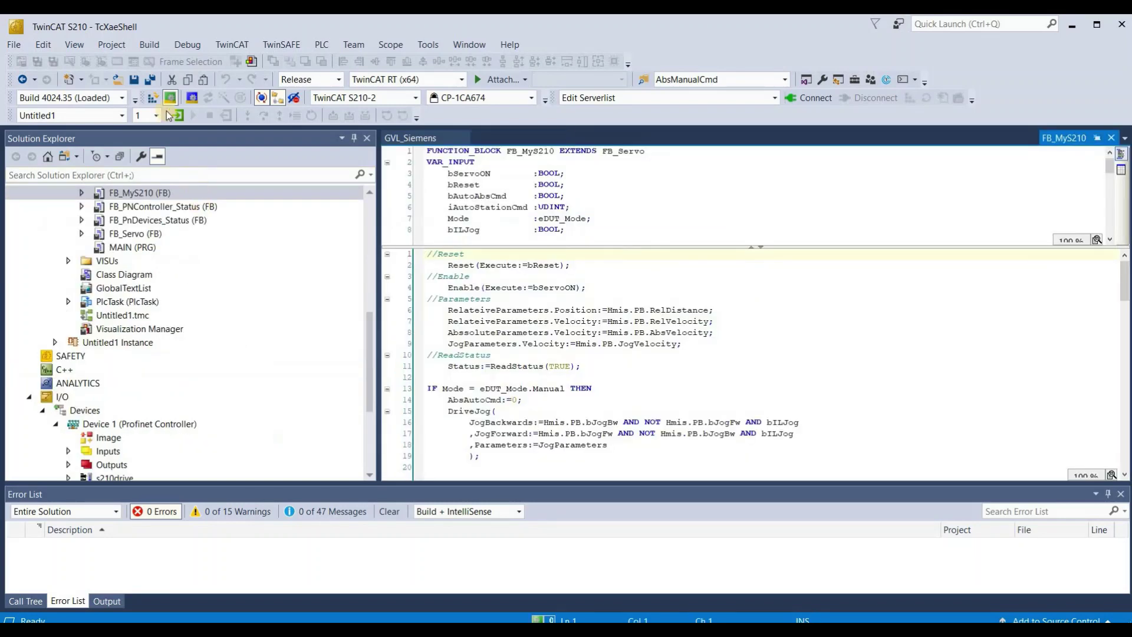
click(177, 111)
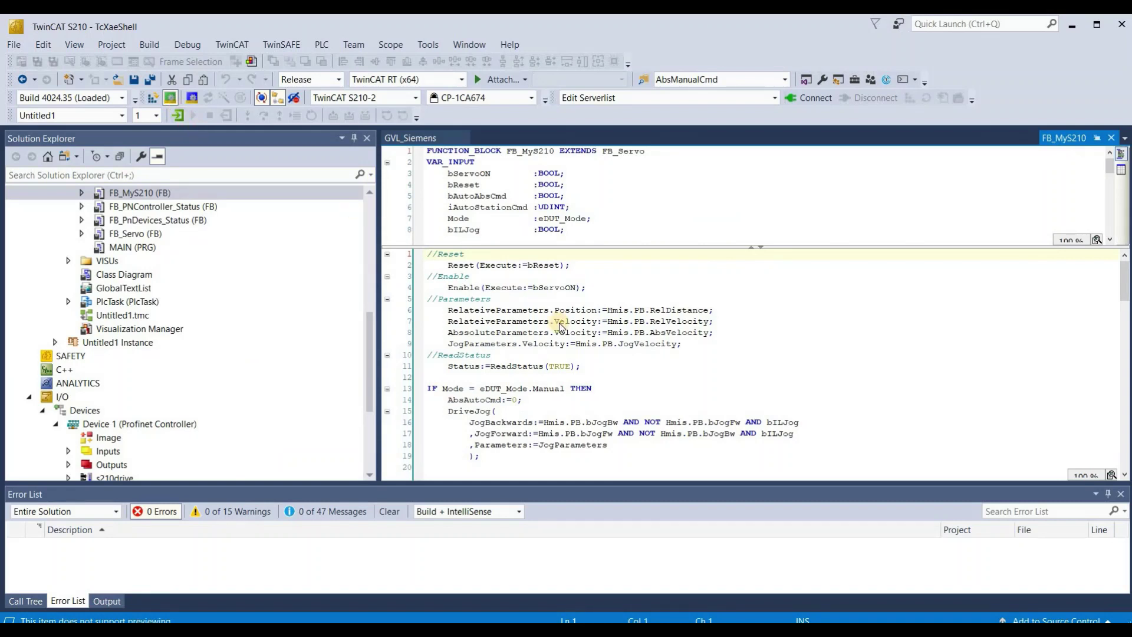
click(178, 115)
click(538, 359)
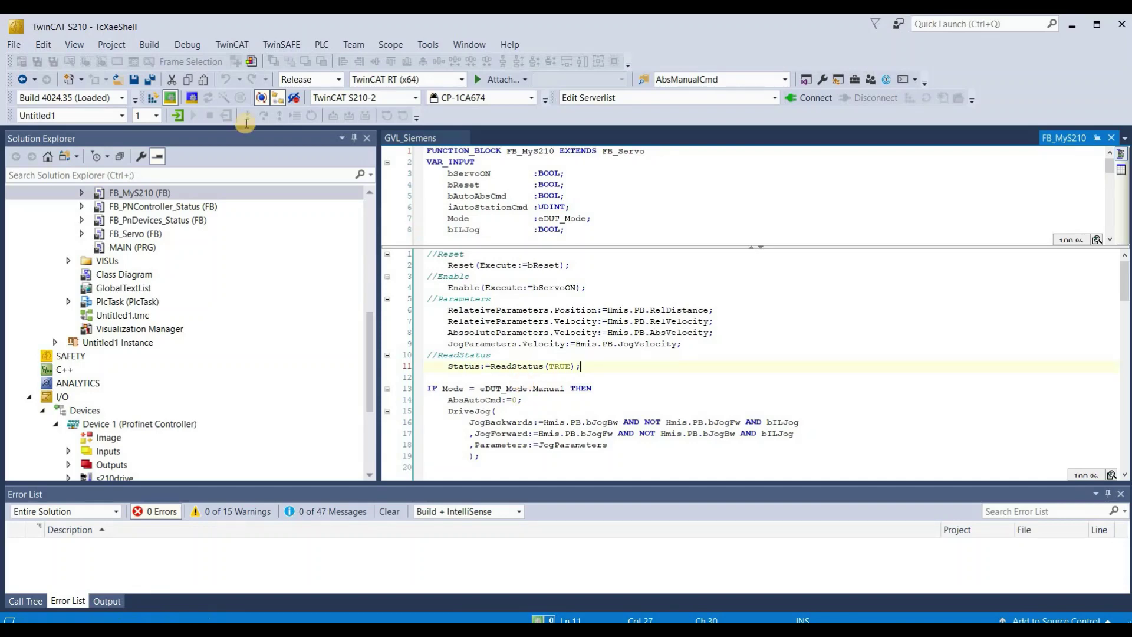
key(F5)
click(552, 366)
scroll(558, 377, down, 13)
scroll(557, 379, down, 8)
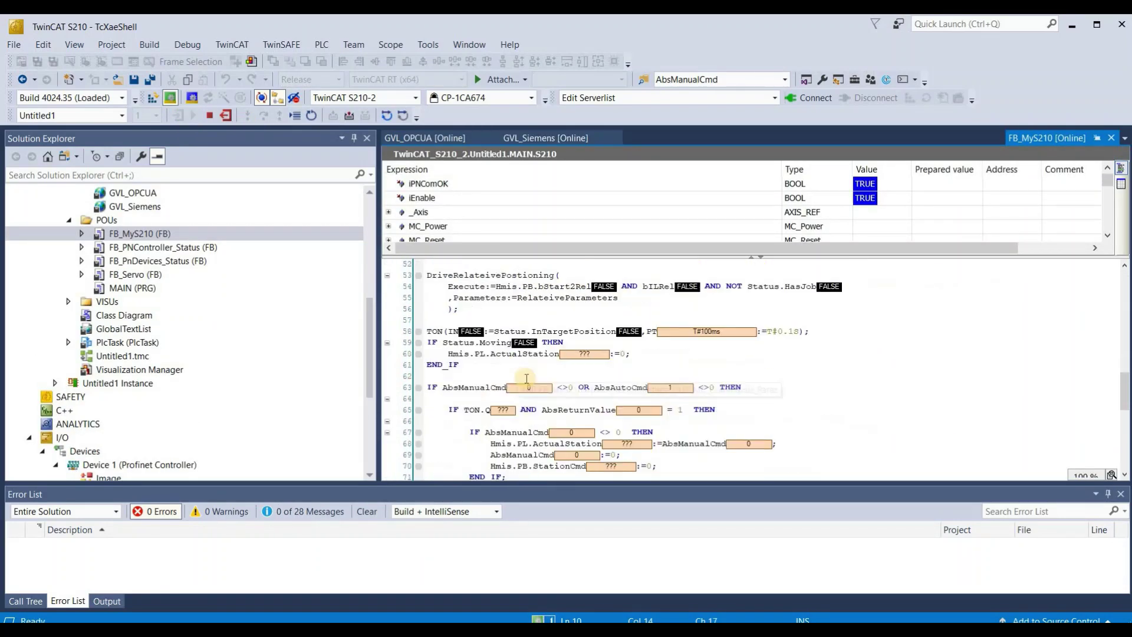
scroll(301, 275, up, 11)
Step: Open the GVL_Siemens variable list online and expand its Out array
click(301, 275)
scroll(257, 308, up, 7)
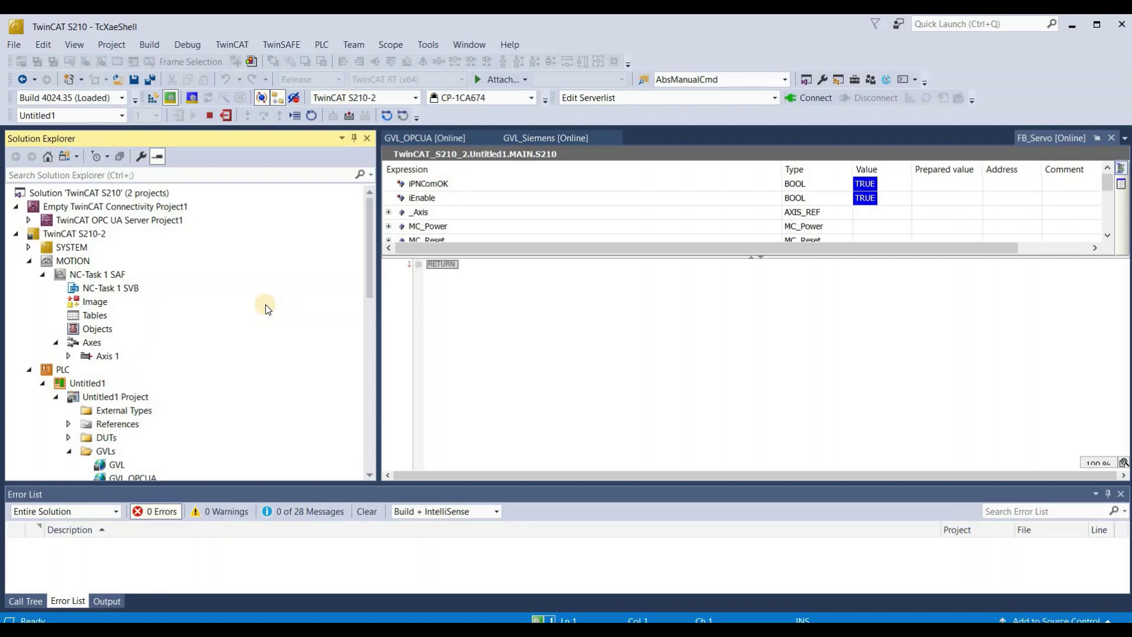
click(273, 307)
scroll(168, 291, down, 5)
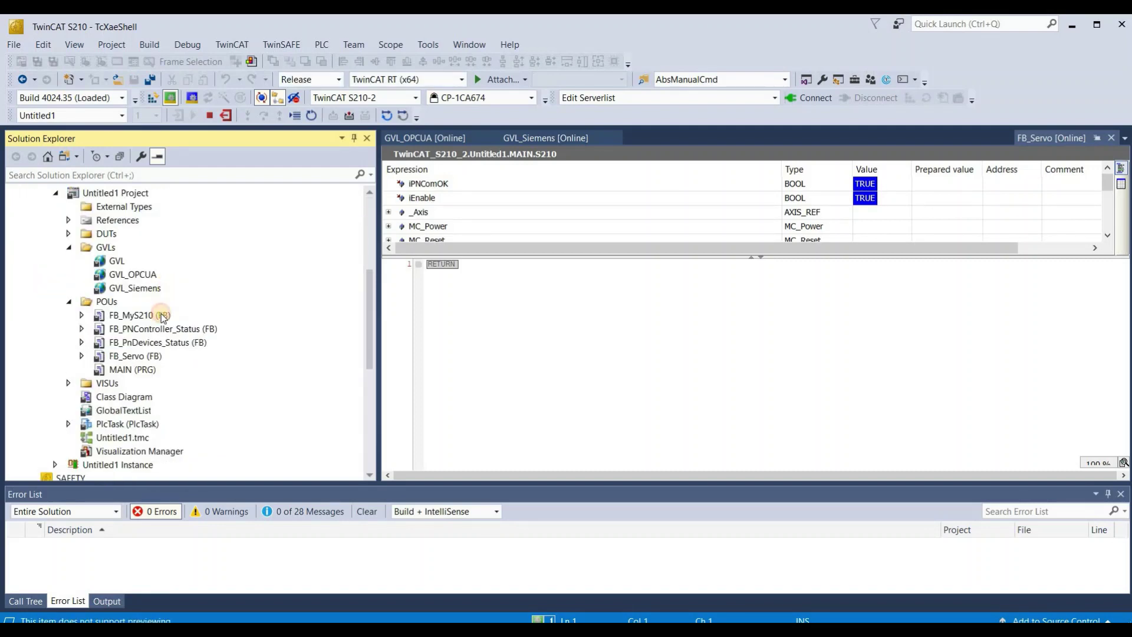
double_click(166, 288)
click(388, 199)
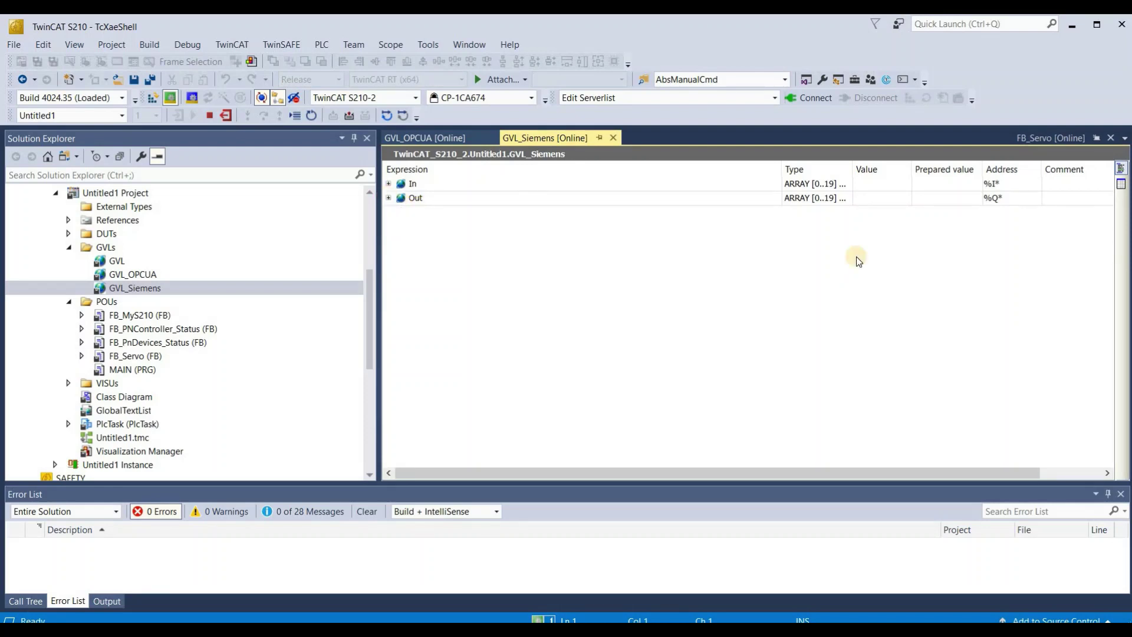
Step: Enter the prepared values 123 for Out[0] and 99 for Out[1] in GVL_Siemens
click(945, 214)
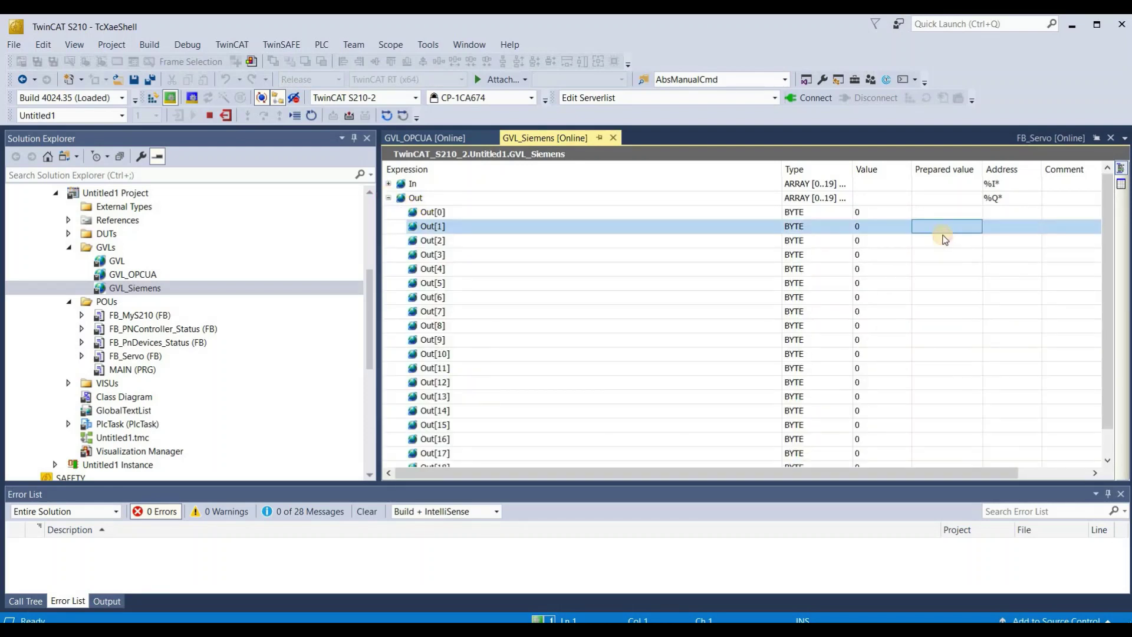
text(123)
click(938, 228)
text(456)
click(690, 358)
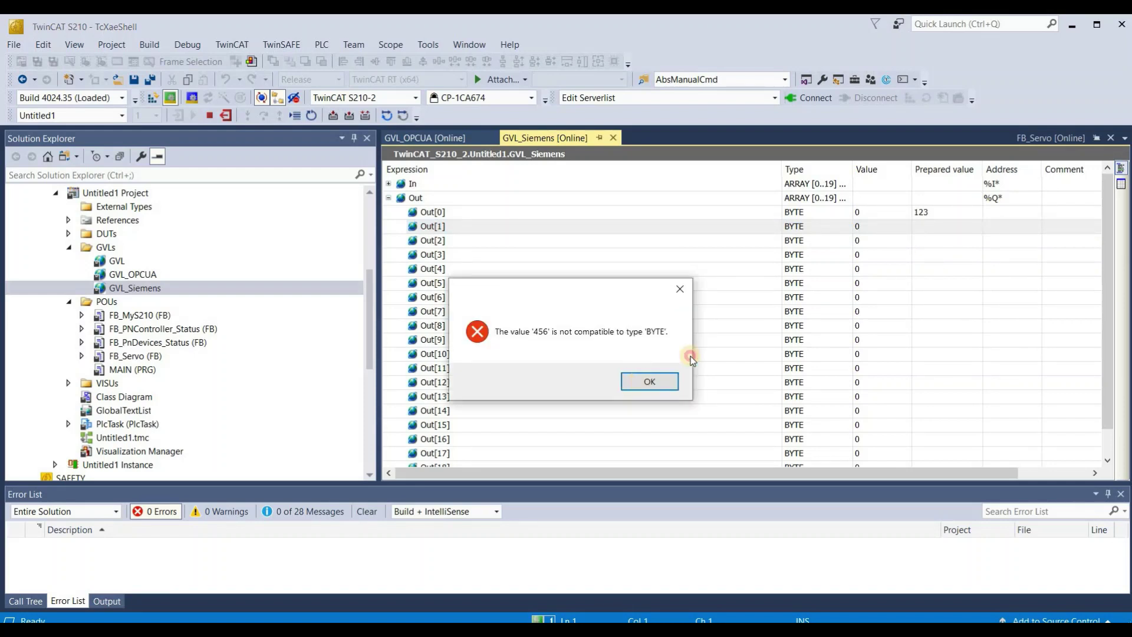
key(Return)
click(924, 227)
text(99)
key(Return)
Step: Enter the prepared values 1, 2 and 3 for Out[2], Out[3] and Out[4]
click(932, 242)
text(1)
click(930, 259)
text(2)
key(Return)
text(3)
key(Return)
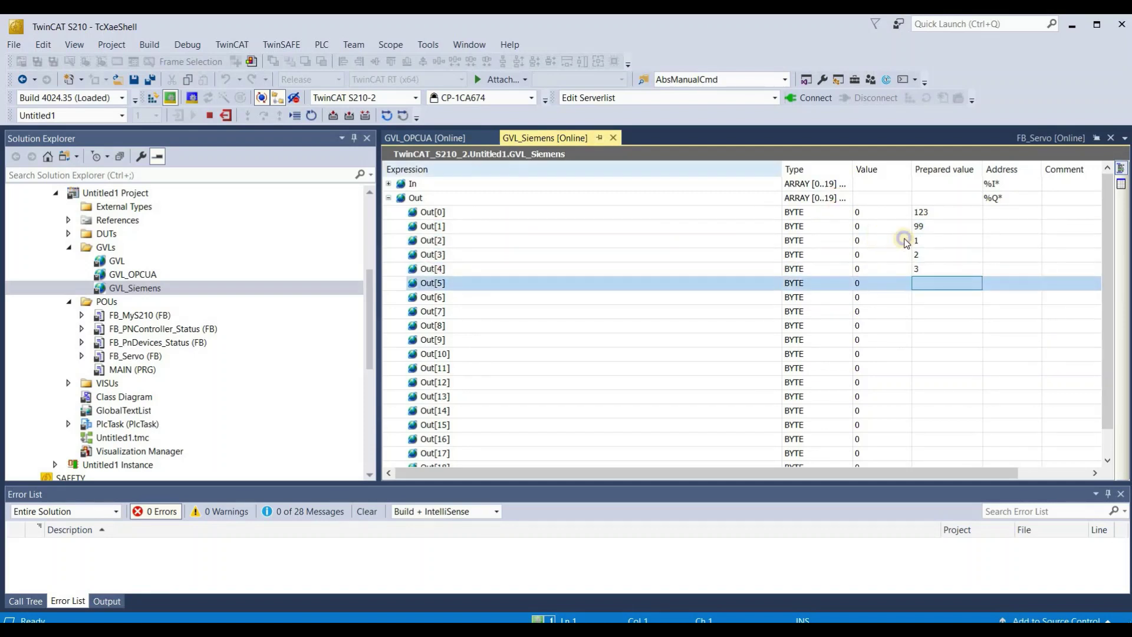
Step: Write the prepared Out values to the running PLC
right_click(904, 240)
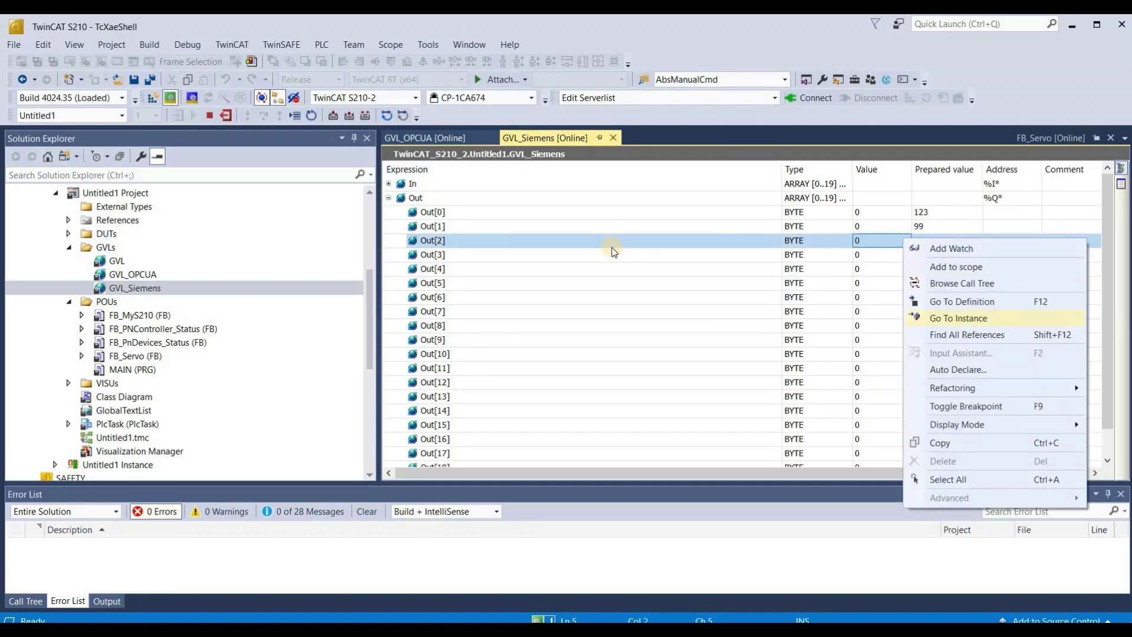
click(647, 271)
click(366, 115)
key(ctrl+F7)
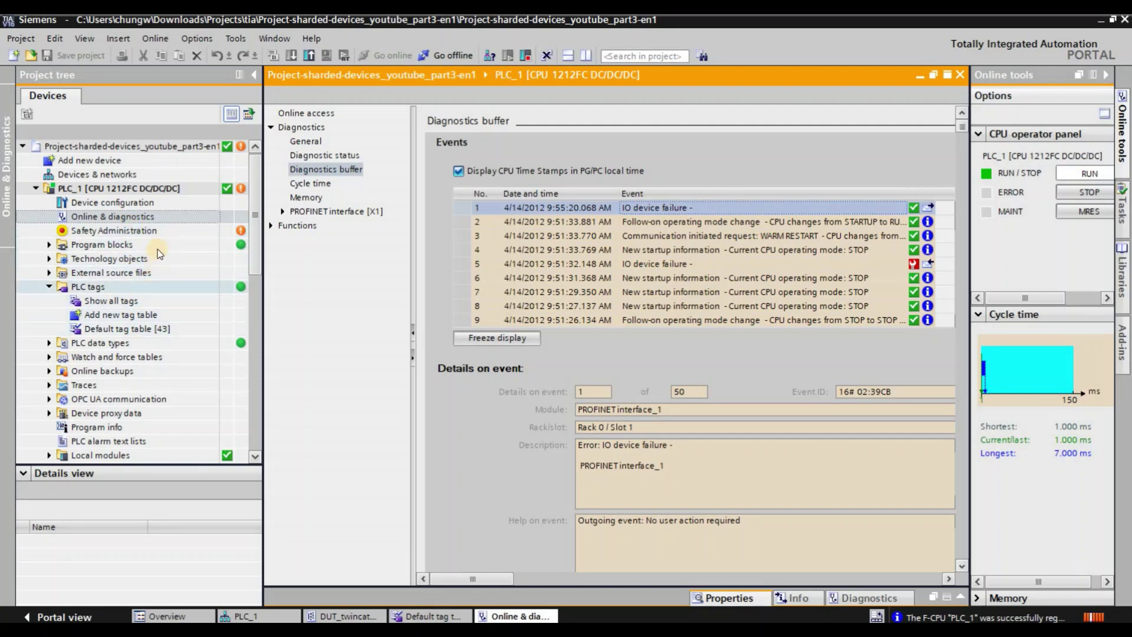
Step: Switch to TIA Portal and inspect the networks of Main [OB1] in PLC_1's program blocks
click(49, 244)
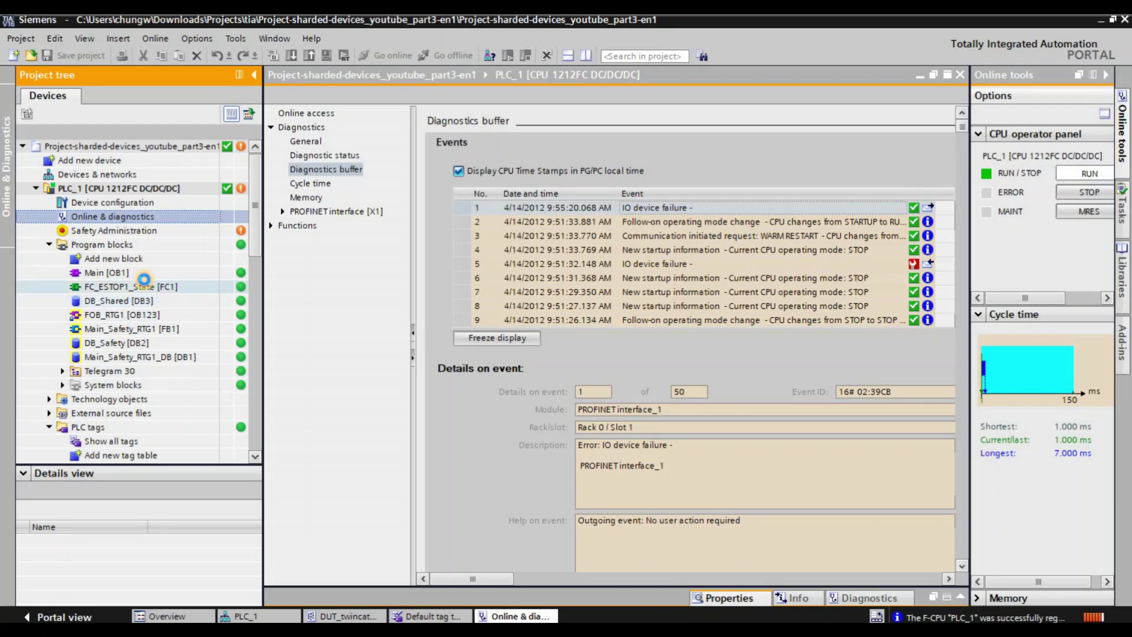
click(112, 273)
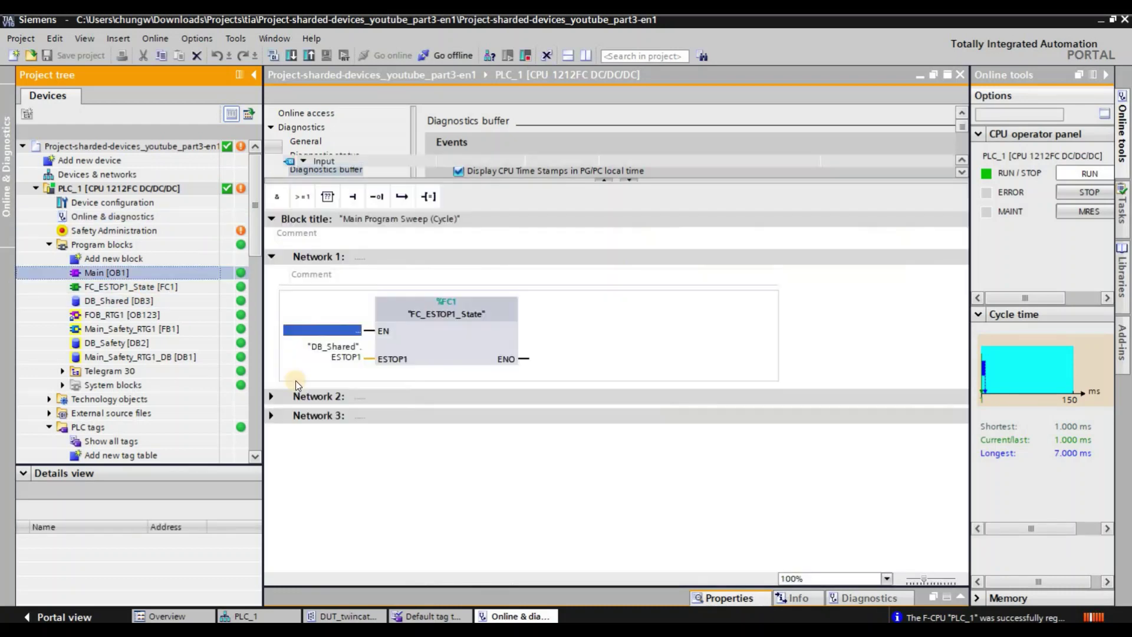
click(271, 256)
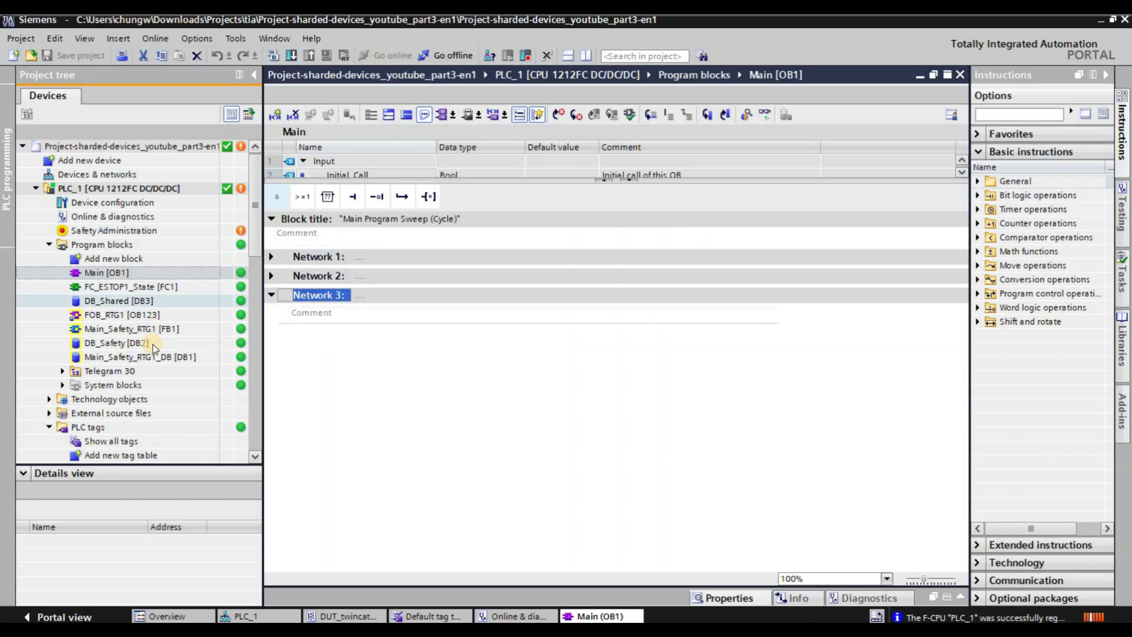
Step: Open PLC_1's Default tag table, start monitoring all tags and expand the data array of iData
click(147, 325)
scroll(152, 345, down, 3)
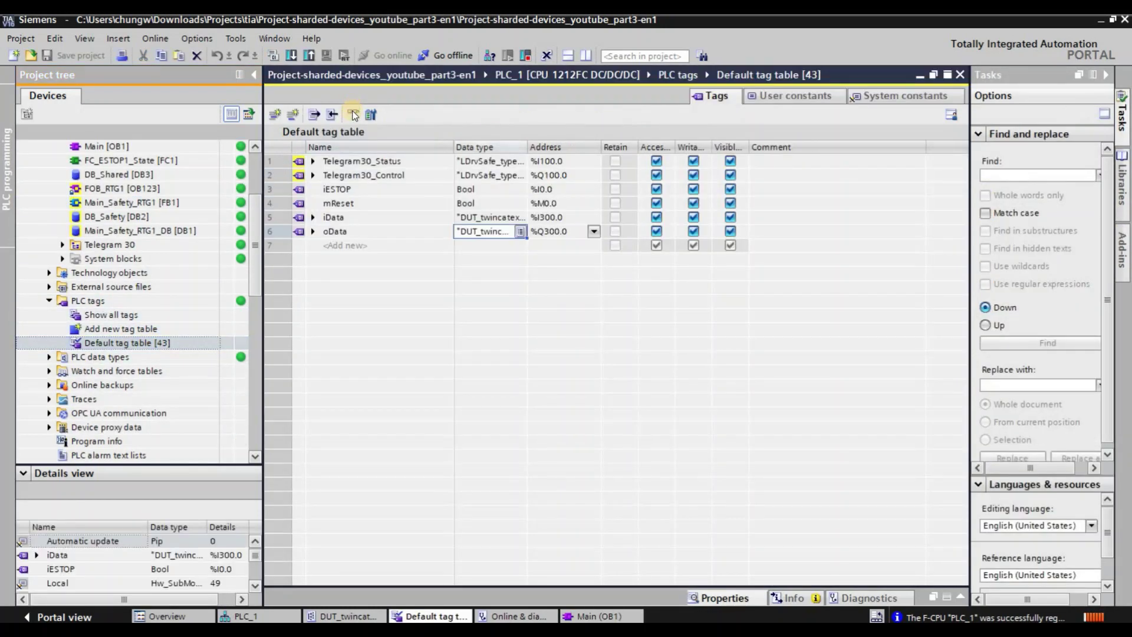
click(353, 115)
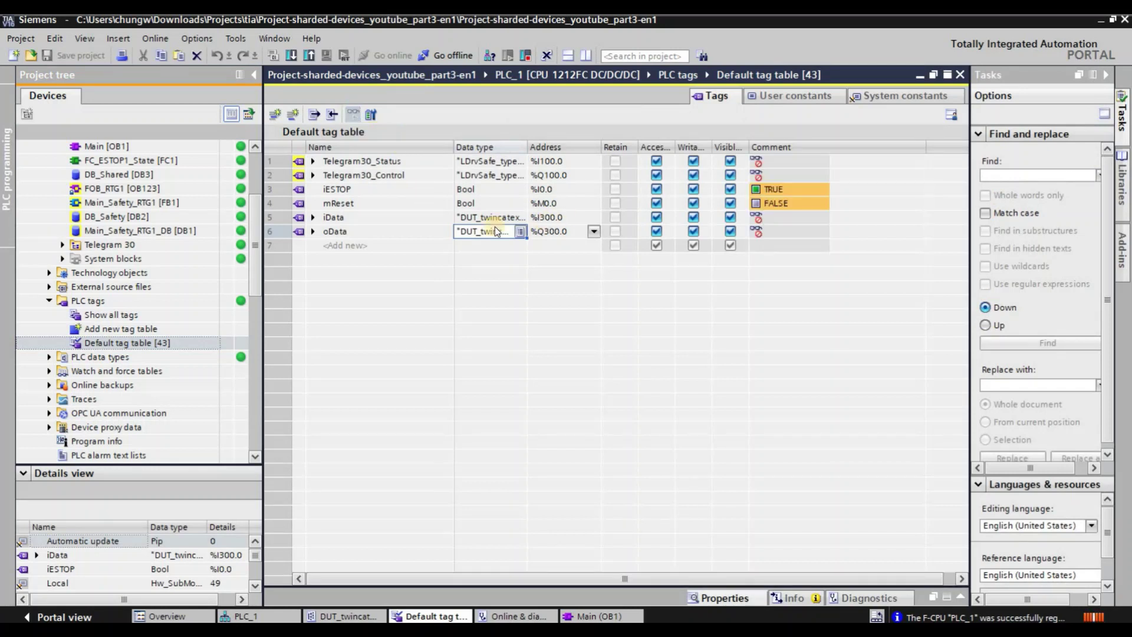
click(313, 217)
click(326, 231)
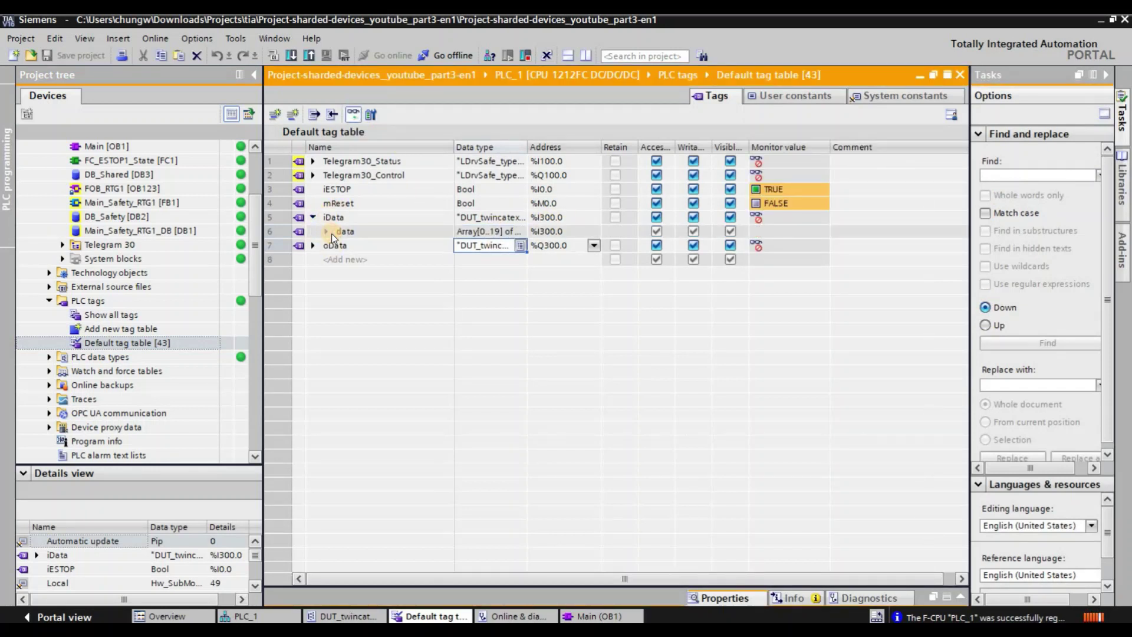
click(481, 272)
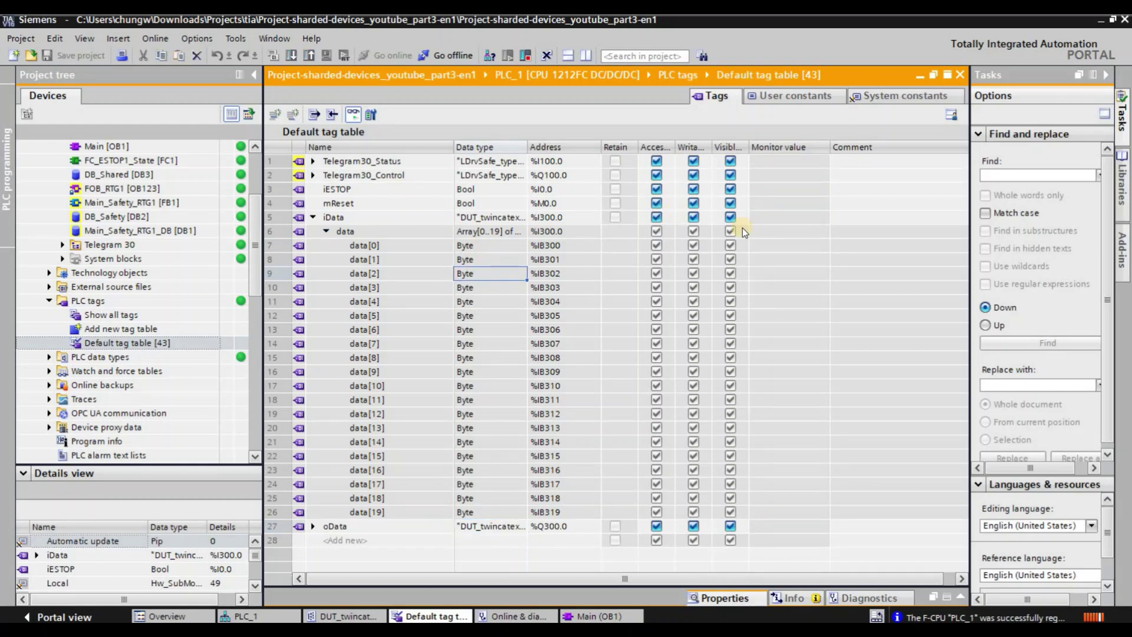
Step: Examine the monitor values of iData's data[0] to data[4] and check the available options for a display format setting
drag(269, 251, 272, 275)
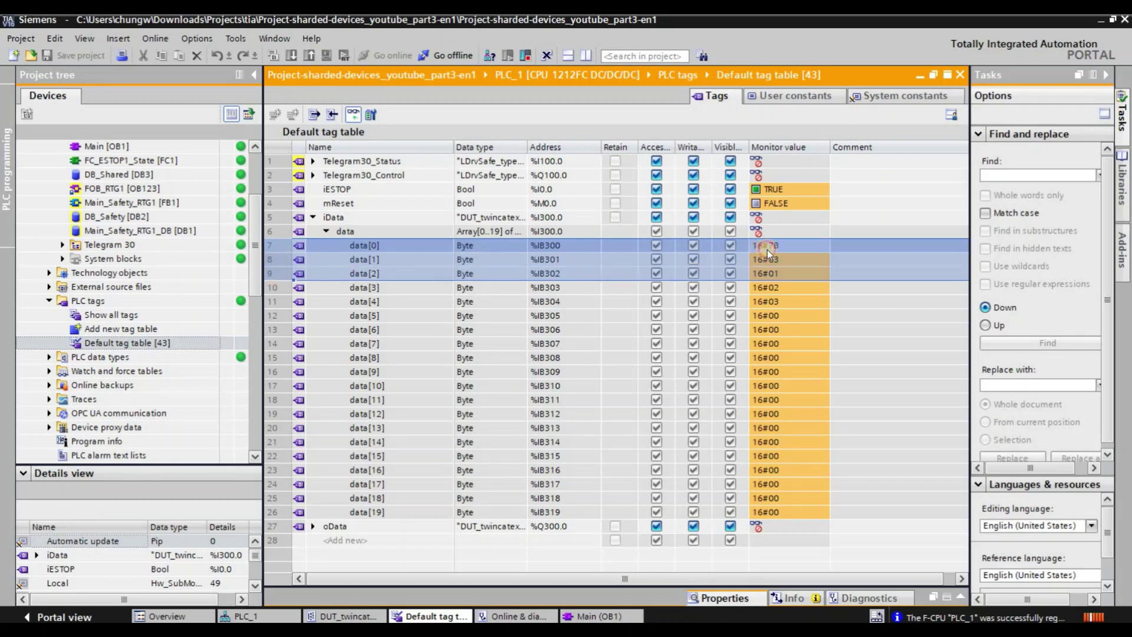
click(780, 240)
right_click(780, 240)
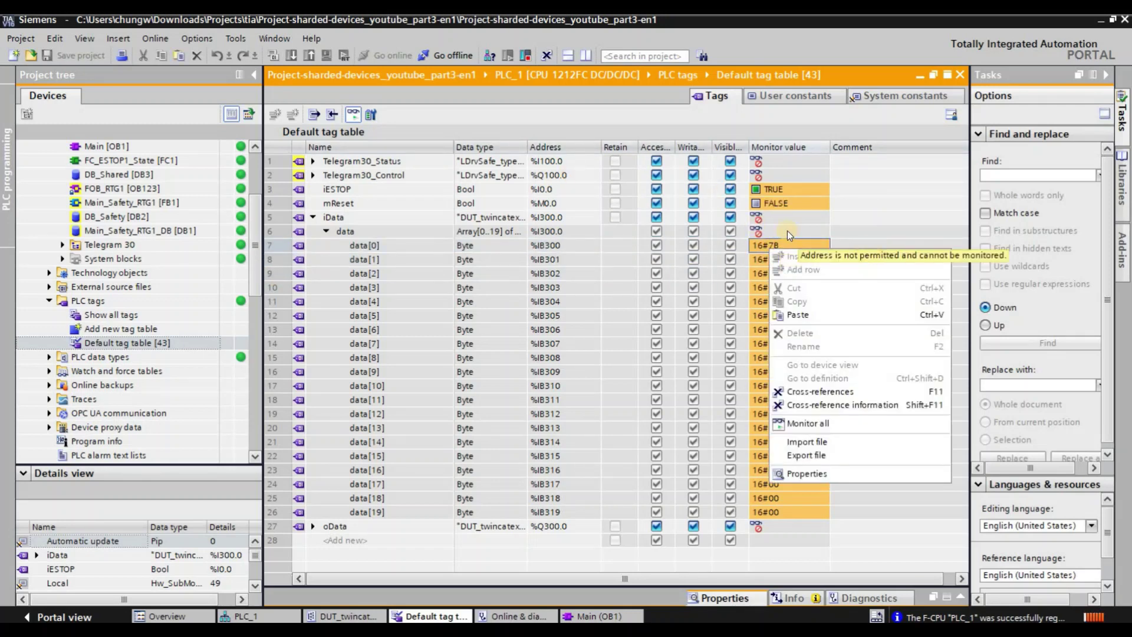
click(787, 231)
right_click(783, 223)
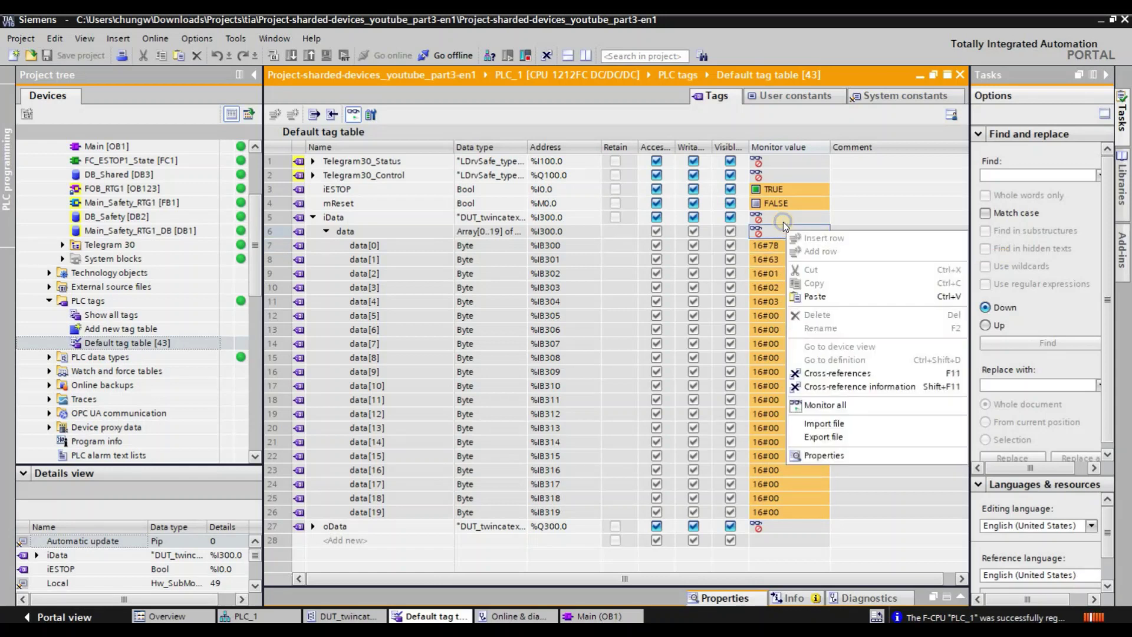
click(784, 221)
right_click(781, 221)
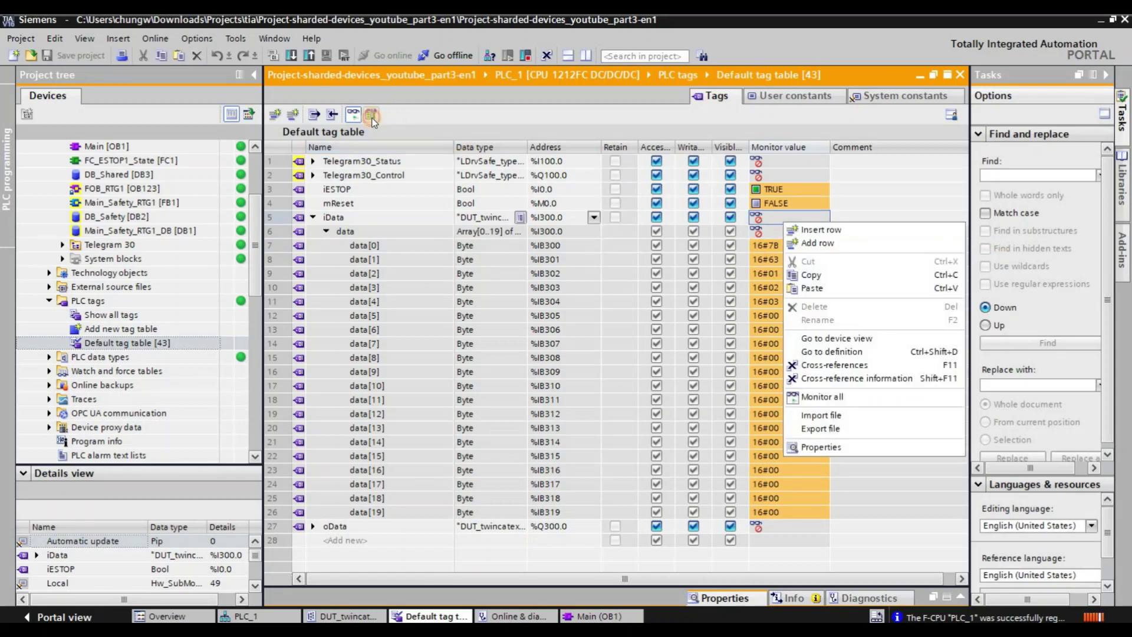
click(372, 118)
click(440, 135)
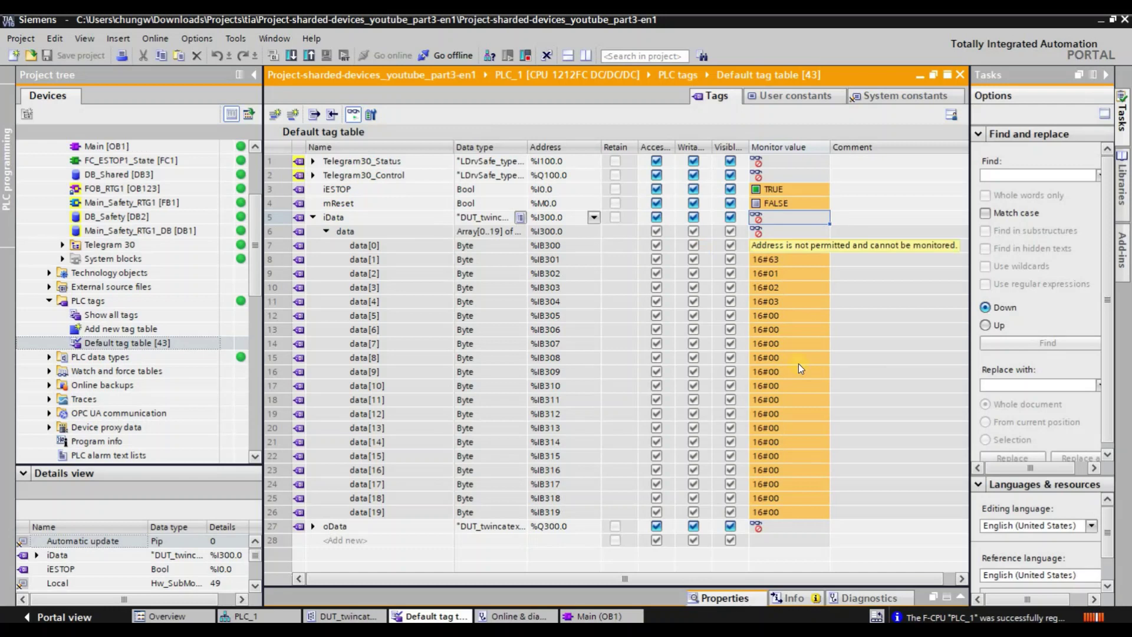
right_click(825, 318)
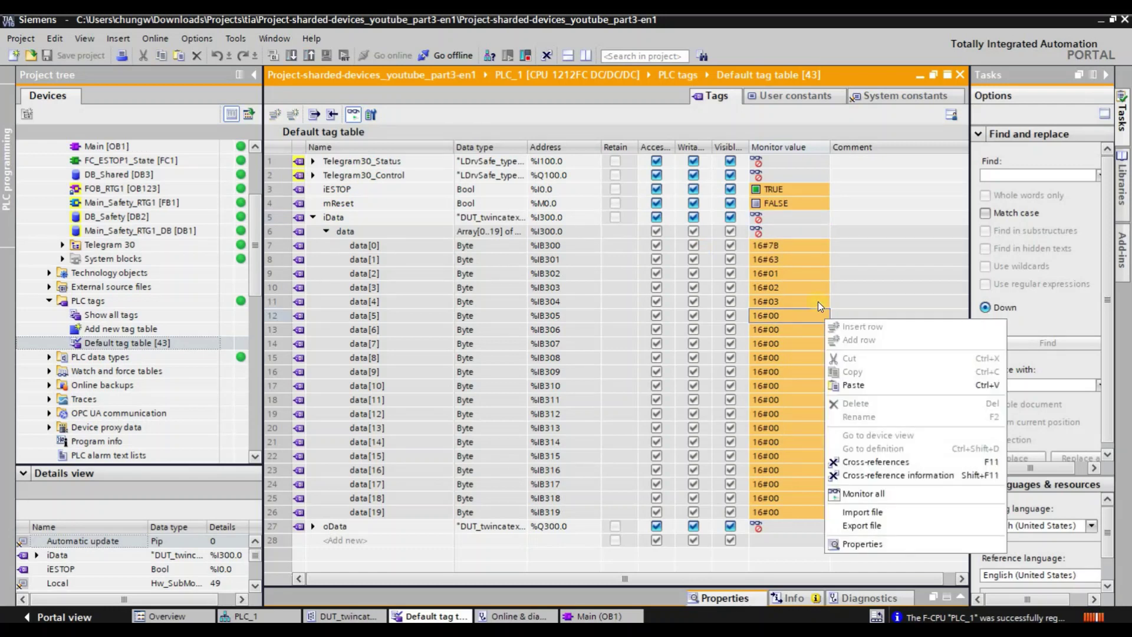
click(733, 289)
click(812, 258)
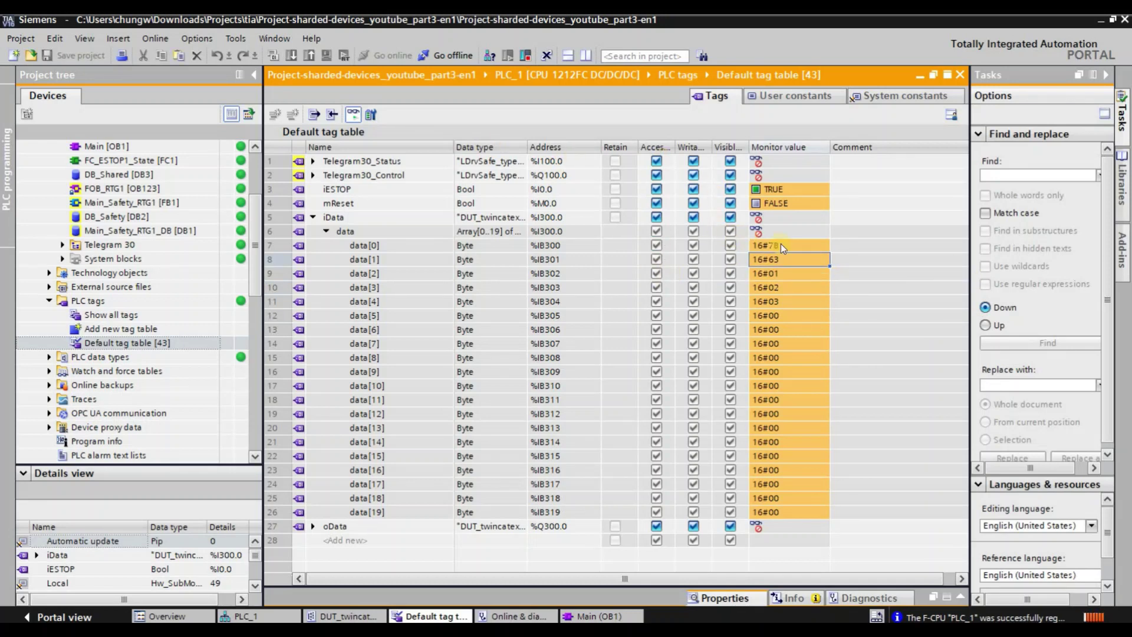
click(787, 271)
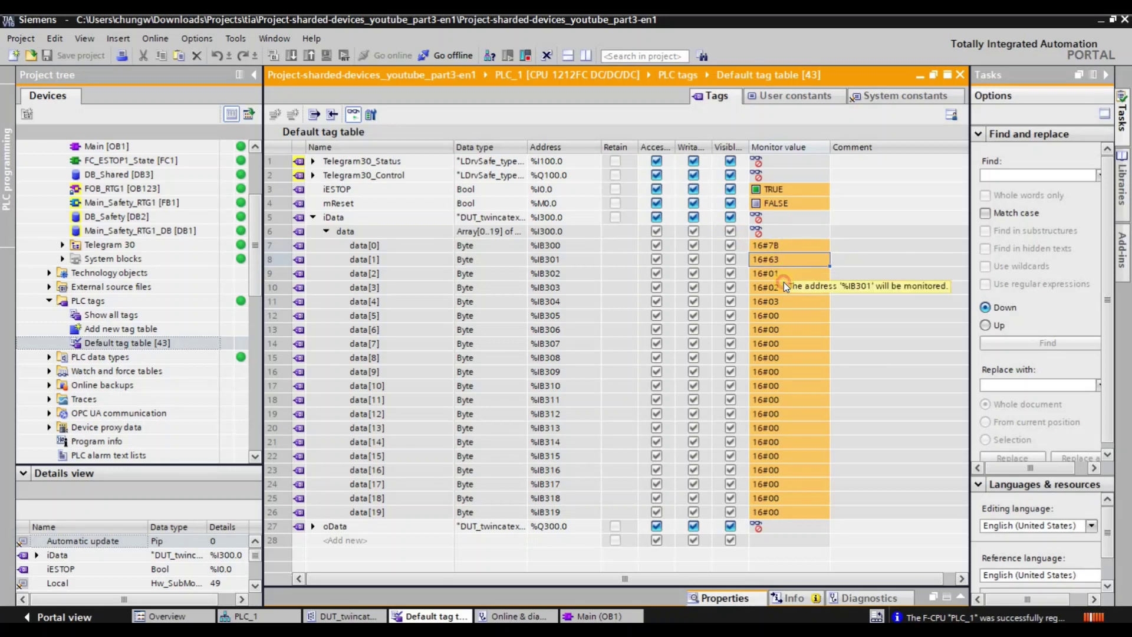
key(Down)
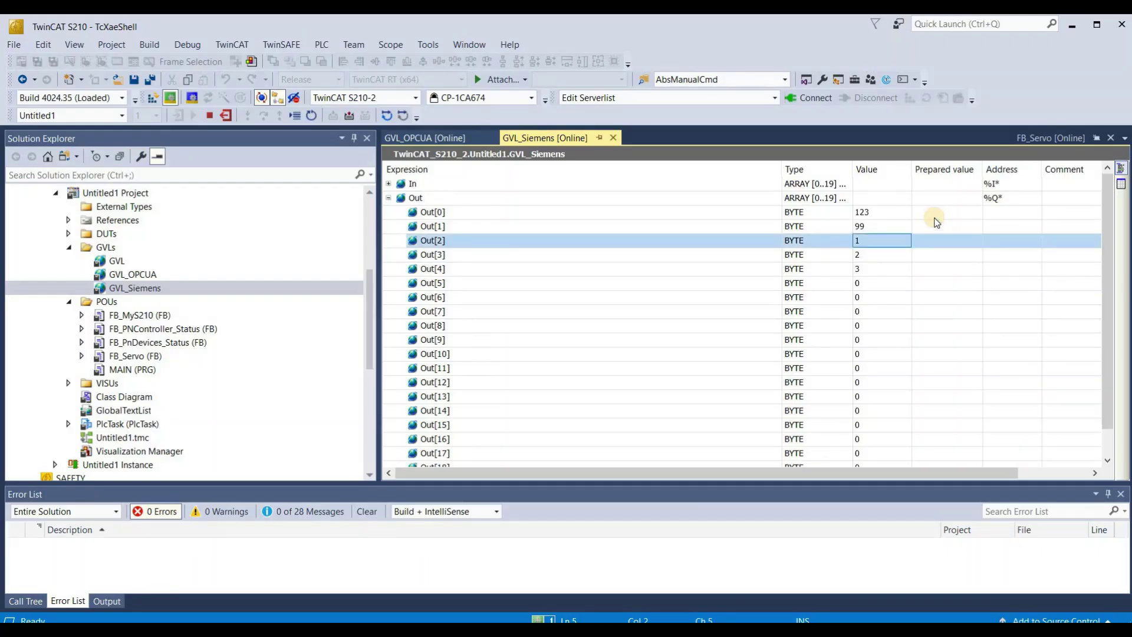
Step: Switch to TwinCAT and set the display mode of the online values to Hexadecimal
right_click(936, 214)
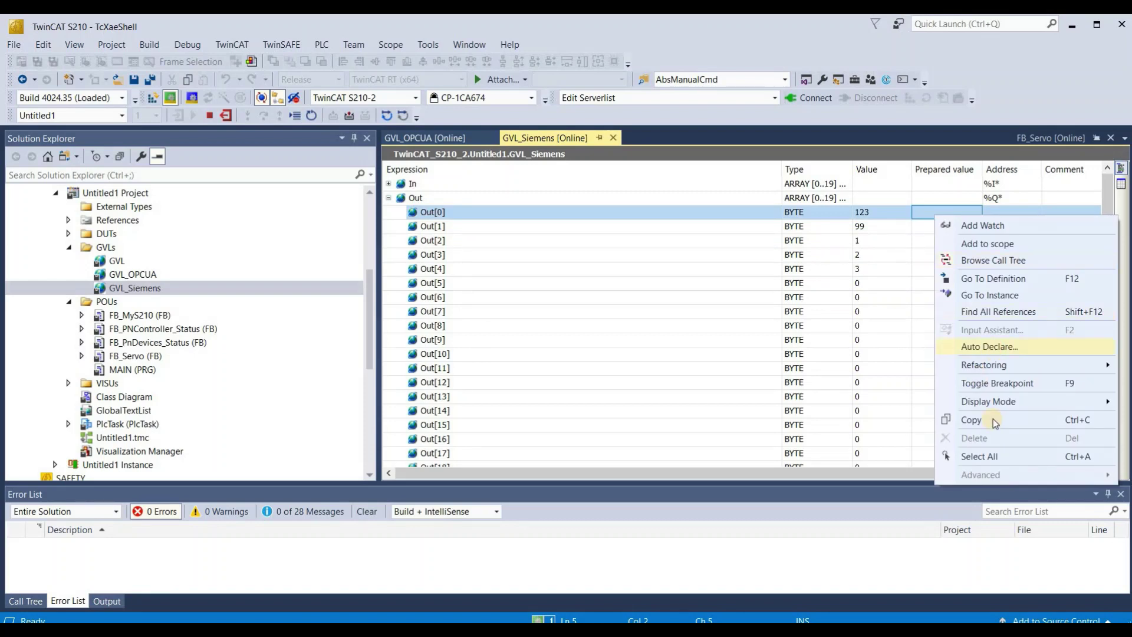
mouse_move(996, 403)
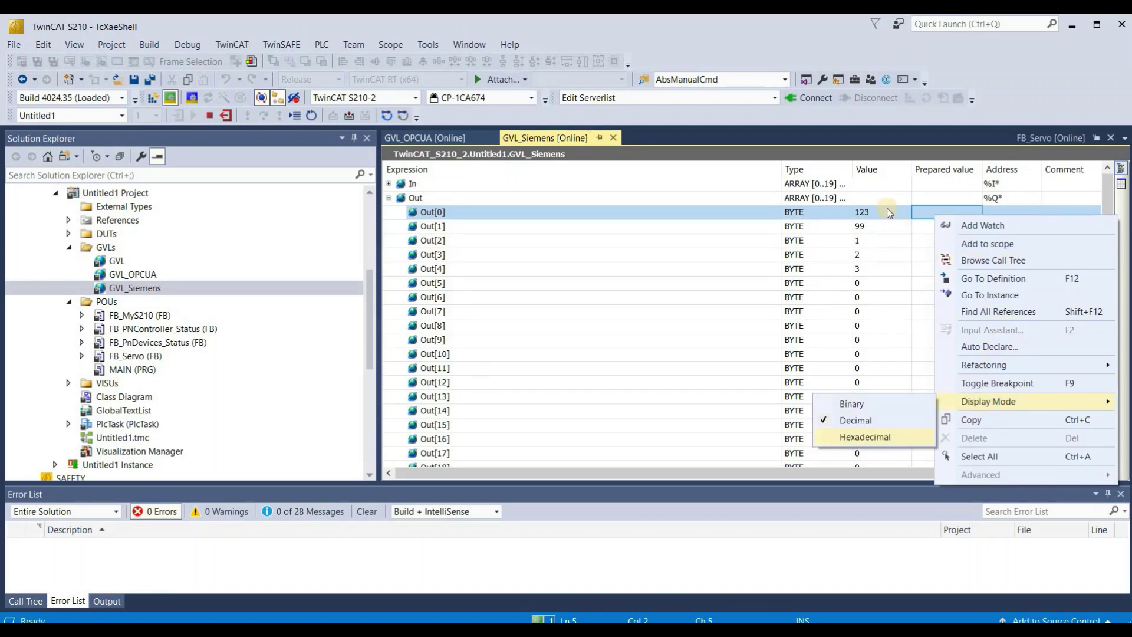
key(Return)
Step: Check the hexadecimal values of the first Out elements, collapse Out and expand the In array of GVL_Siemens
key(Down)
key(Down)
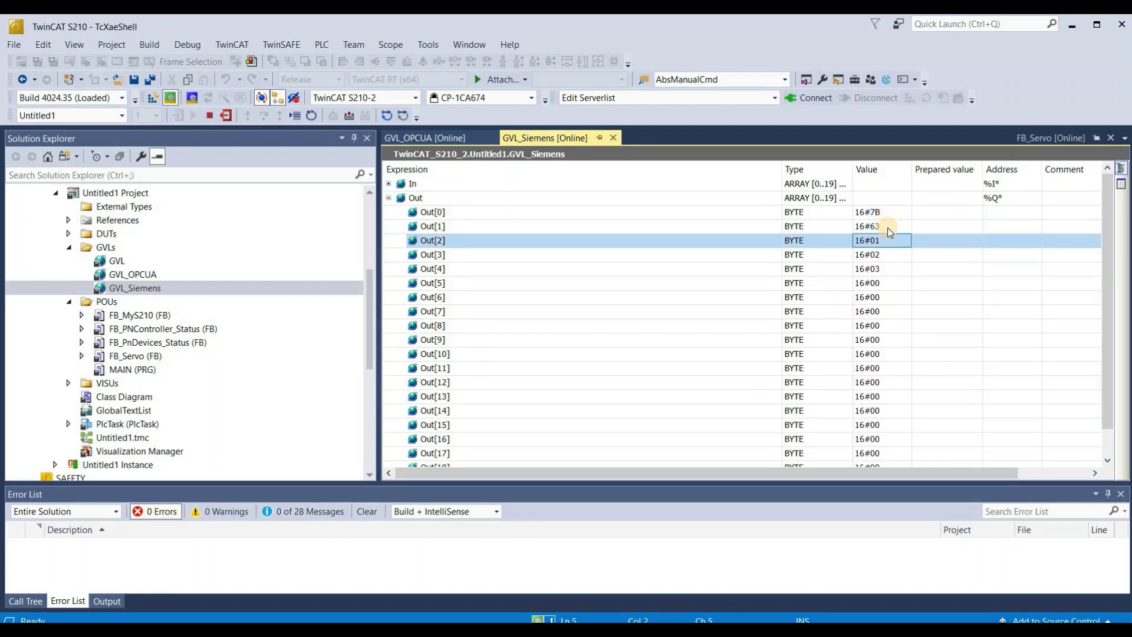
key(Up)
key(Up)
key(Down)
key(Down)
key(Down)
key(Down)
click(392, 199)
click(390, 184)
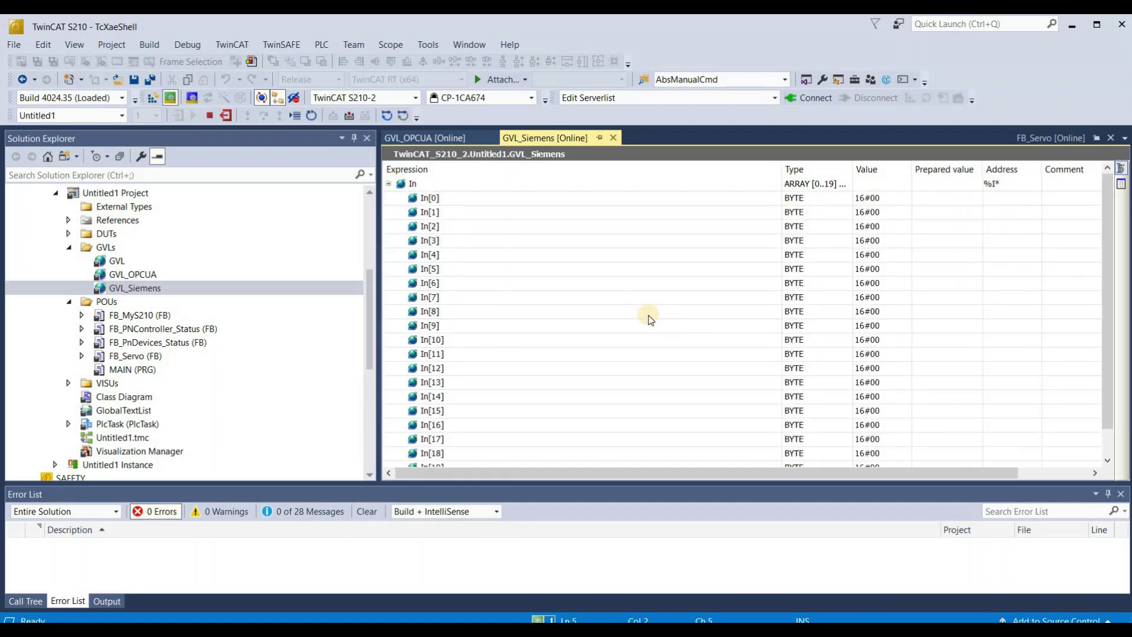